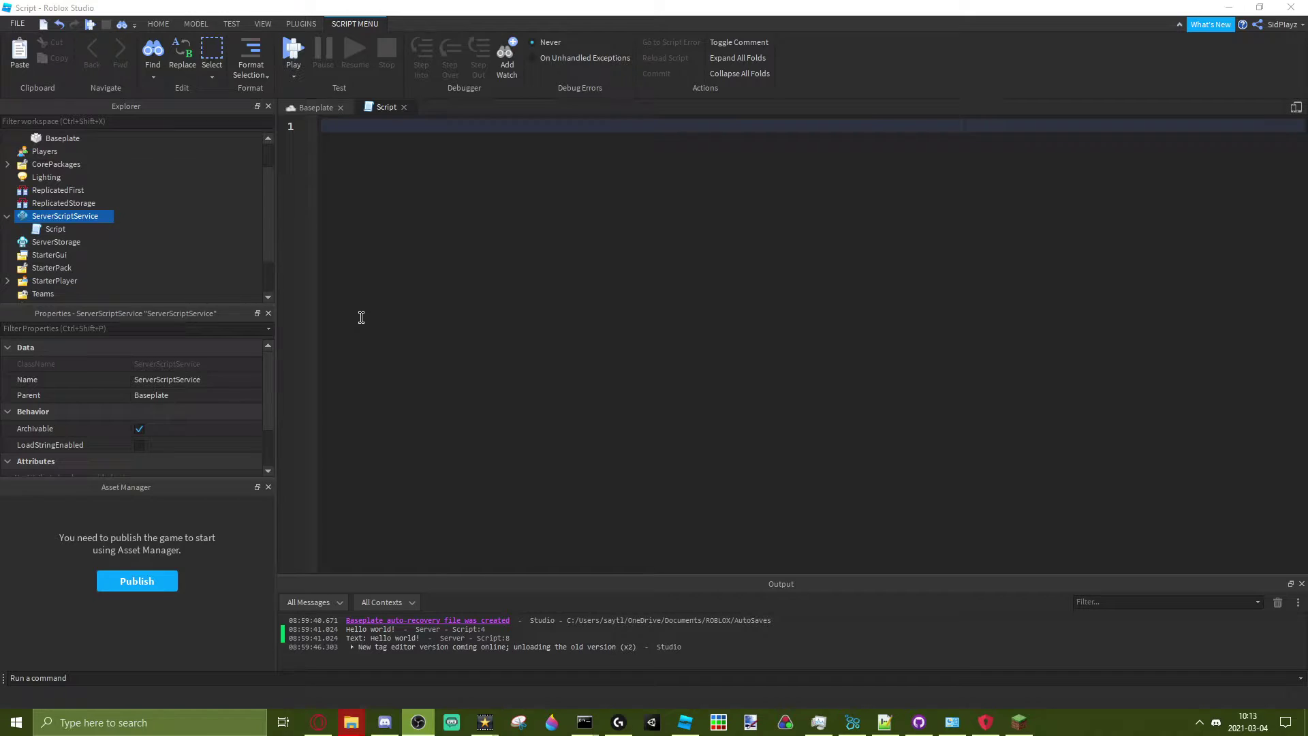
# - Write 'local x = 1' on line 1 and 'local y = 2' on line 2
pyautogui.click(543, 336)
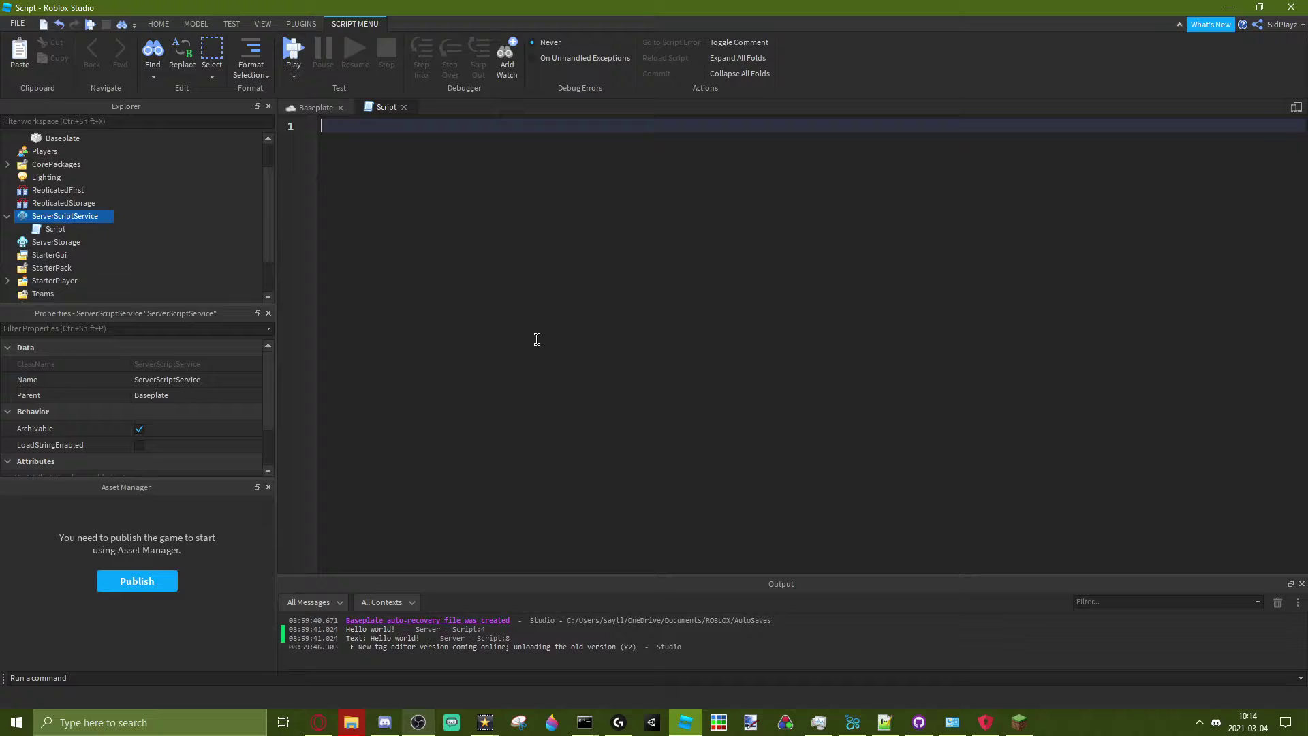
pyautogui.write('local')
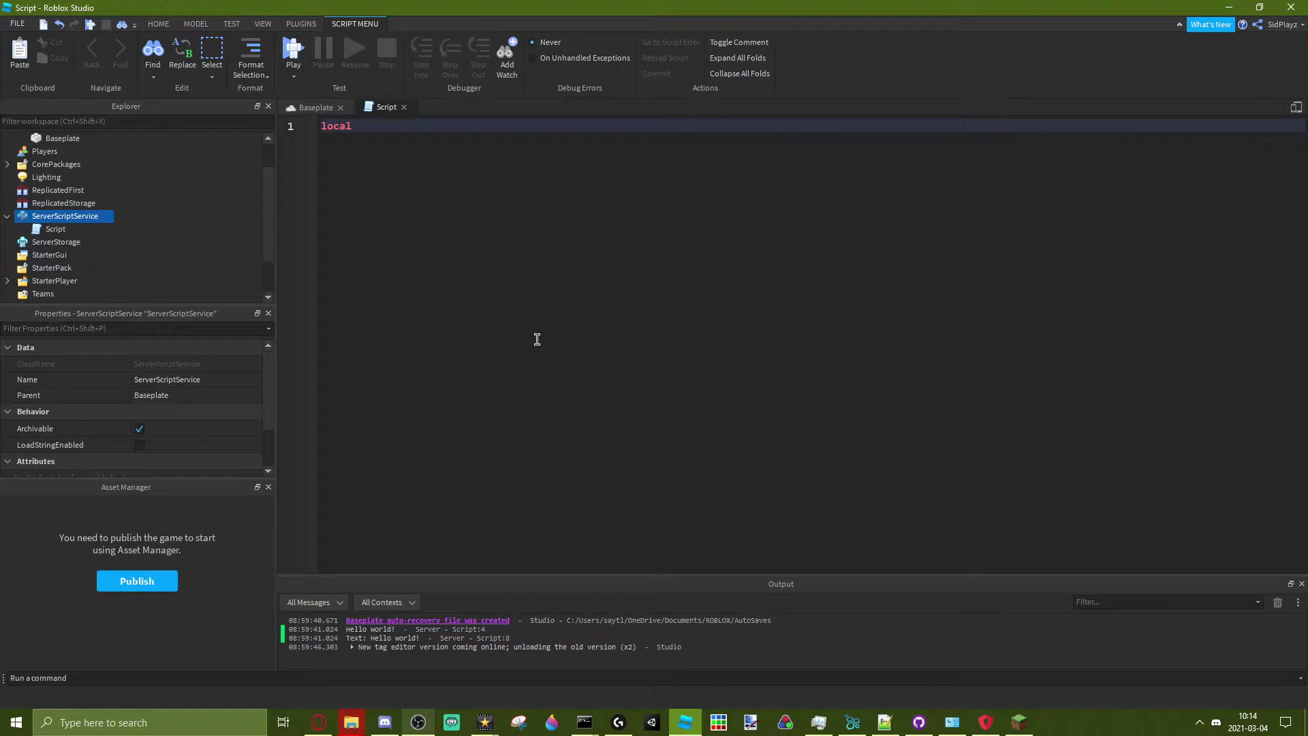
pyautogui.write(' x')
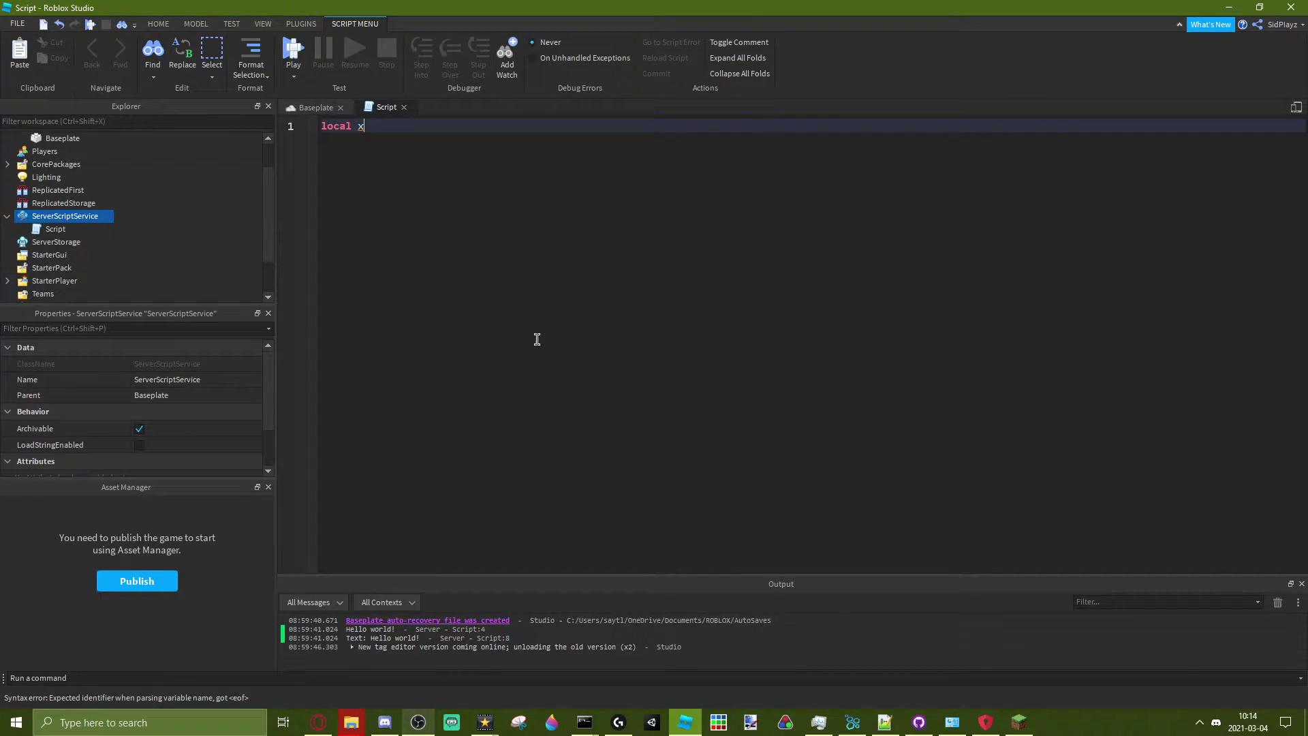
pyautogui.write(' = 1')
pyautogui.press('Return')
pyautogui.write('local ')
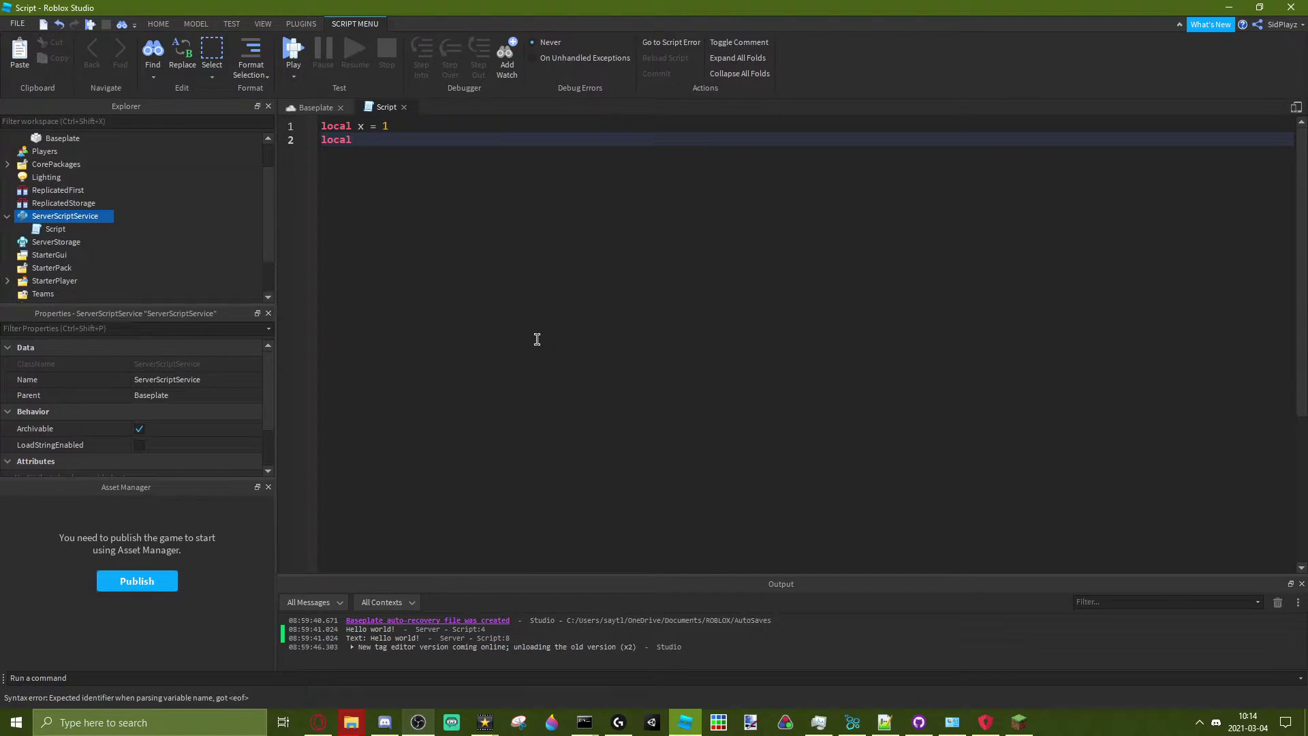
pyautogui.write('y = 2')
# - Write if(x + y = 3) on line 4 and select its single equals sign for replacement
pyautogui.press('Return')
pyautogui.press('Return')
pyautogui.write('if')
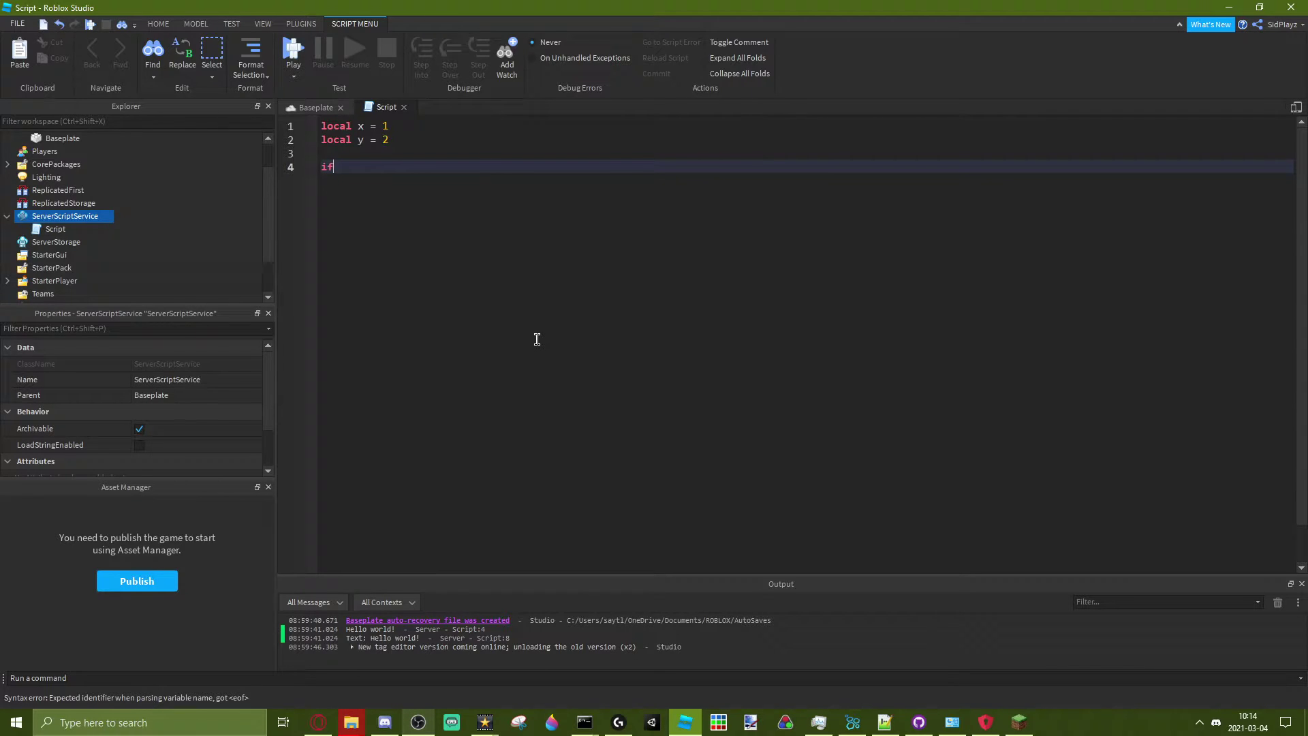
pyautogui.write('()')
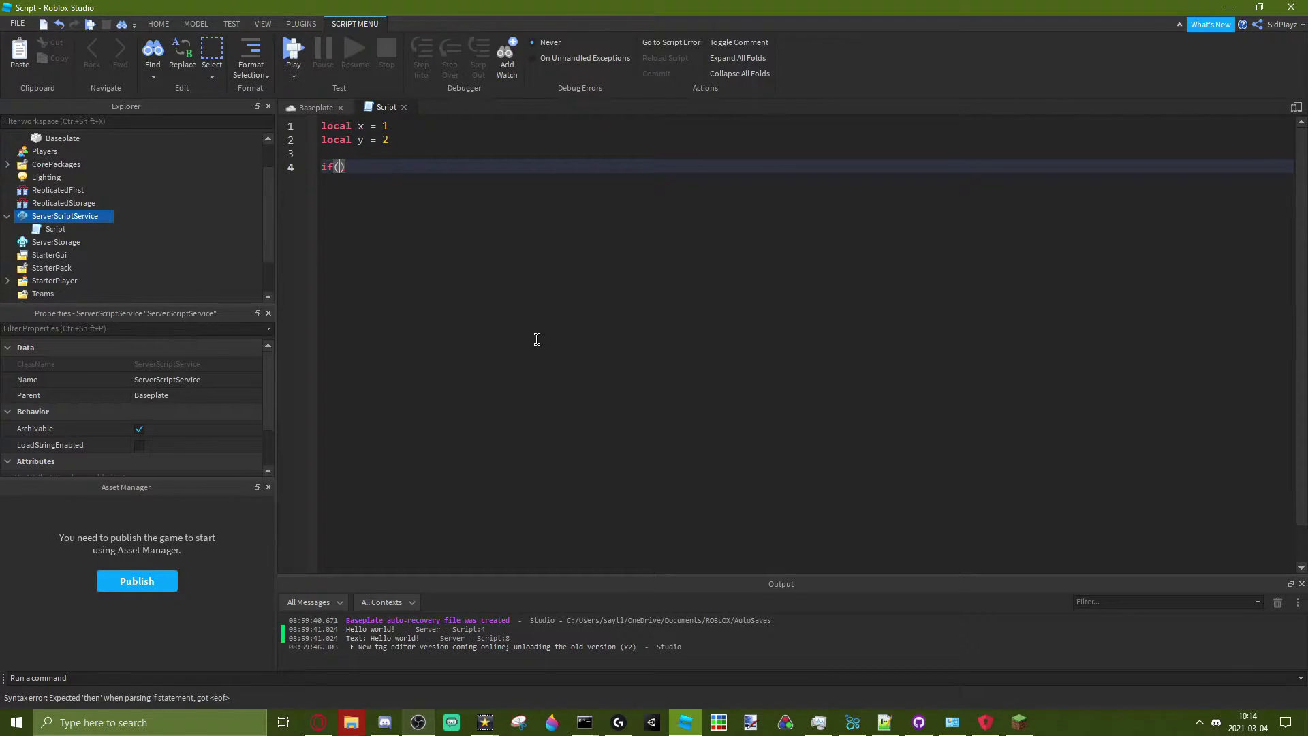
pyautogui.click(340, 166)
pyautogui.press('BackSpace')
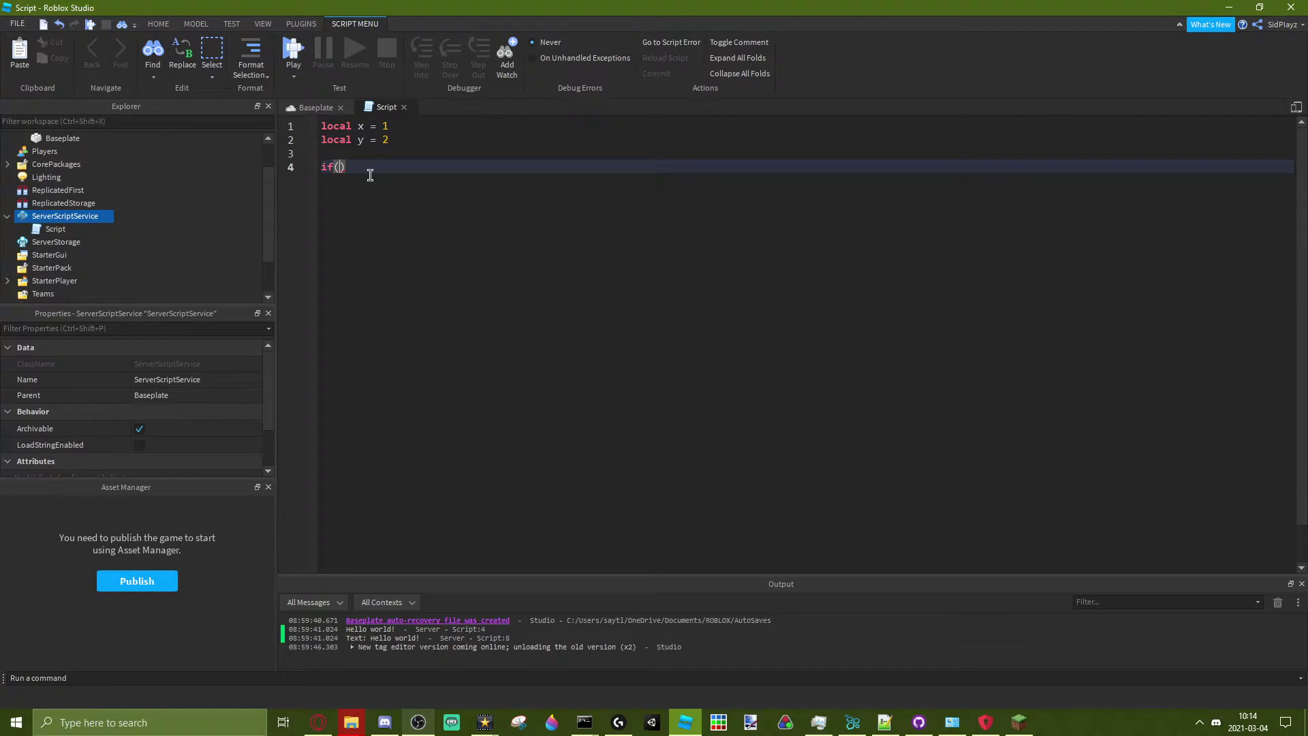
pyautogui.write('x')
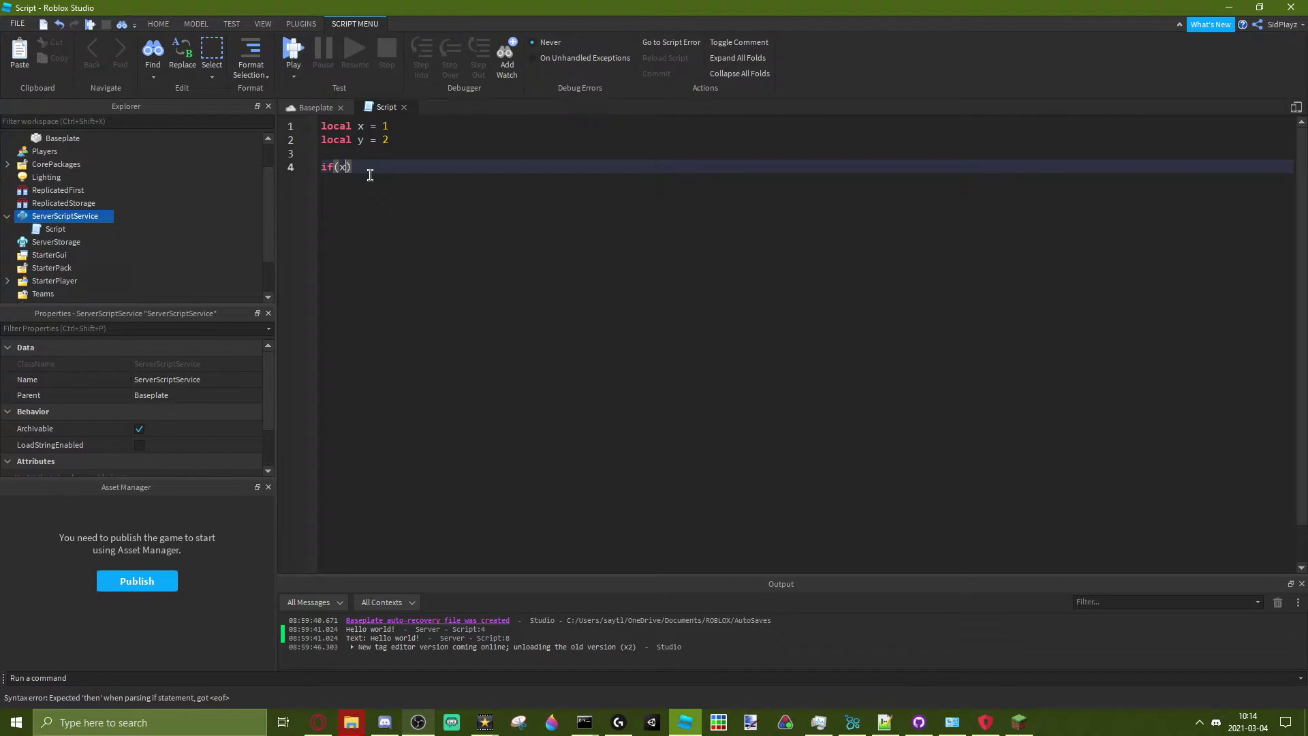
pyautogui.write(' + y')
pyautogui.write(' =')
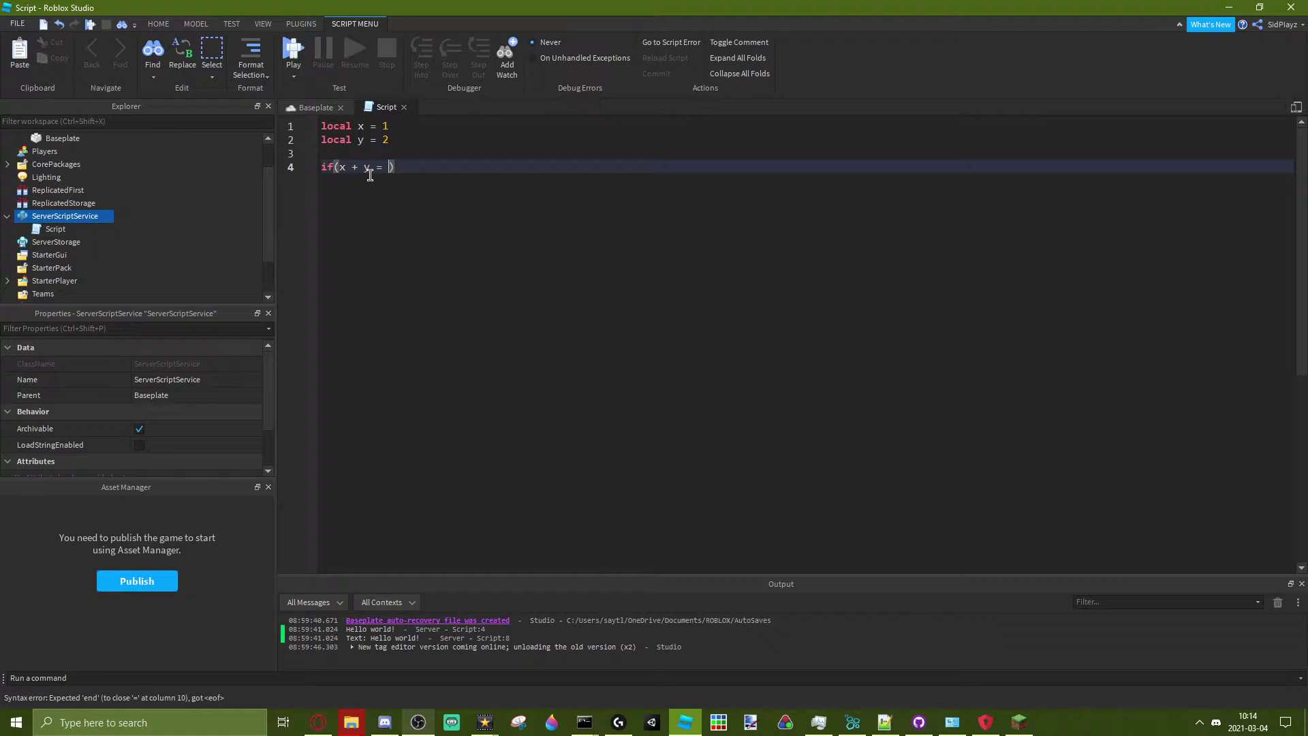
pyautogui.write(' 3')
pyautogui.moveTo(338, 168); pyautogui.dragTo(400, 166)
pyautogui.click(403, 202)
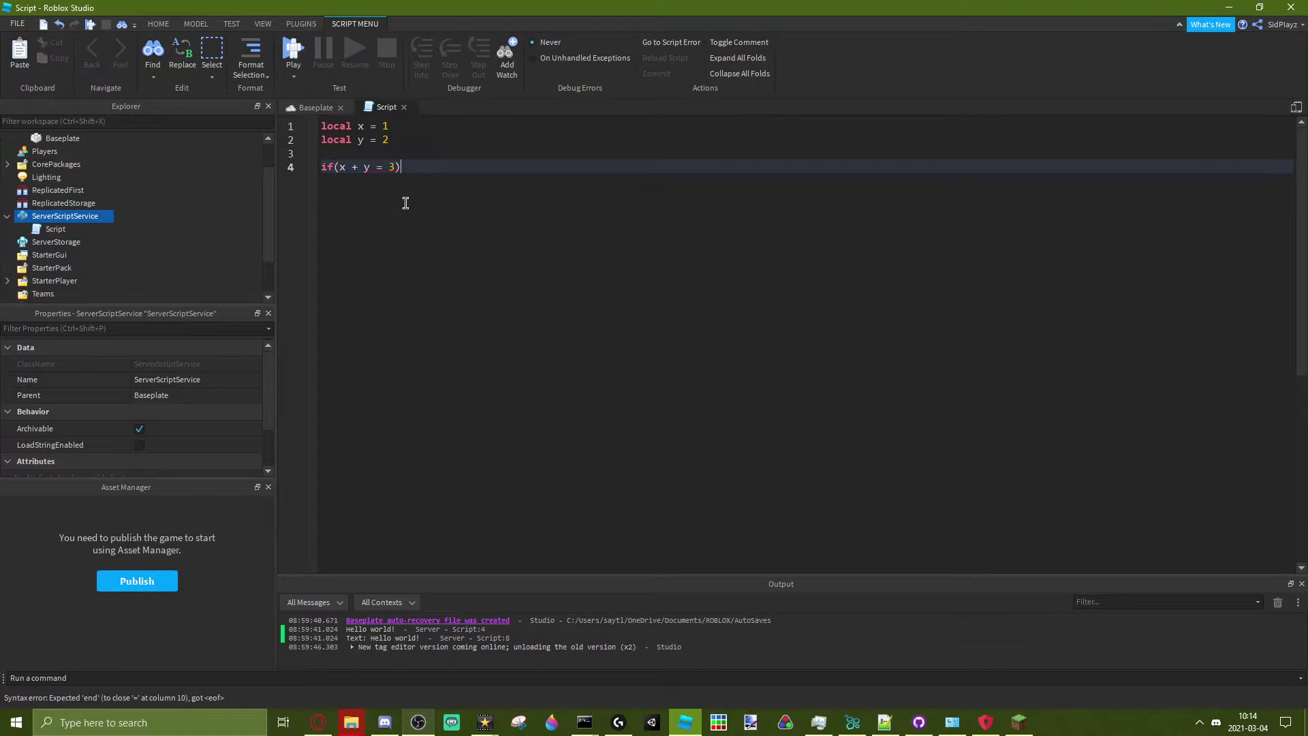
pyautogui.doubleClick(377, 168)
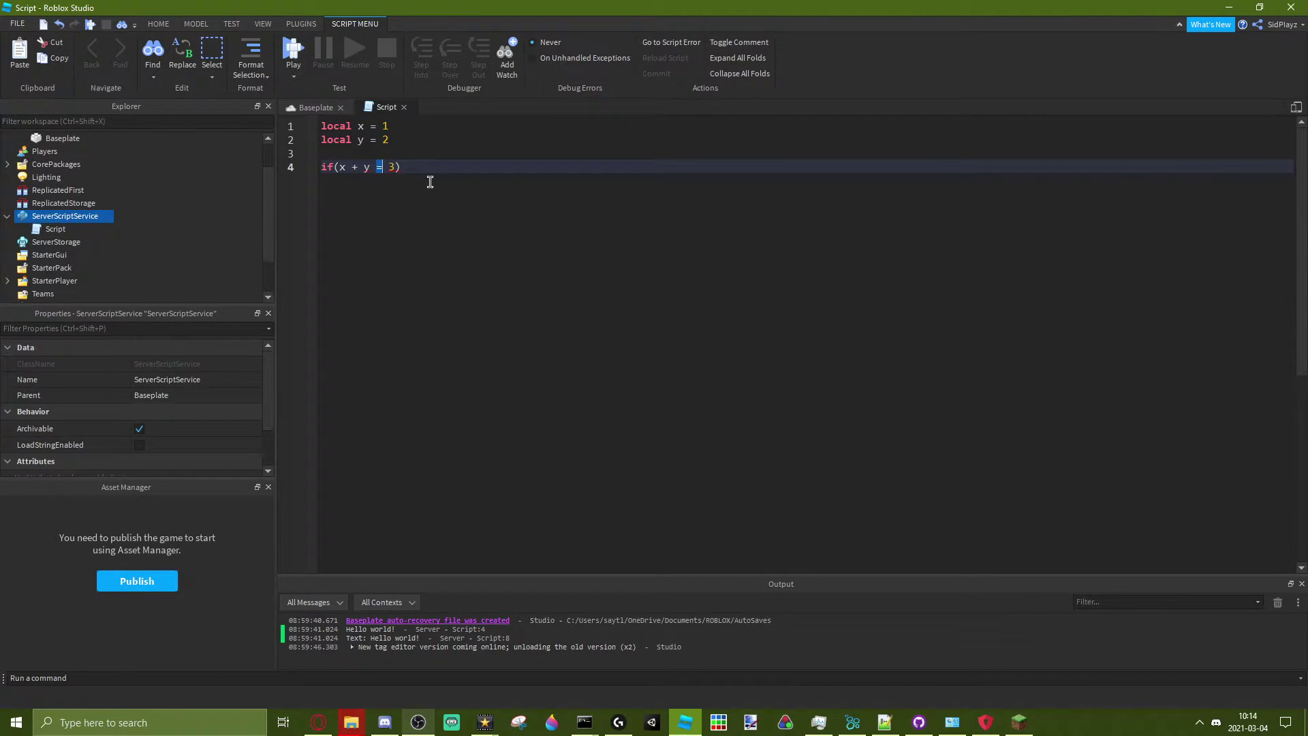
pyautogui.write('== 3)')
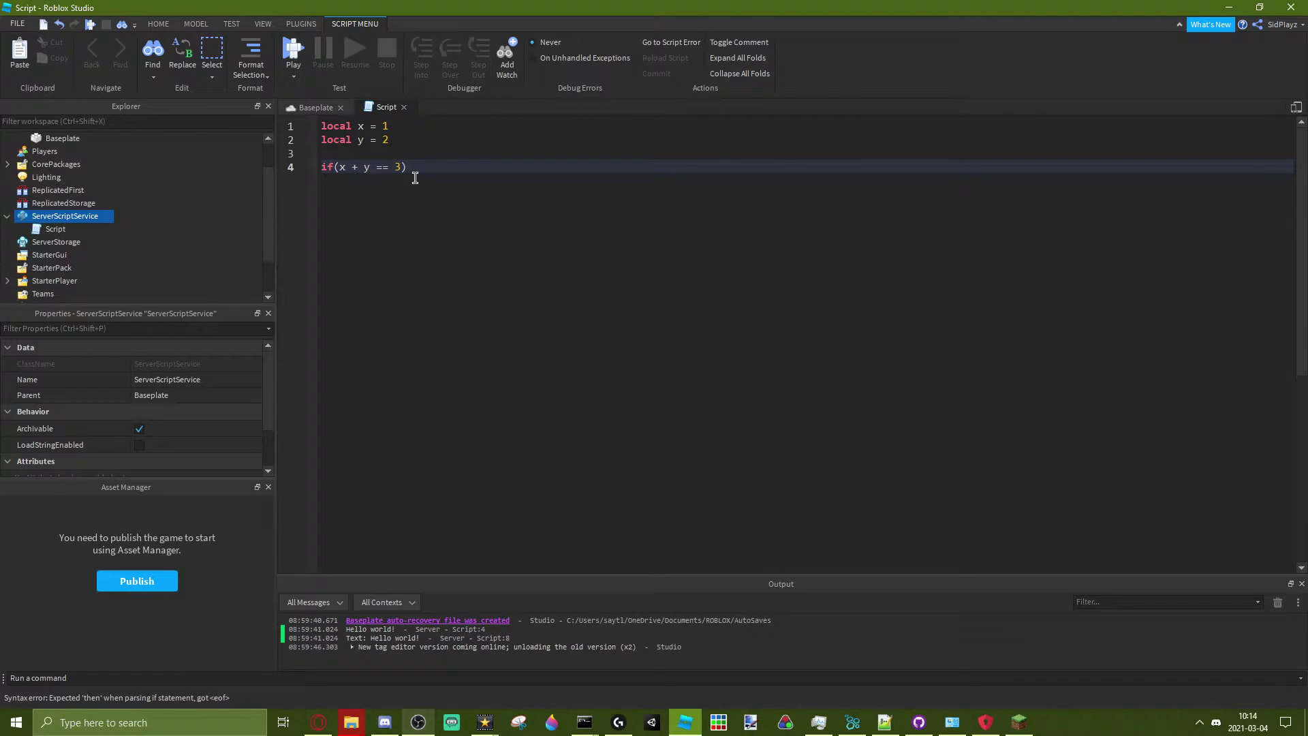
pyautogui.moveTo(448, 166)
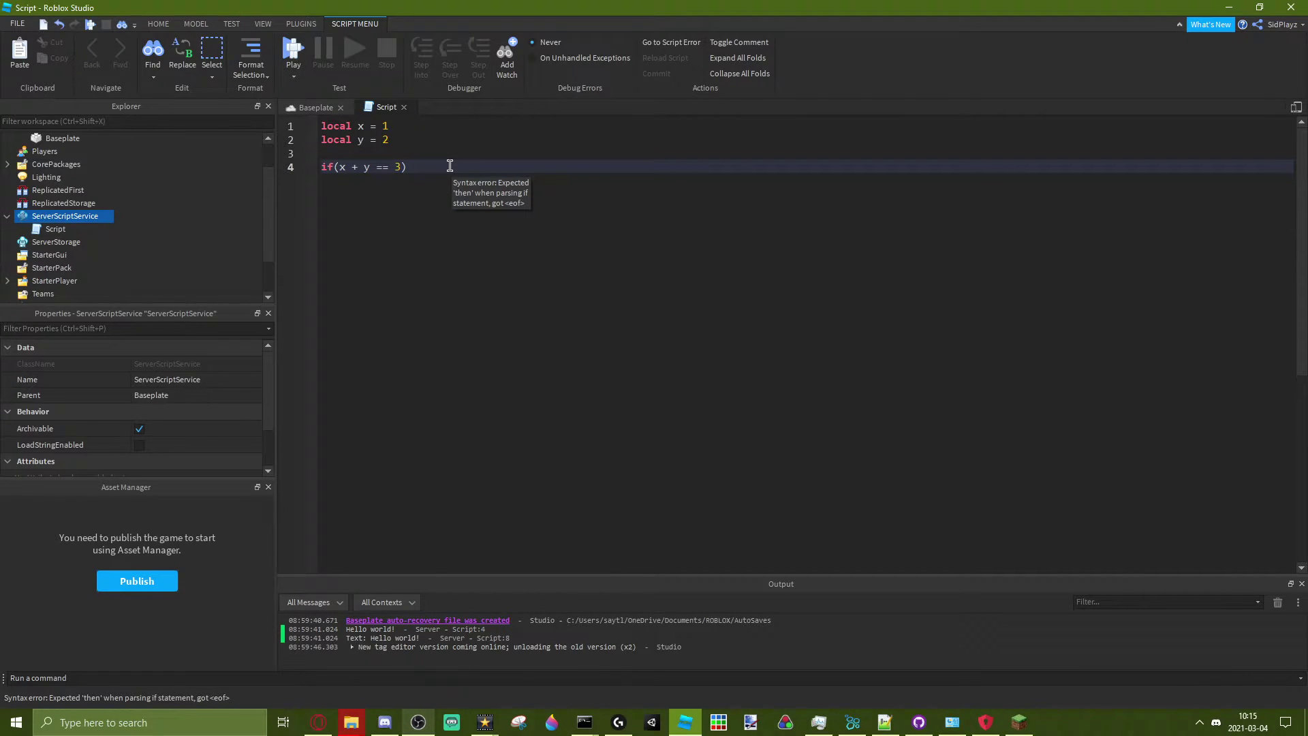
pyautogui.write('th')
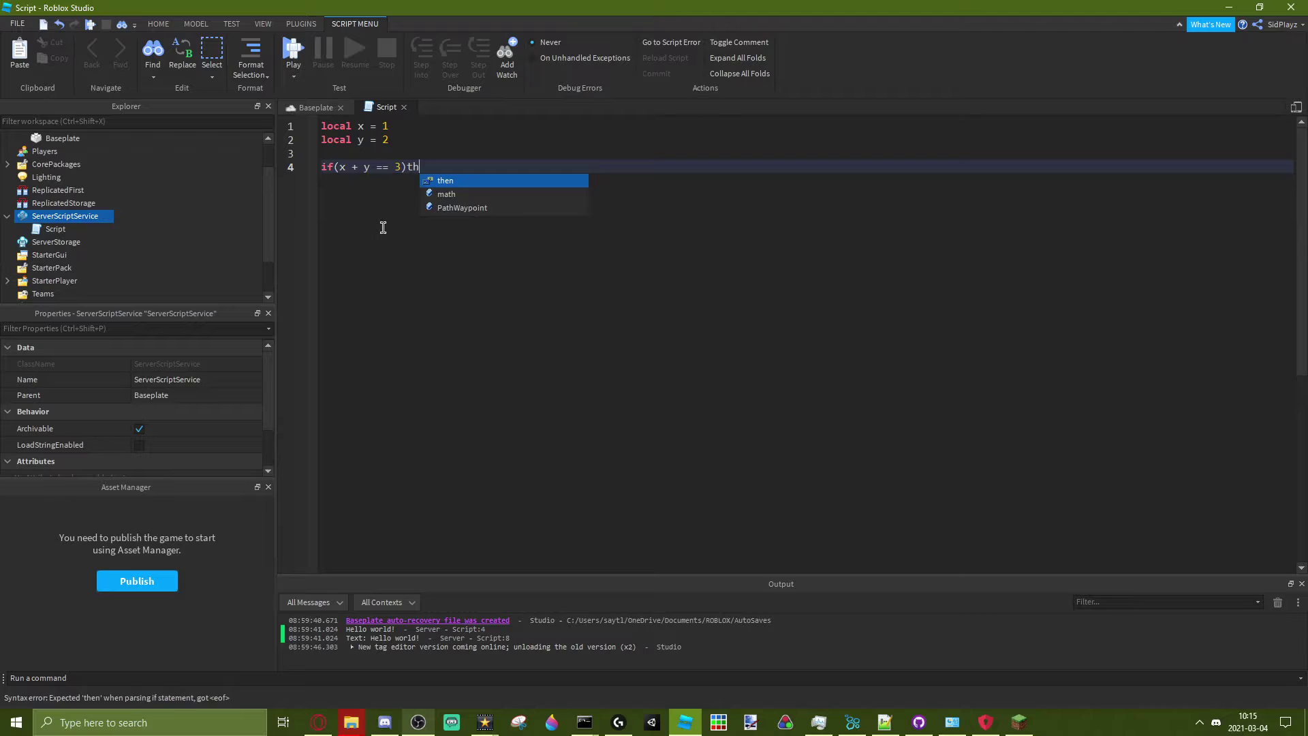
pyautogui.write('en')
# - Add then and a body printing "x + y is equal to 3" to the if block
pyautogui.press('BackSpace')
pyautogui.press('BackSpace')
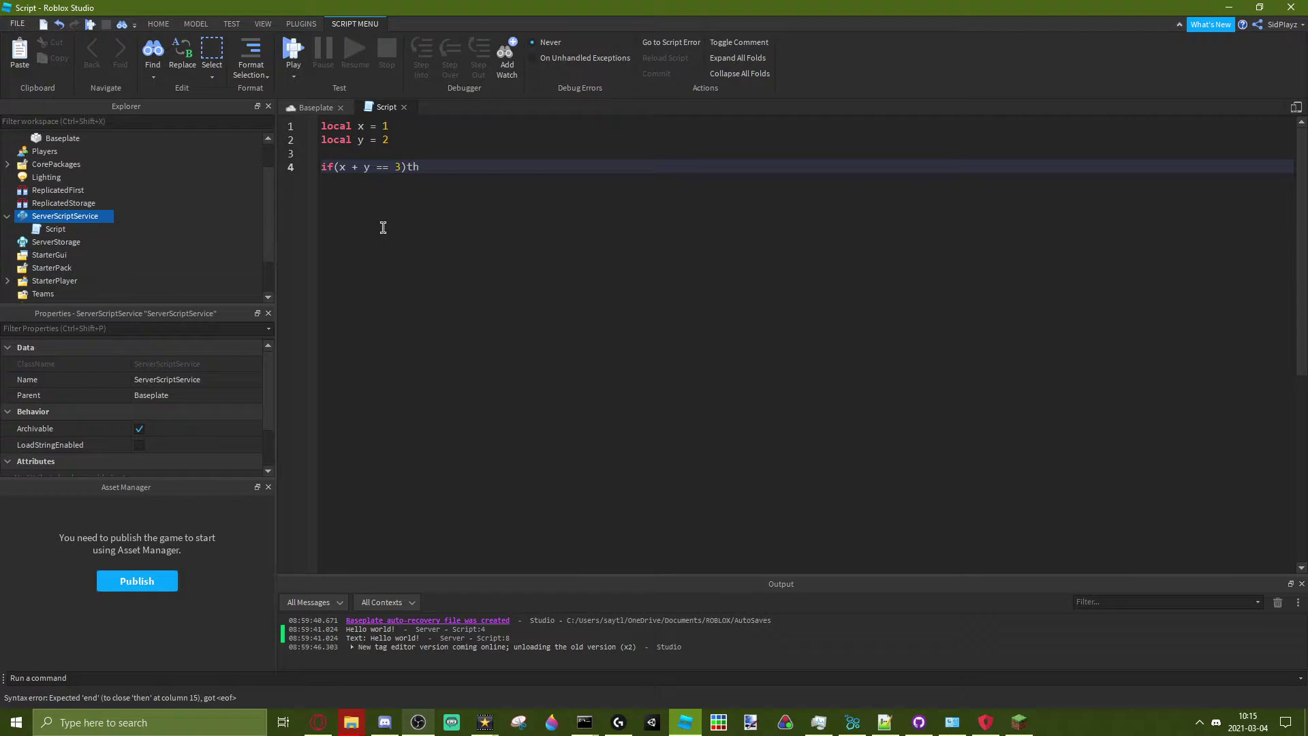
pyautogui.press('BackSpace')
pyautogui.press('BackSpace')
pyautogui.write('then')
pyautogui.press('Return')
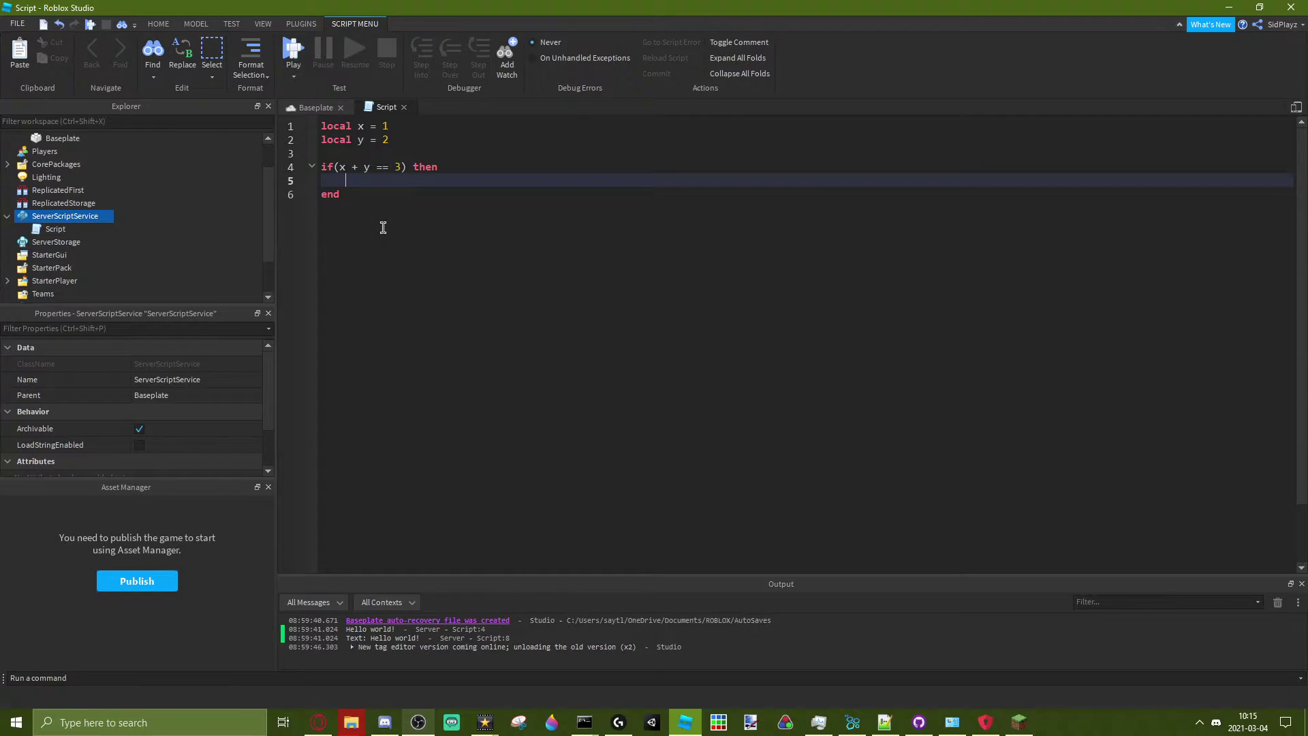
pyautogui.write('print(')
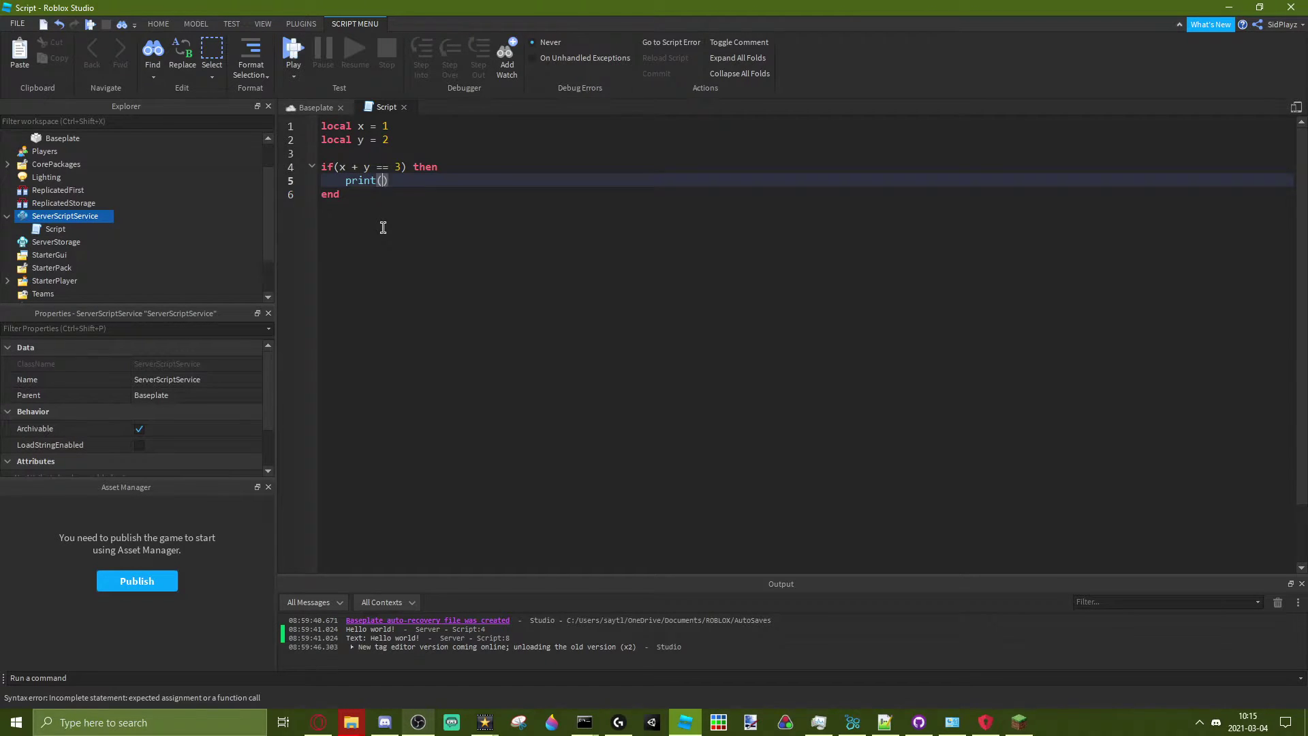
pyautogui.write('"')
pyautogui.press('BackSpace')
pyautogui.write('x')
pyautogui.press('BackSpace')
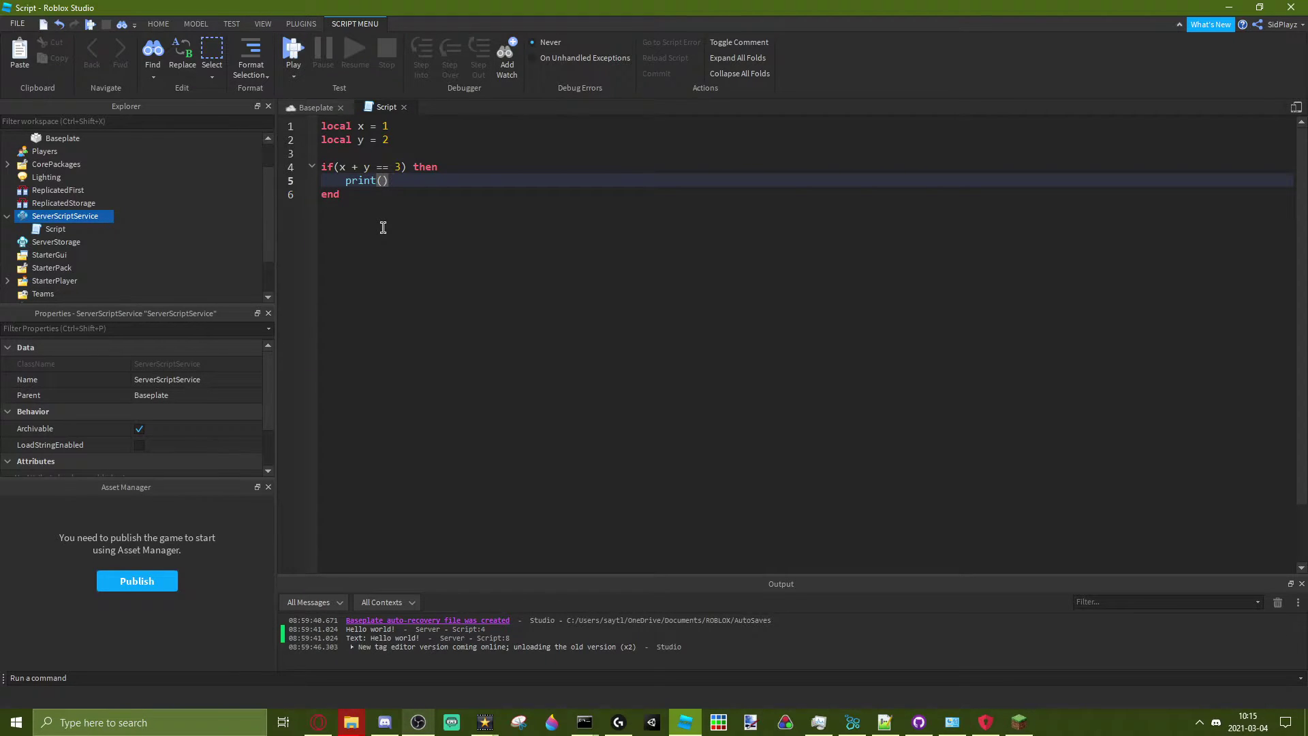
pyautogui.write('"')
pyautogui.write('x + ')
pyautogui.write('y is ')
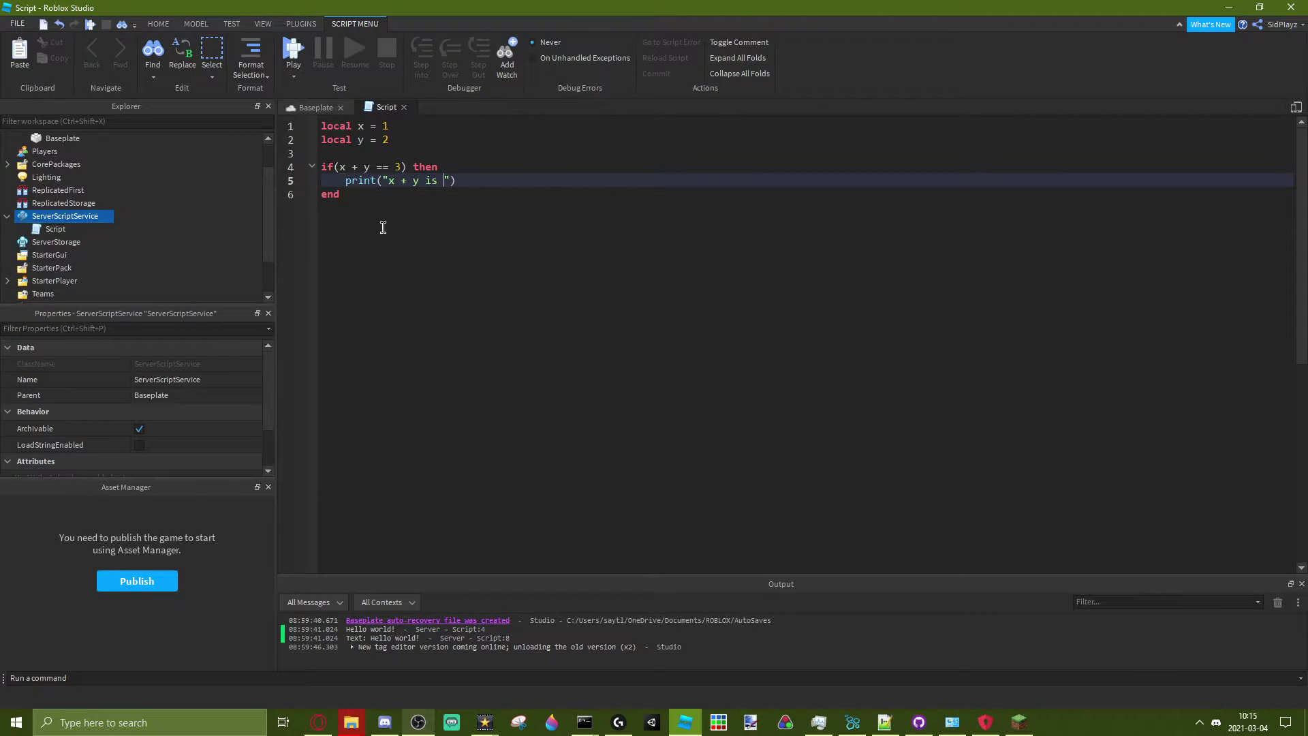
pyautogui.write('equal to ')
pyautogui.write('3')
# - End lines 1, 2 and 5 with semicolons
pyautogui.click(538, 180)
pyautogui.write(';')
pyautogui.click(439, 139)
pyautogui.write(';;')
pyautogui.click(544, 192)
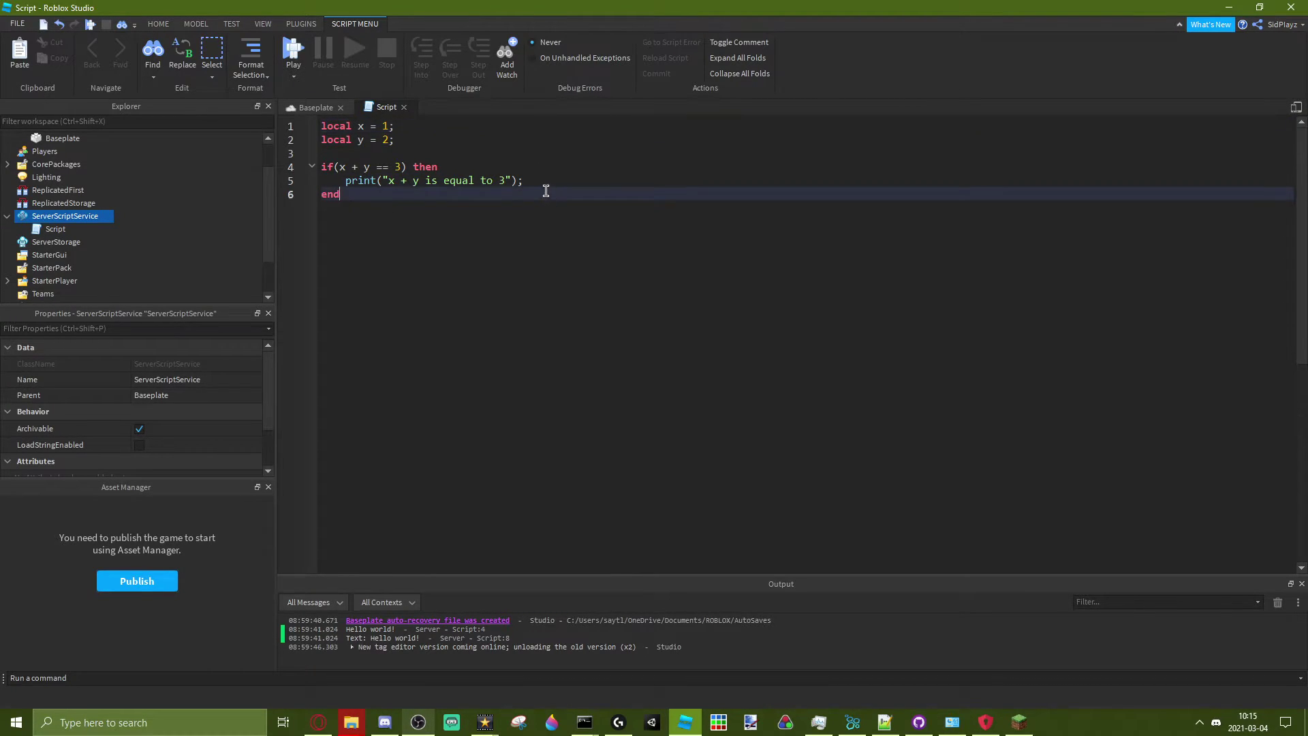
pyautogui.click(538, 180)
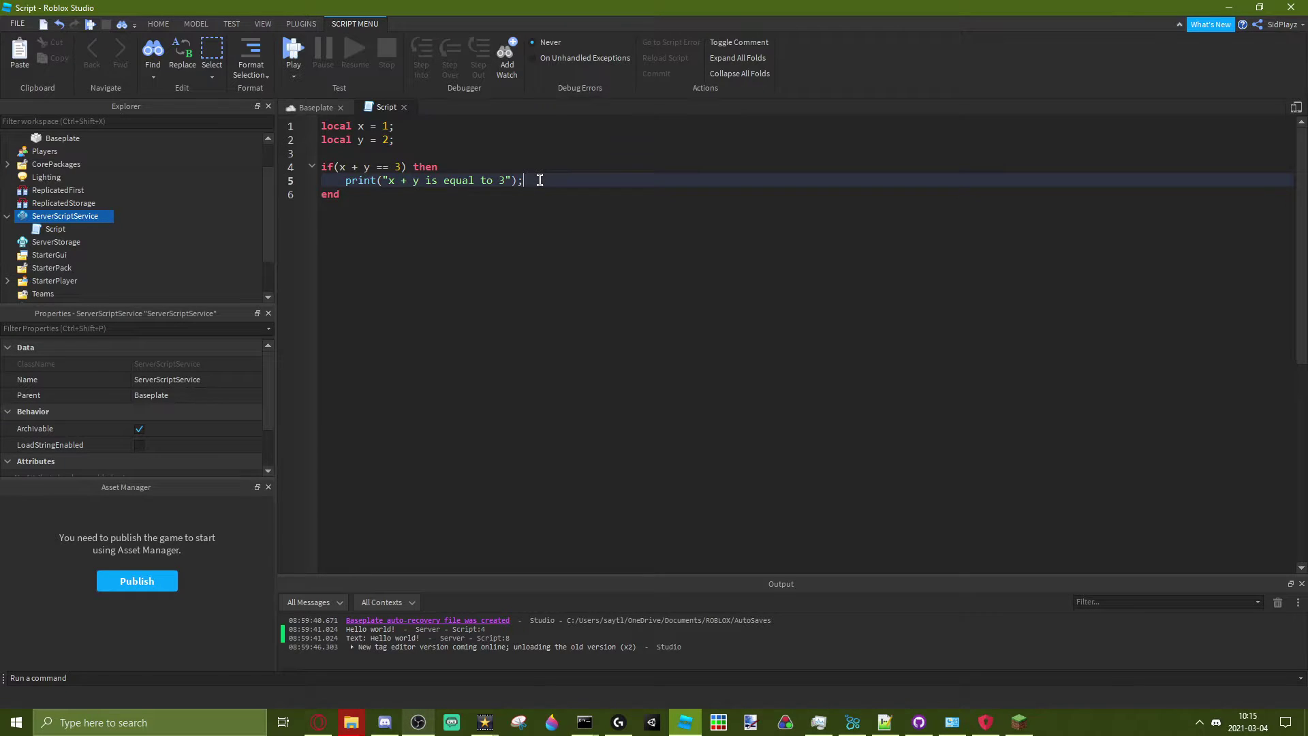
# - Add an else branch that prints "x + y is not equal to 3"
pyautogui.press('Return')
pyautogui.write('els')
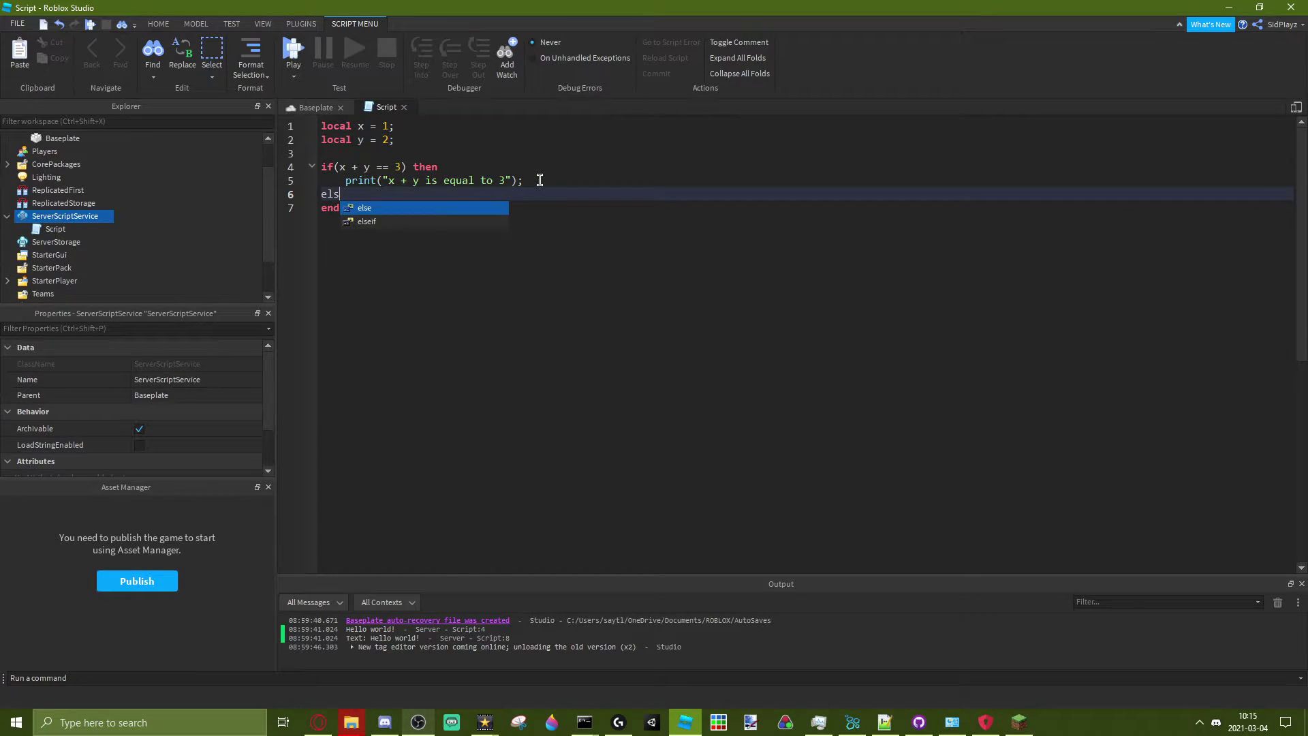
pyautogui.write('e')
pyautogui.press('Return')
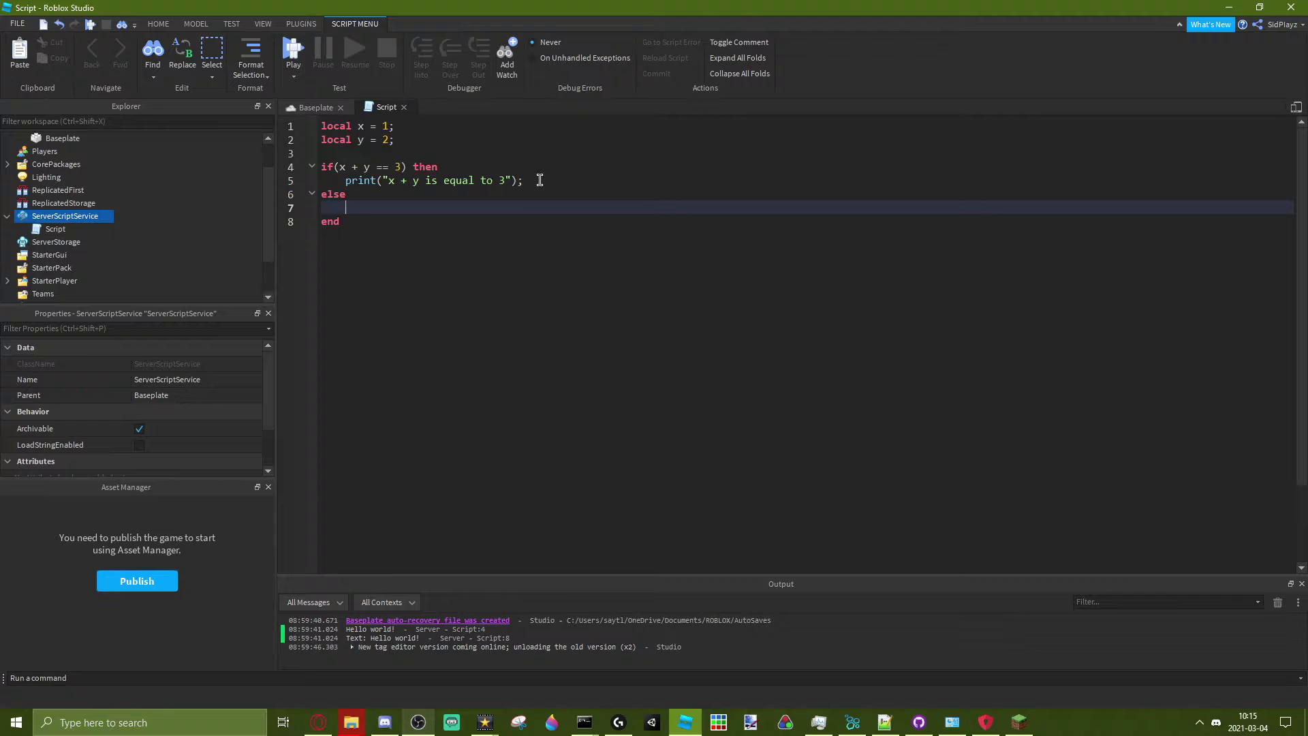
pyautogui.write('print("')
pyautogui.write('x + y ')
pyautogui.write('is not equ')
pyautogui.write('al to 3')
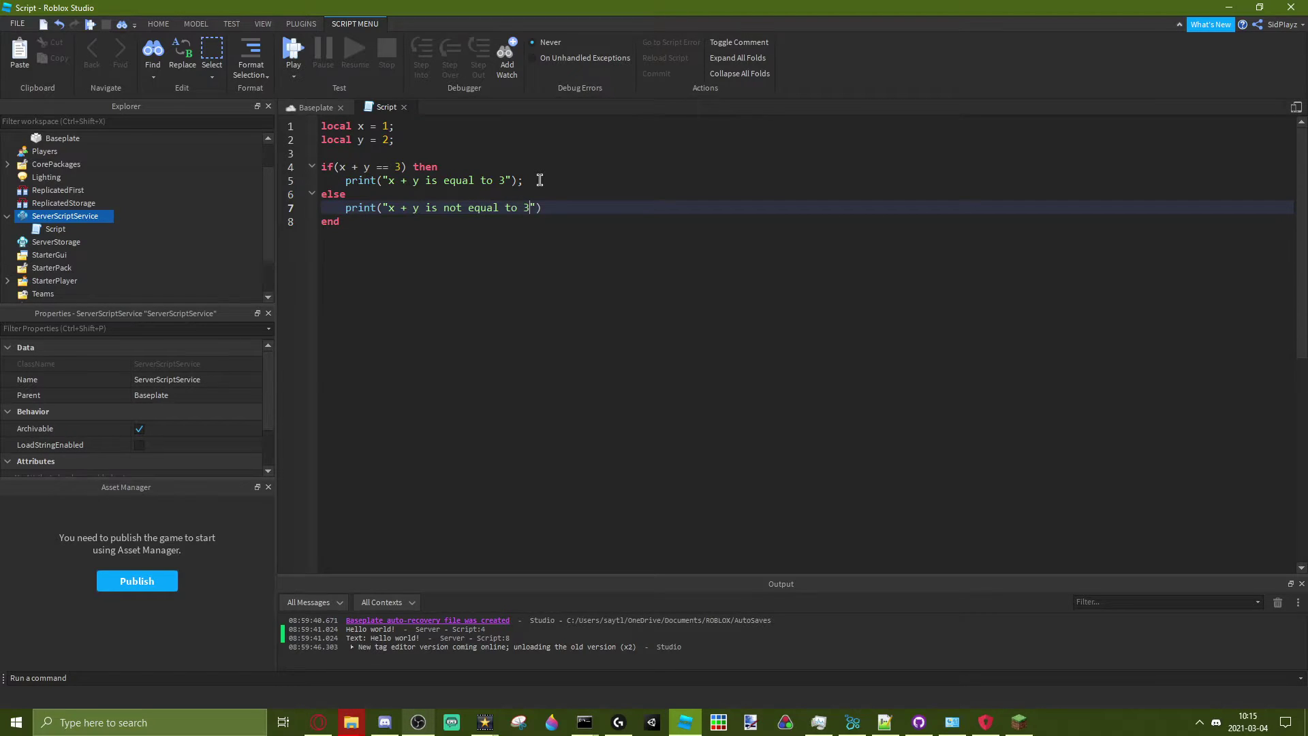
pyautogui.click(563, 209)
pyautogui.write(';')
# - Review the if-else block by highlighting it and the x + y condition
pyautogui.moveTo(321, 168); pyautogui.dragTo(359, 242)
pyautogui.click(361, 243)
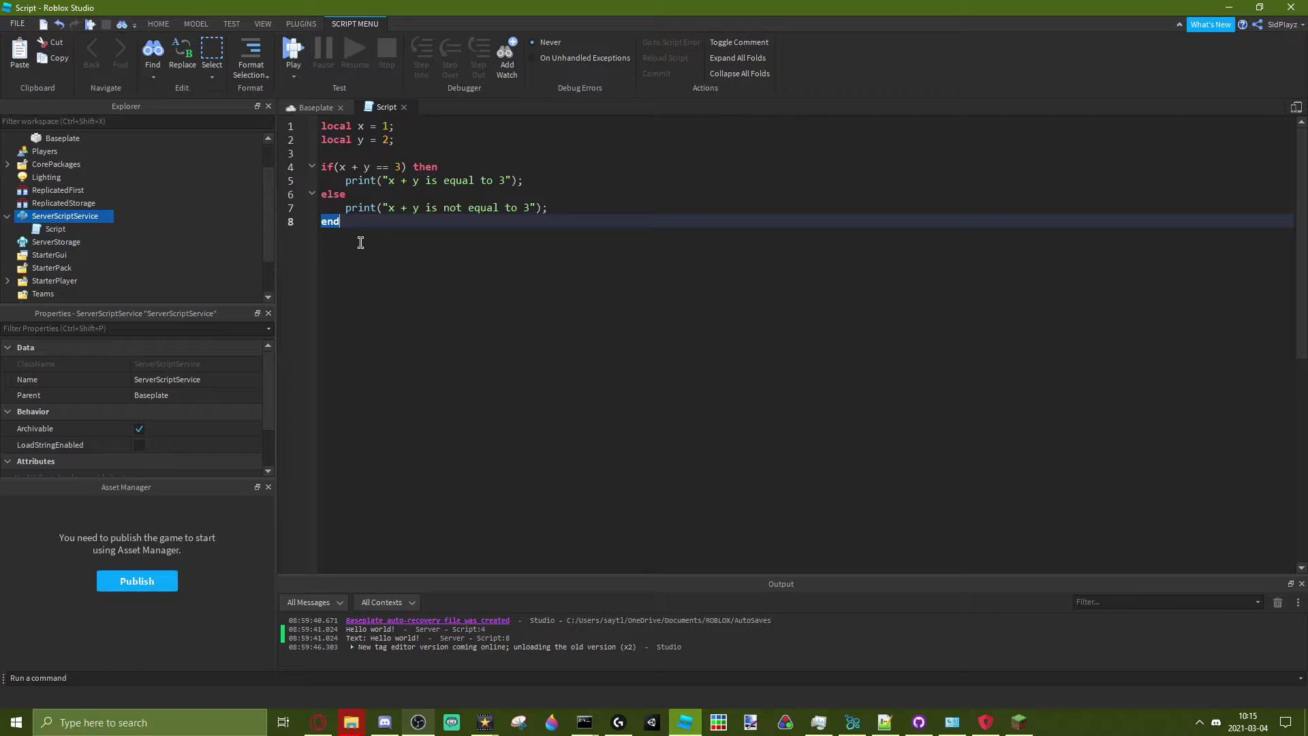
pyautogui.click(333, 156)
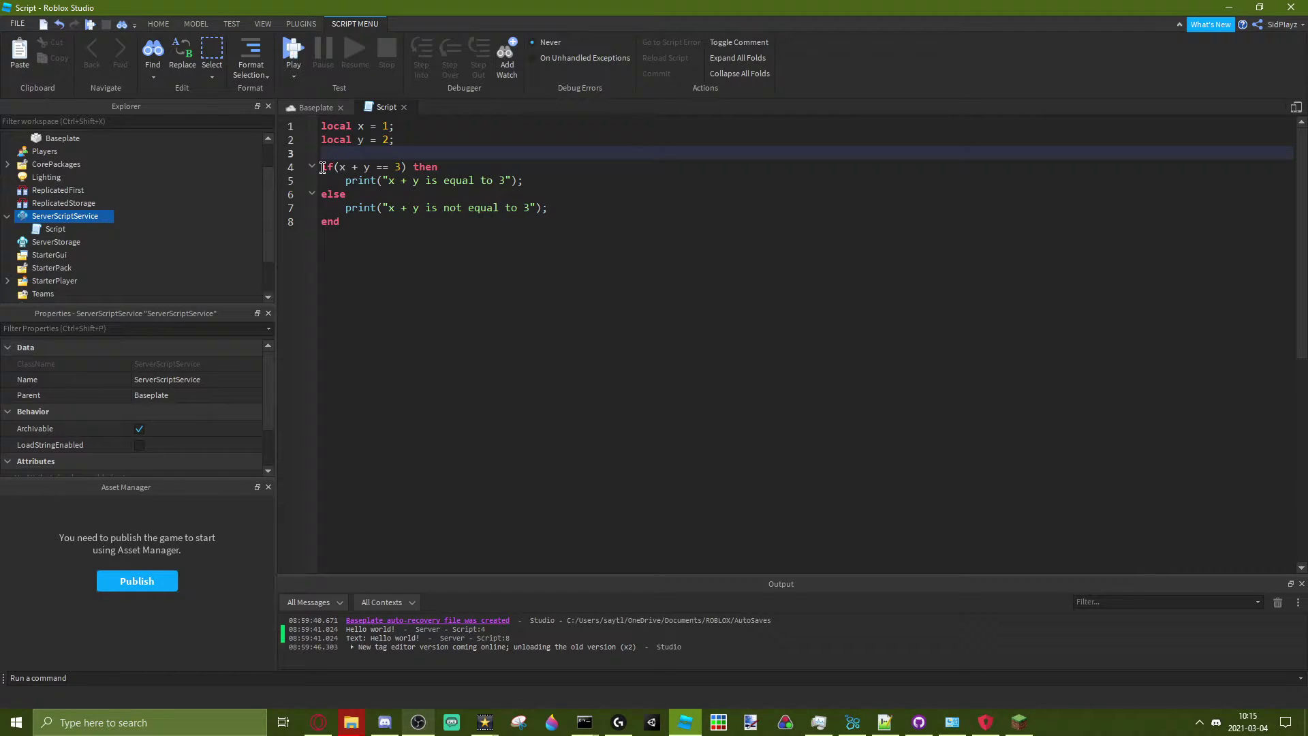
pyautogui.moveTo(321, 167); pyautogui.dragTo(352, 235)
pyautogui.click(352, 235)
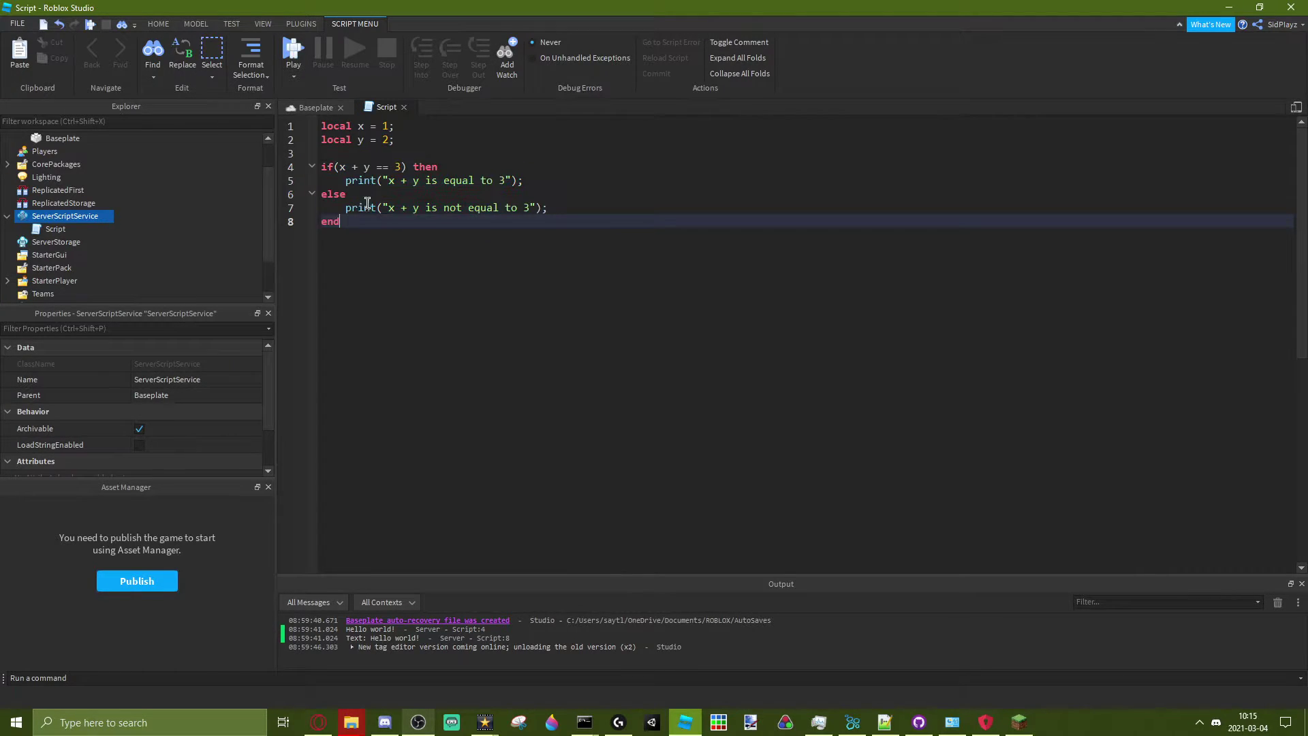
pyautogui.click(342, 167)
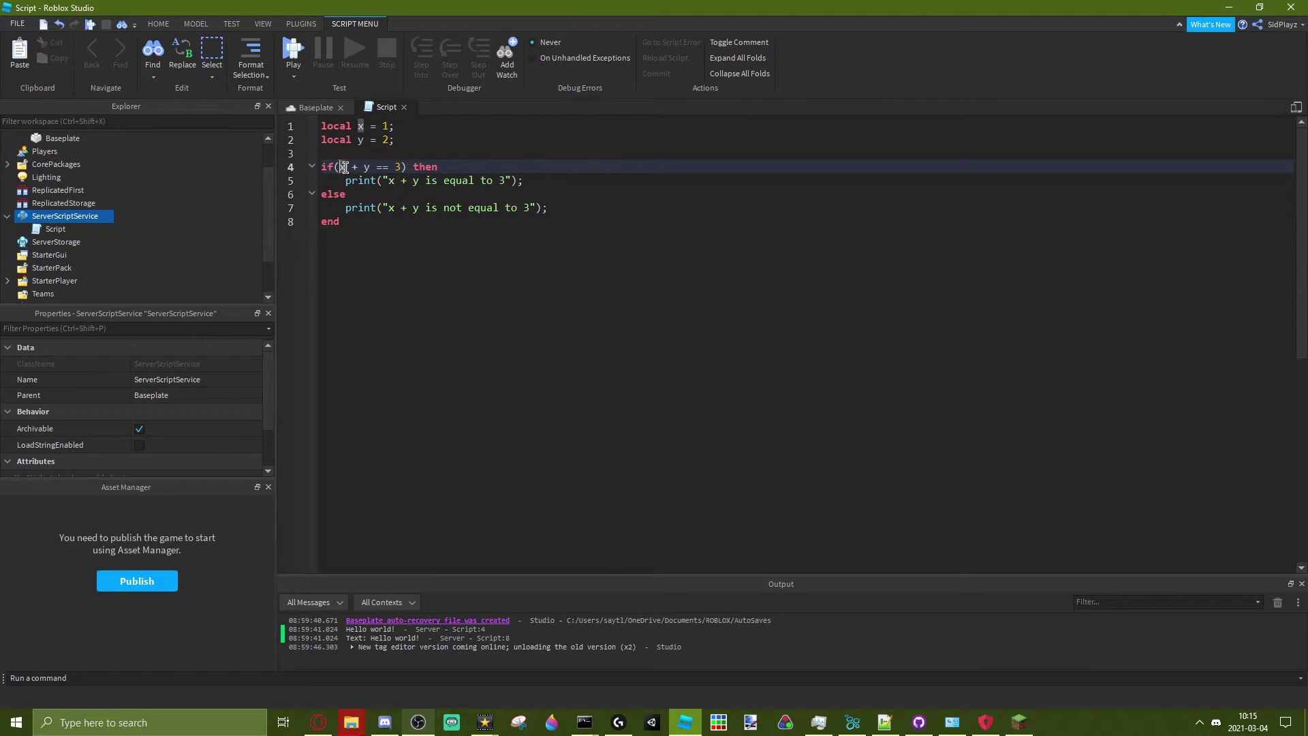
pyautogui.moveTo(340, 168); pyautogui.dragTo(377, 167)
pyautogui.click(376, 167)
# - Highlight the print statements on lines 5 and 7 for review
pyautogui.moveTo(346, 180); pyautogui.dragTo(523, 181)
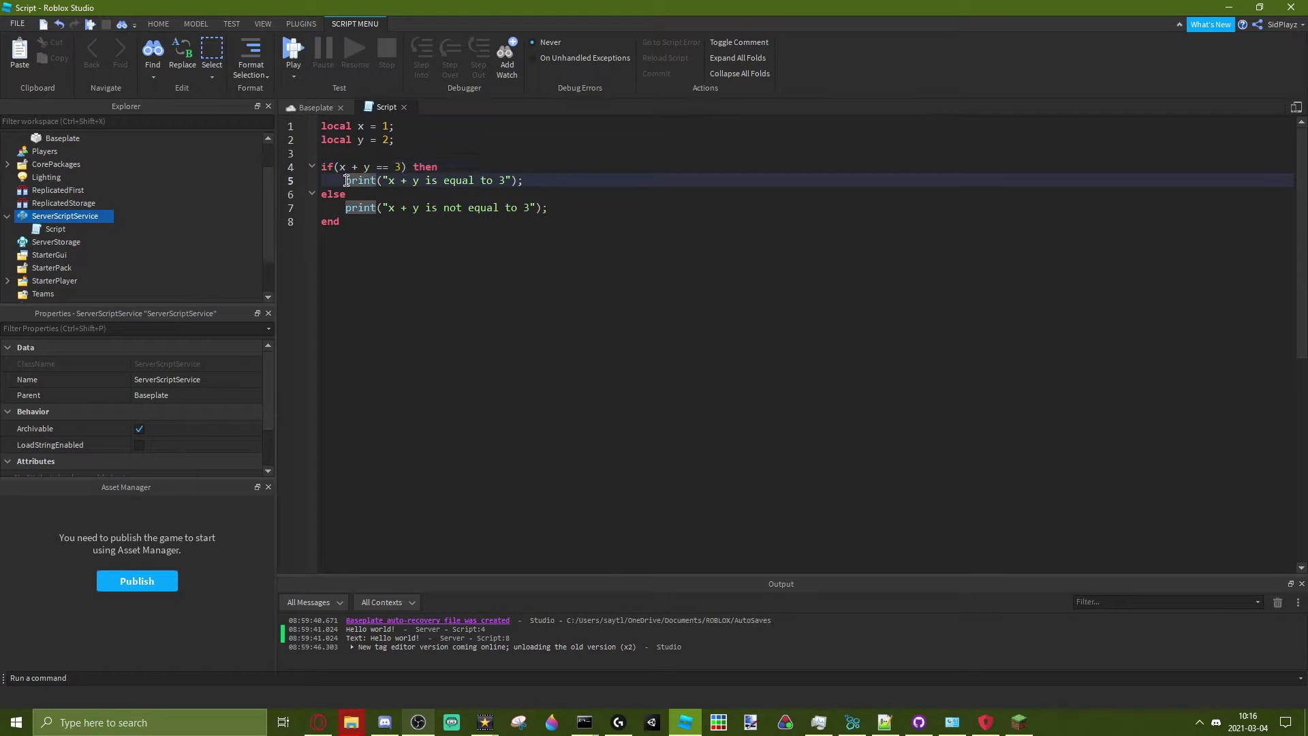
pyautogui.click(533, 181)
pyautogui.moveTo(343, 207); pyautogui.dragTo(548, 208)
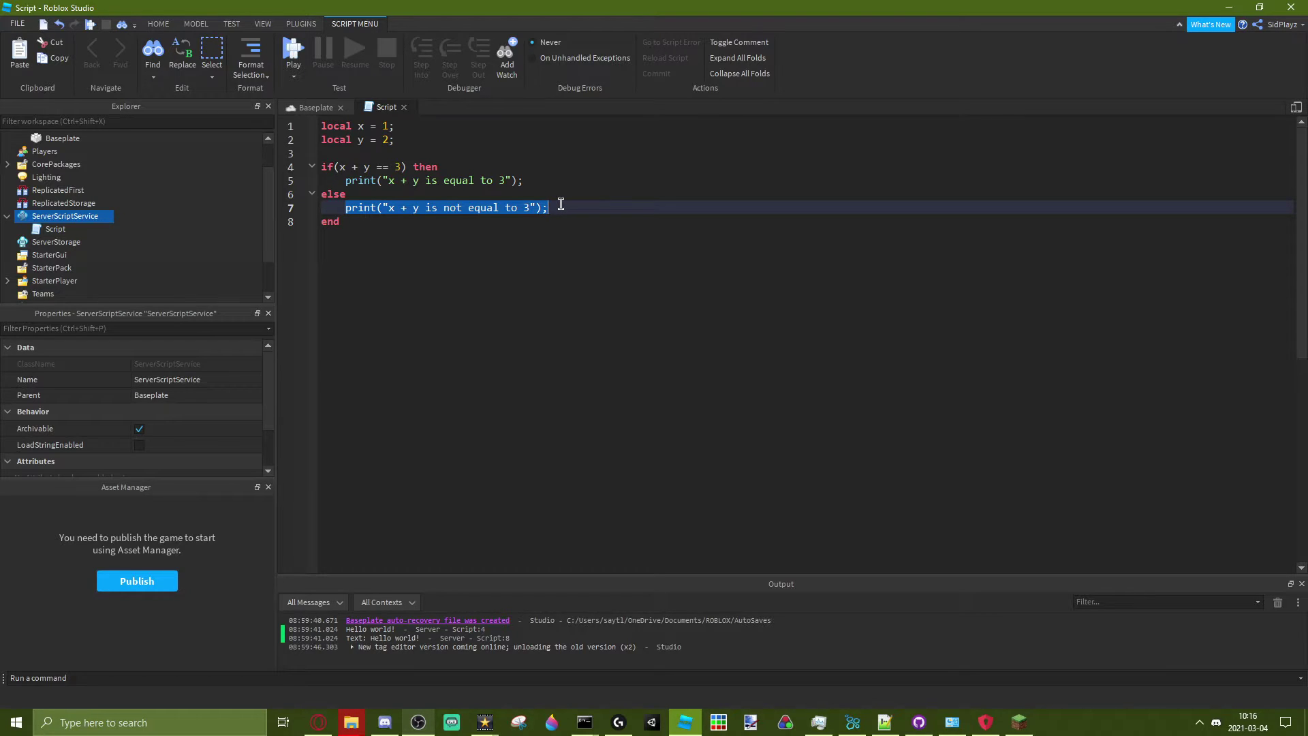
pyautogui.moveTo(556, 208); pyautogui.dragTo(344, 208)
pyautogui.click(596, 209)
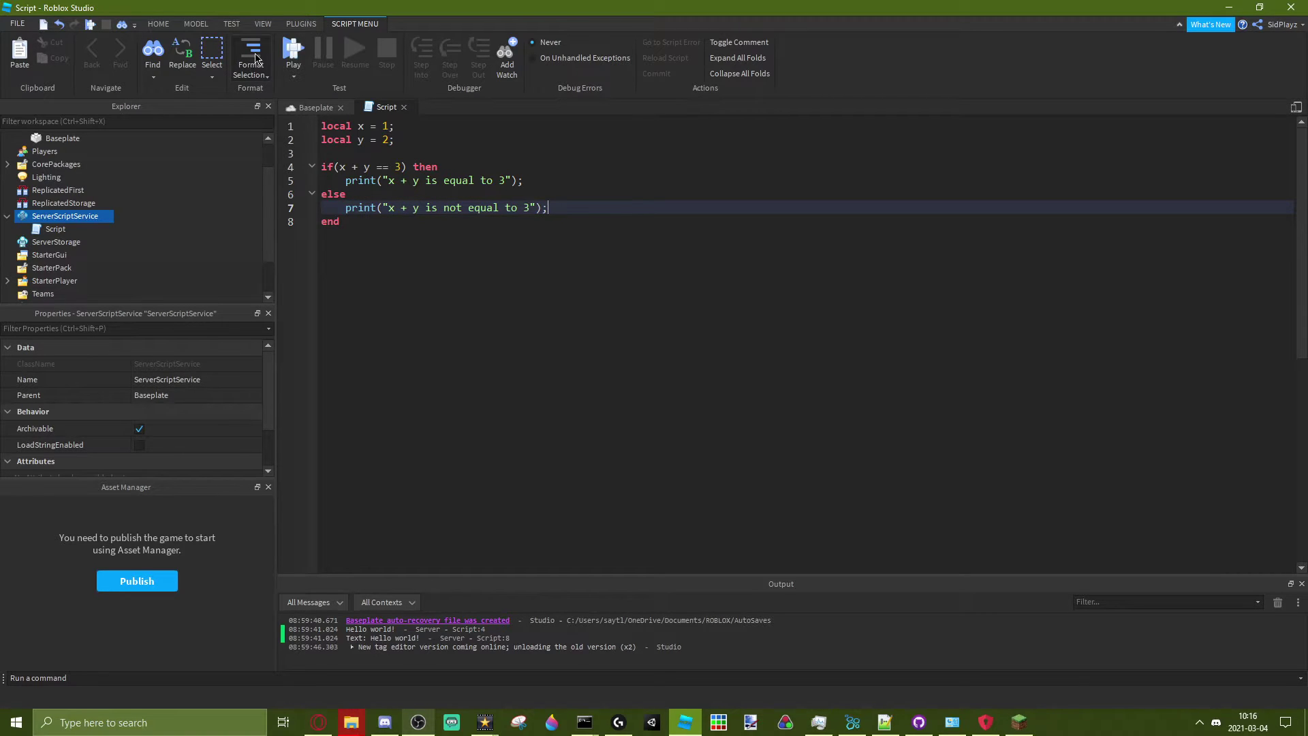
# - Playtest, then Run the script and confirm output "x + y is equal to 3" before stopping
pyautogui.click(291, 49)
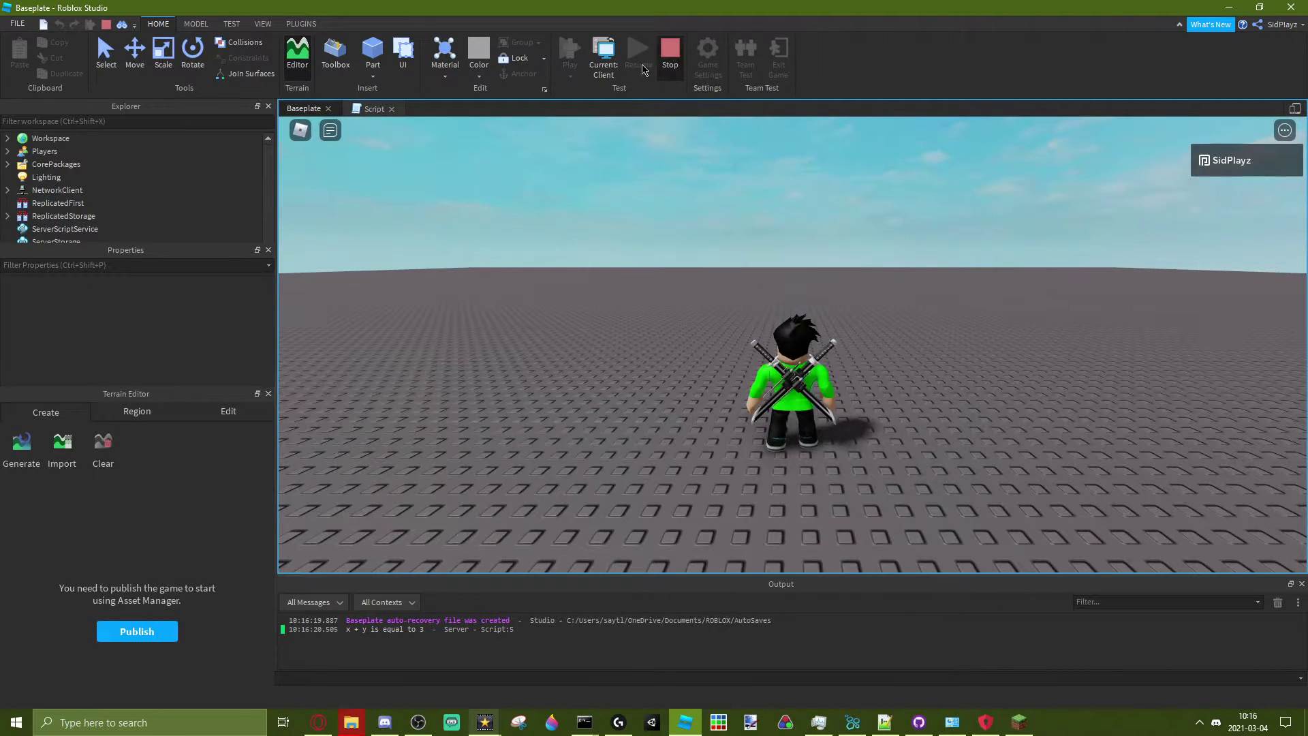
pyautogui.click(670, 52)
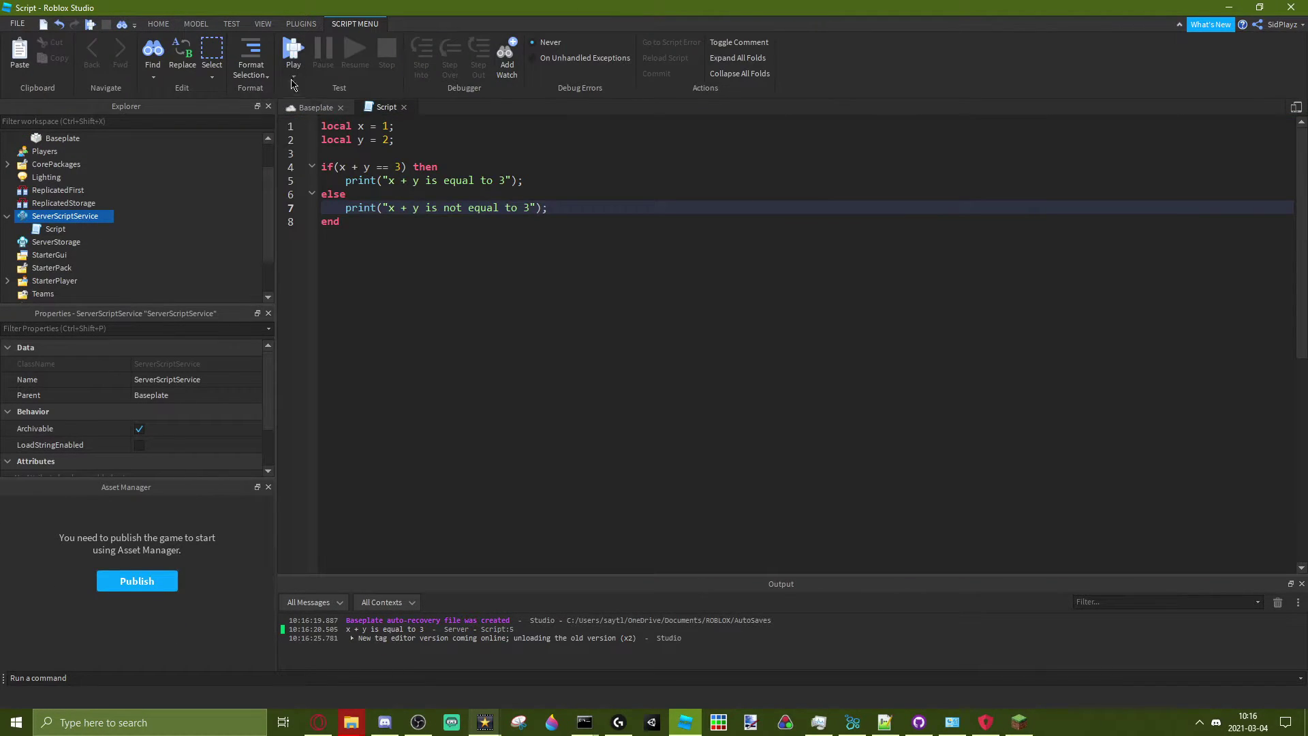
pyautogui.click(292, 77)
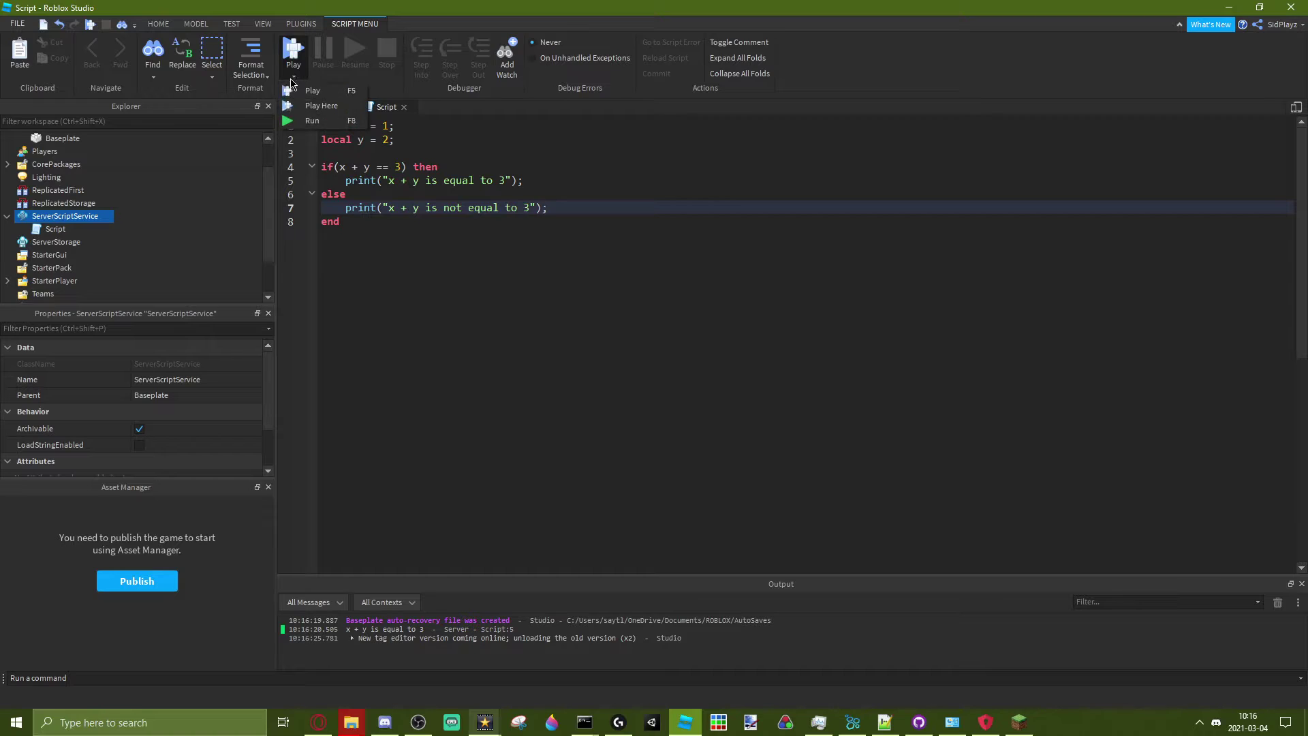
pyautogui.click(307, 121)
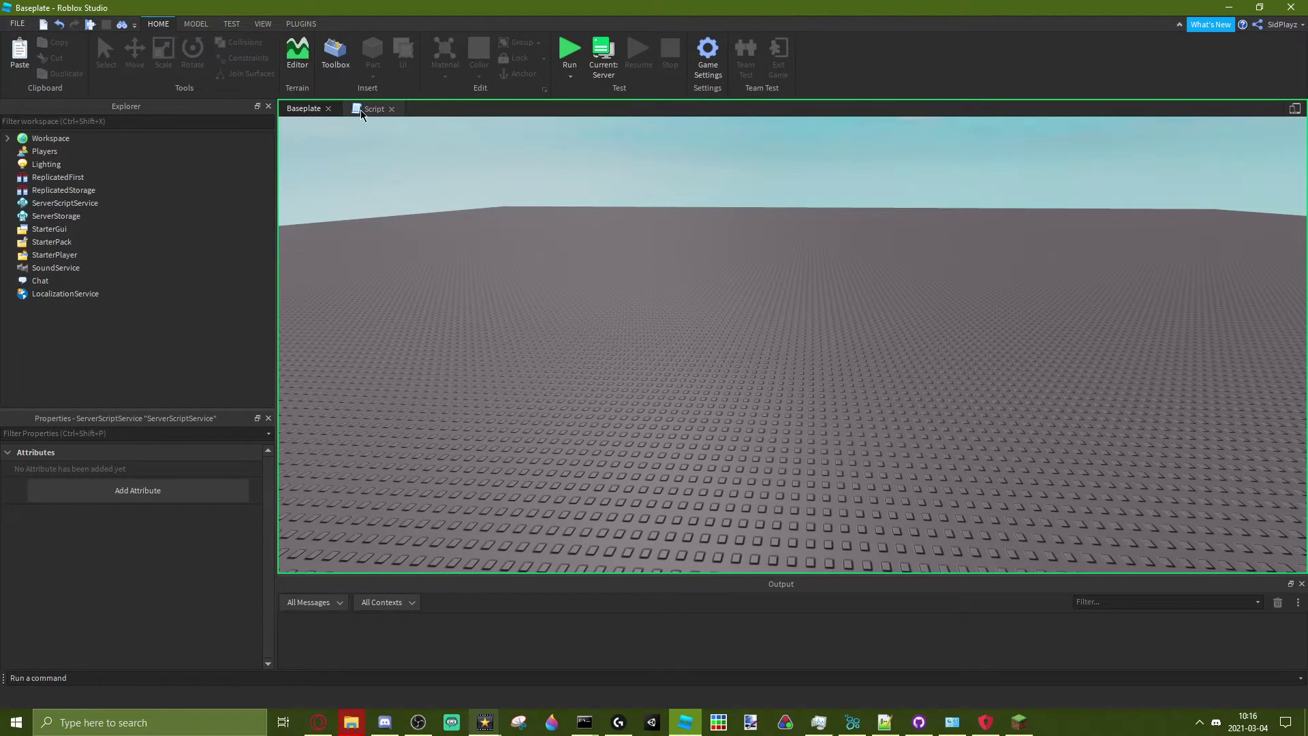
pyautogui.click(366, 110)
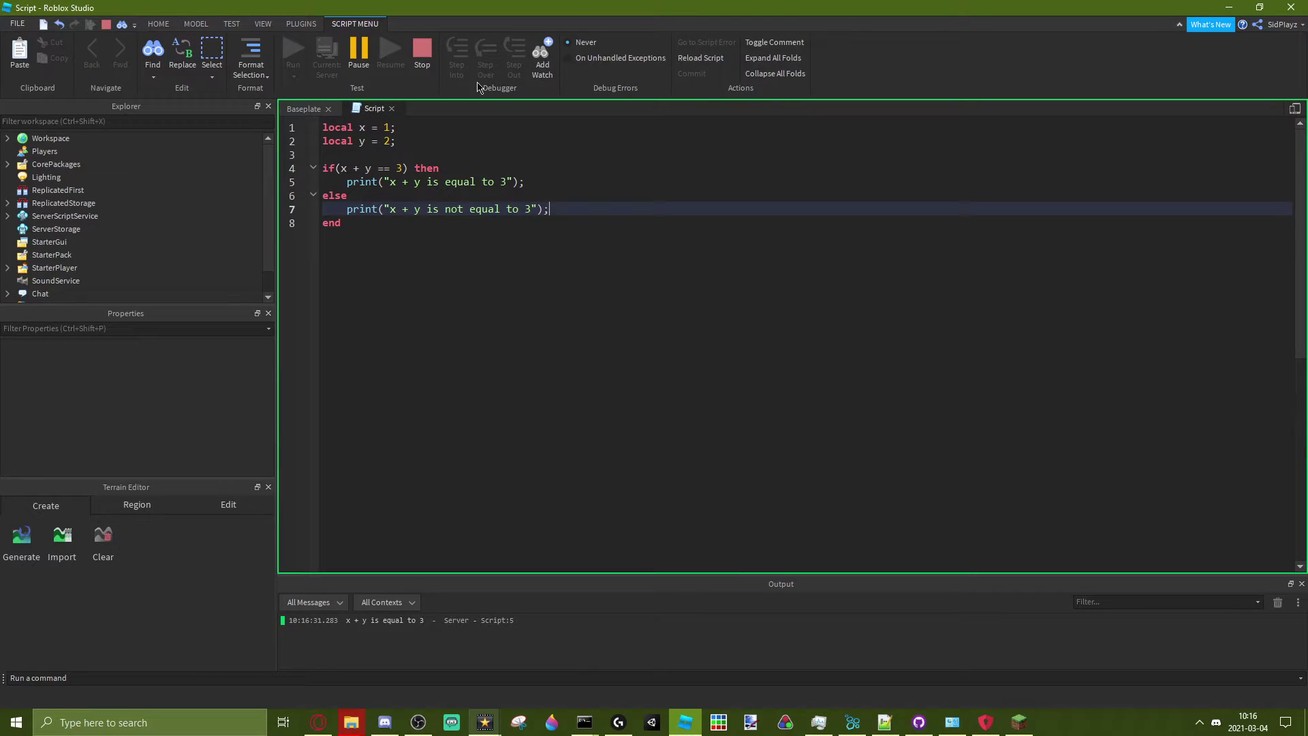
pyautogui.click(422, 52)
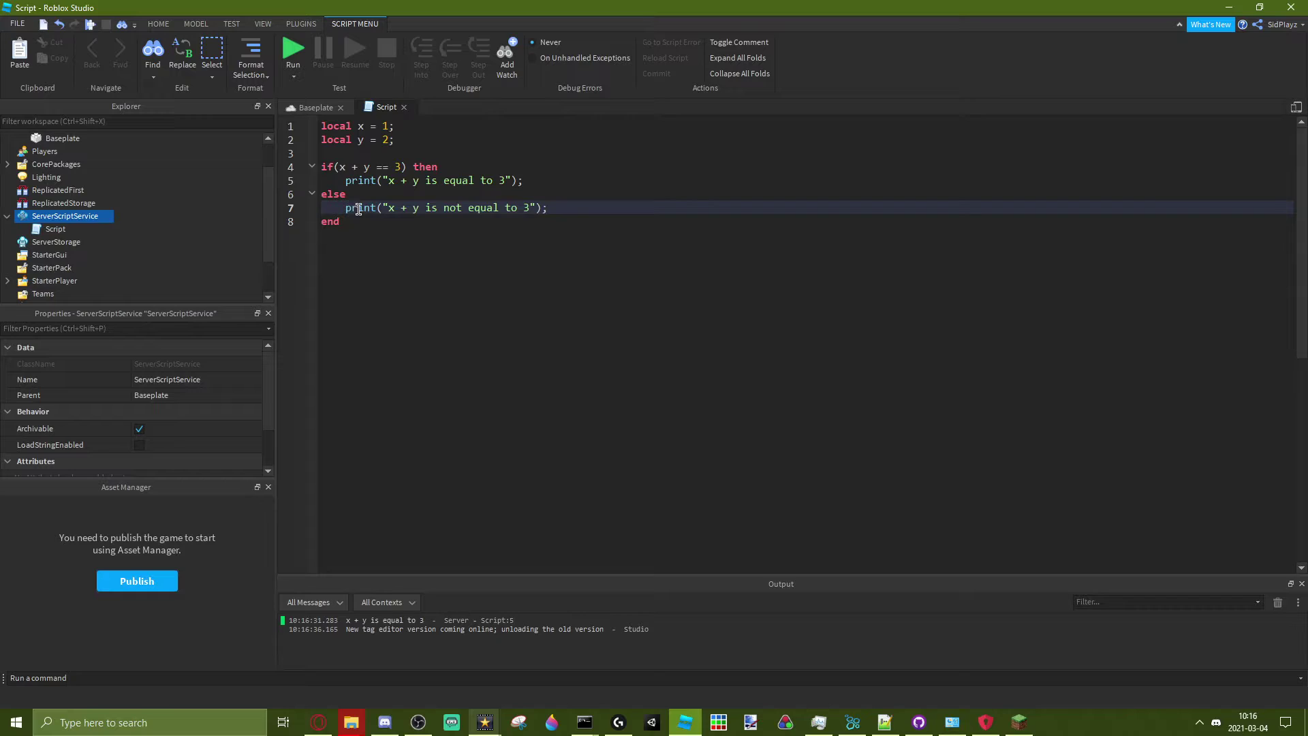
# - Change x on line 1 to 2, then Run and Stop the script
pyautogui.click(388, 126)
pyautogui.write('2')
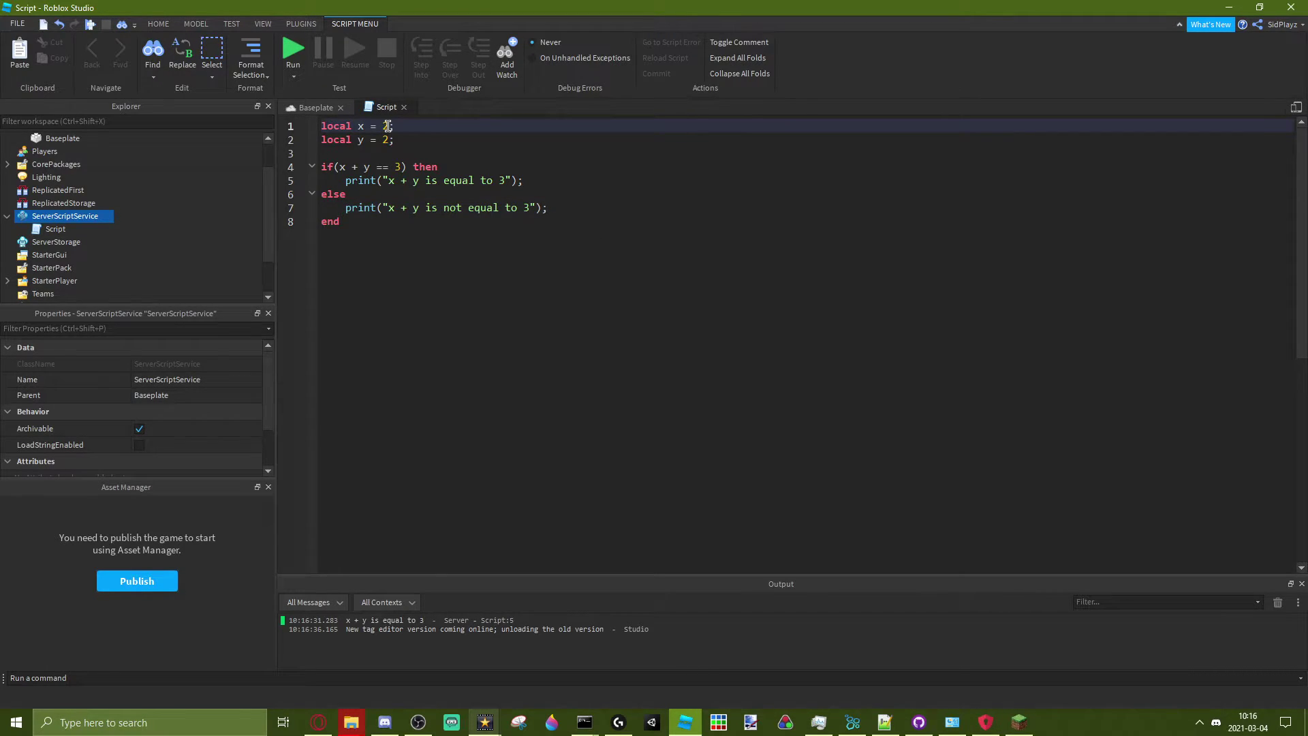
pyautogui.click(293, 52)
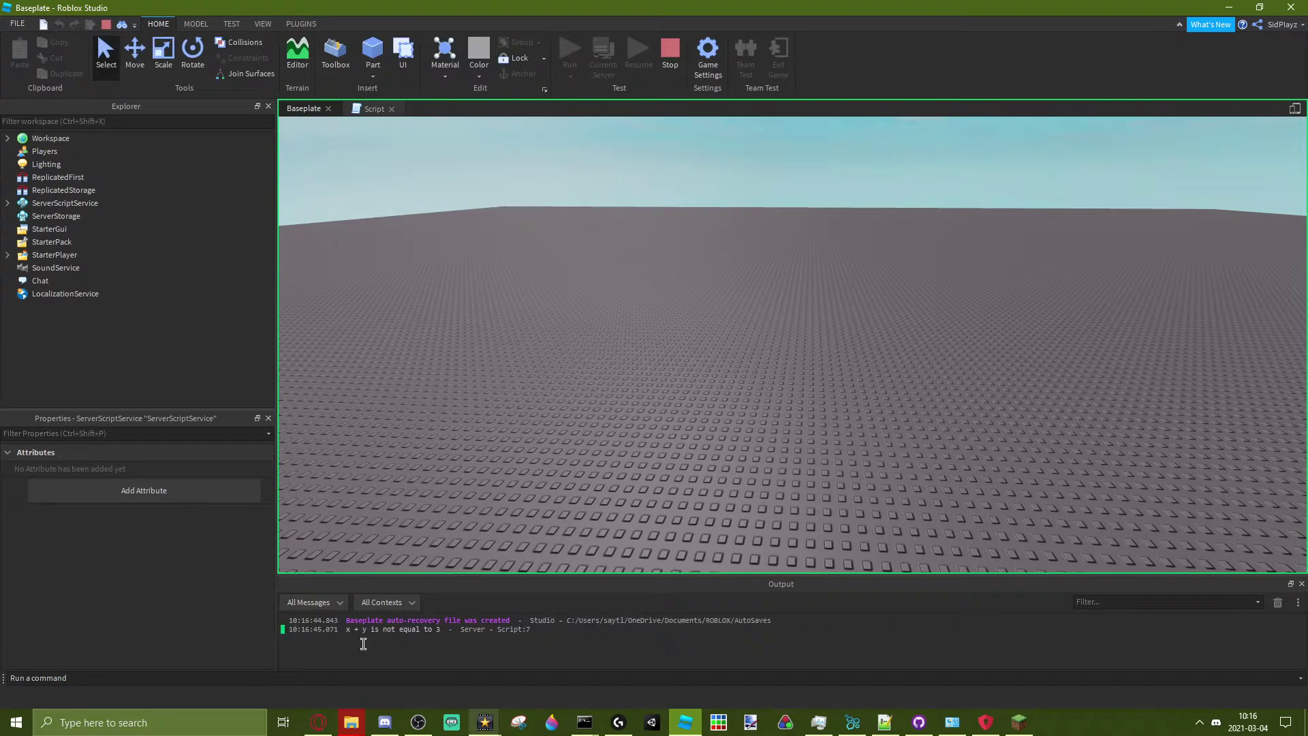
pyautogui.click(670, 53)
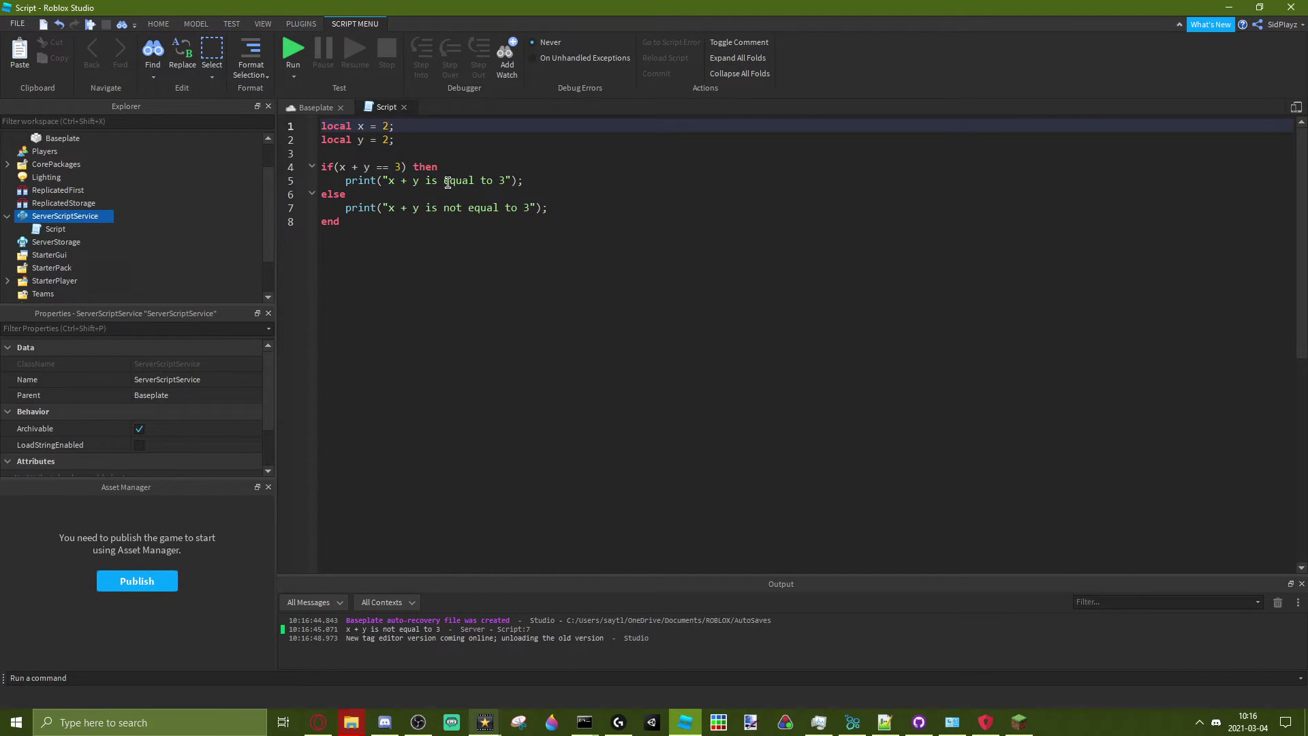
# - Replace else with elseif(x + y == 4) then on line 6
pyautogui.doubleClick(399, 195)
pyautogui.press('Right')
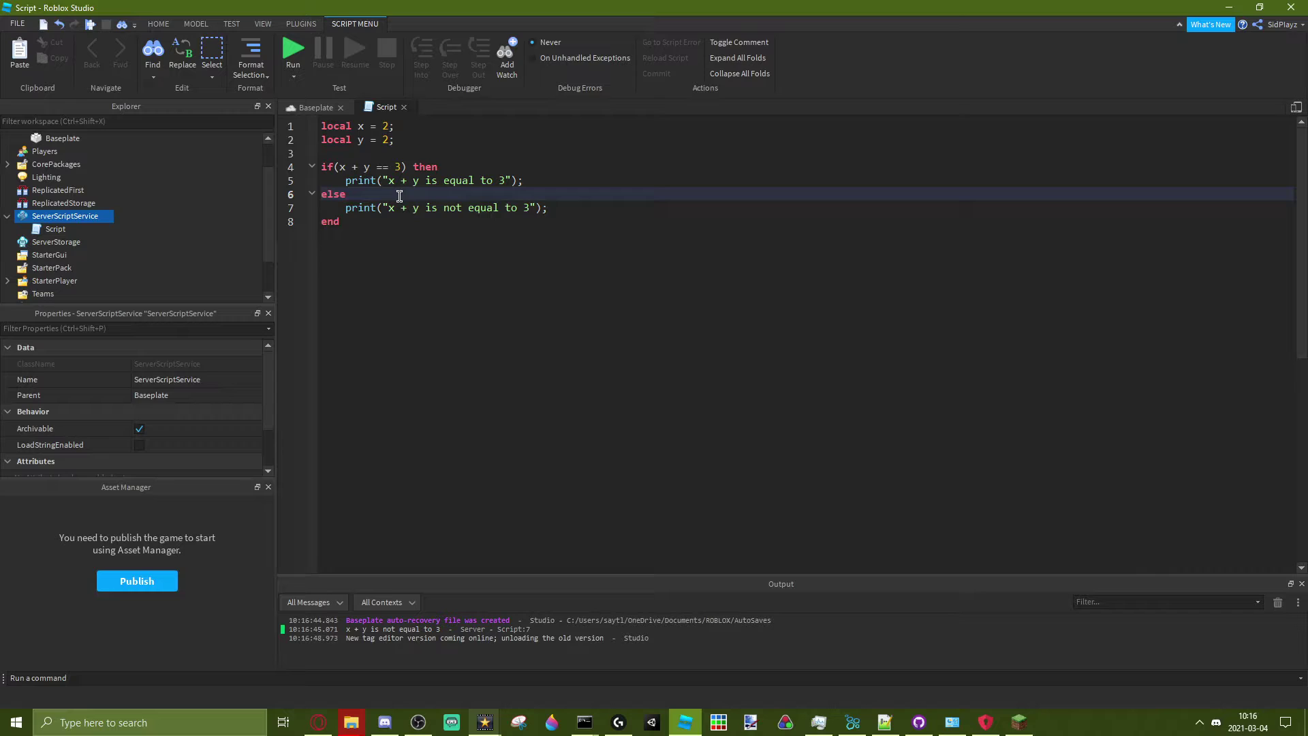
pyautogui.write('if')
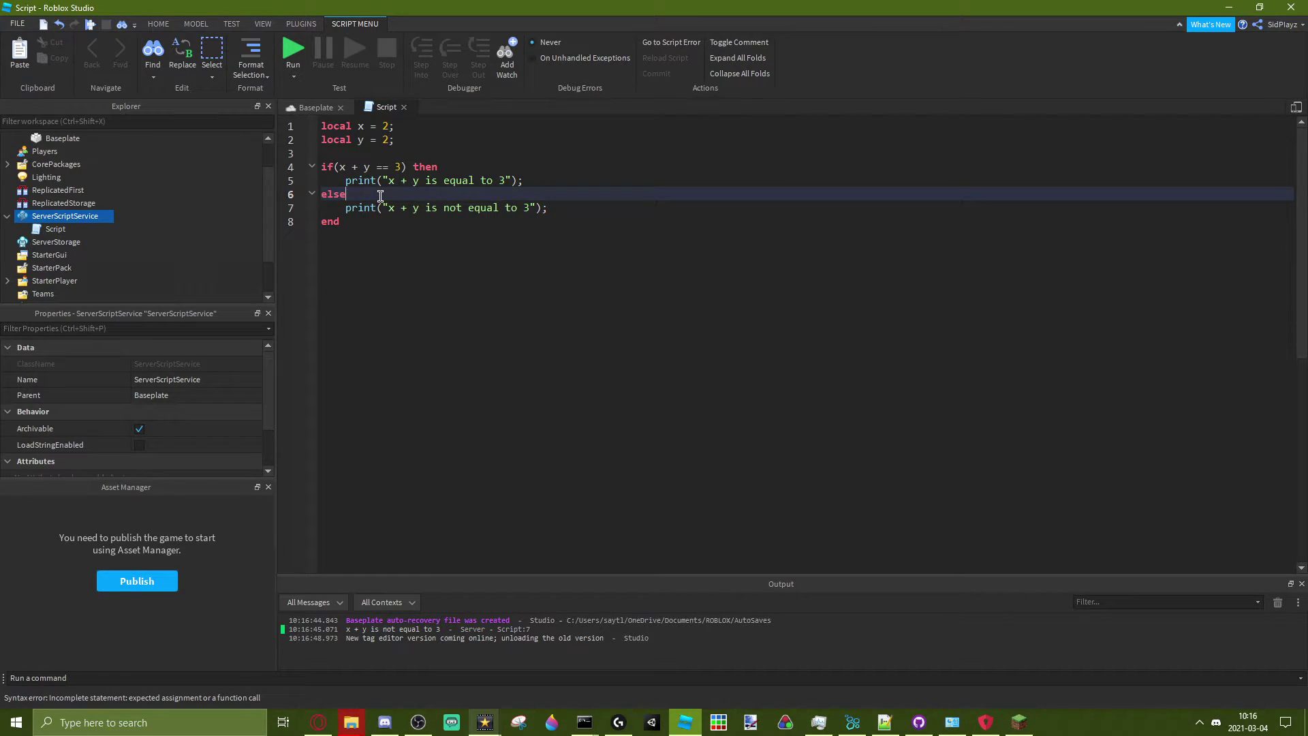
pyautogui.press('Escape')
pyautogui.write('()')
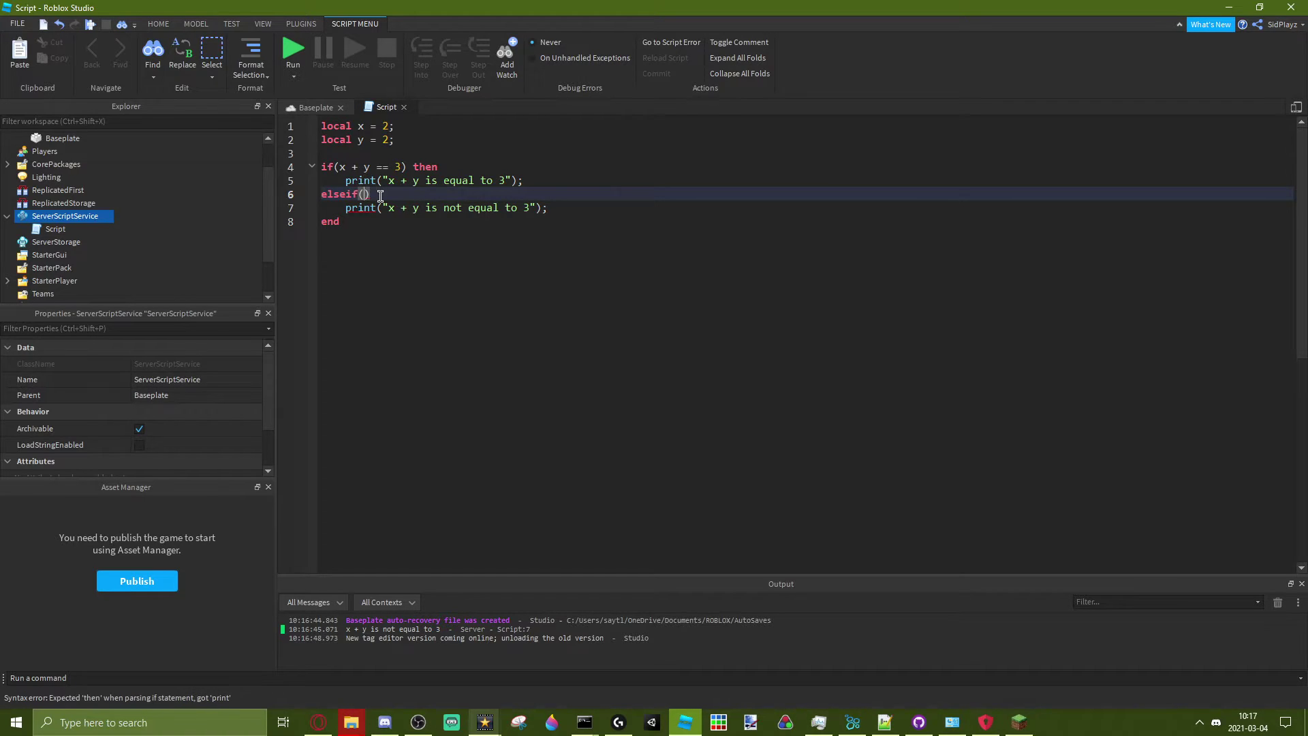
pyautogui.write('x + ')
pyautogui.write('y == ')
pyautogui.write('4')
pyautogui.click(451, 194)
pyautogui.write('th')
pyautogui.press('Tab')
# - Change line 7's message to "x + y is equal to 4"
pyautogui.click(529, 208)
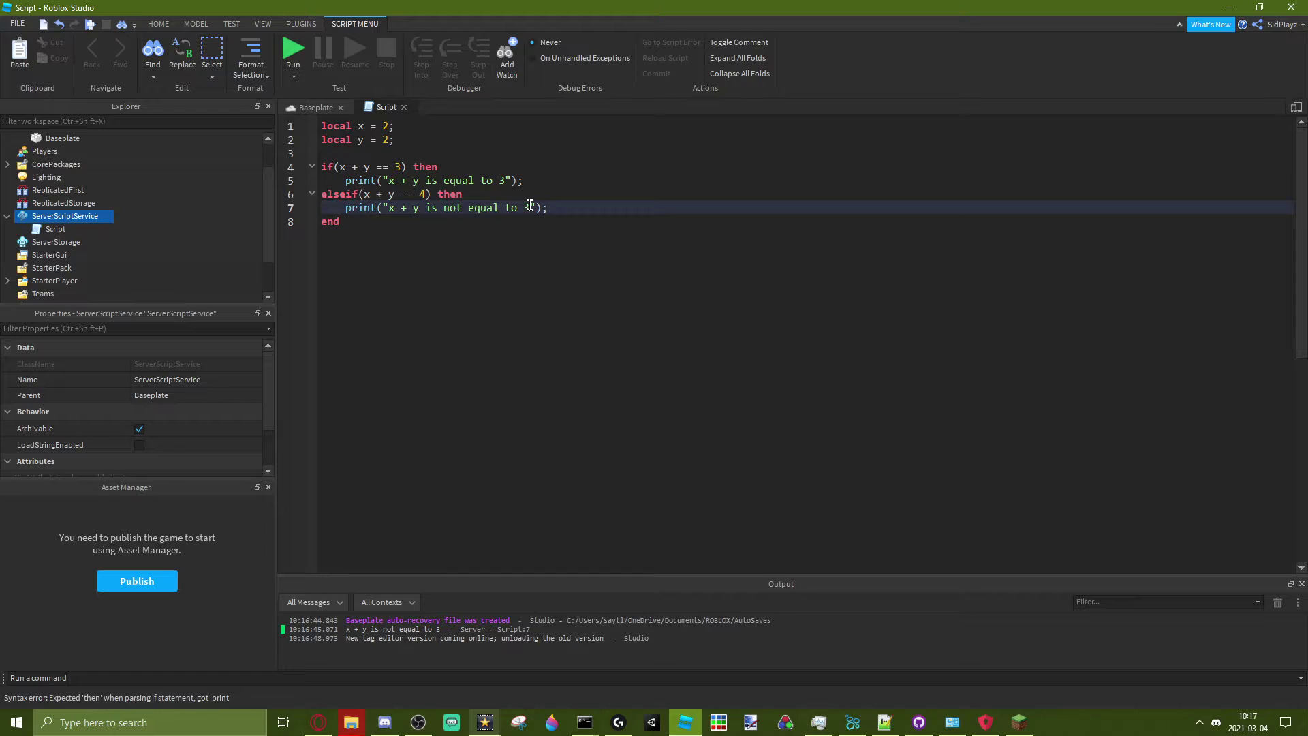
pyautogui.press('BackSpace')
pyautogui.write('4')
pyautogui.doubleClick(452, 207)
pyautogui.press('BackSpace')
pyautogui.press('BackSpace')
pyautogui.click(549, 201)
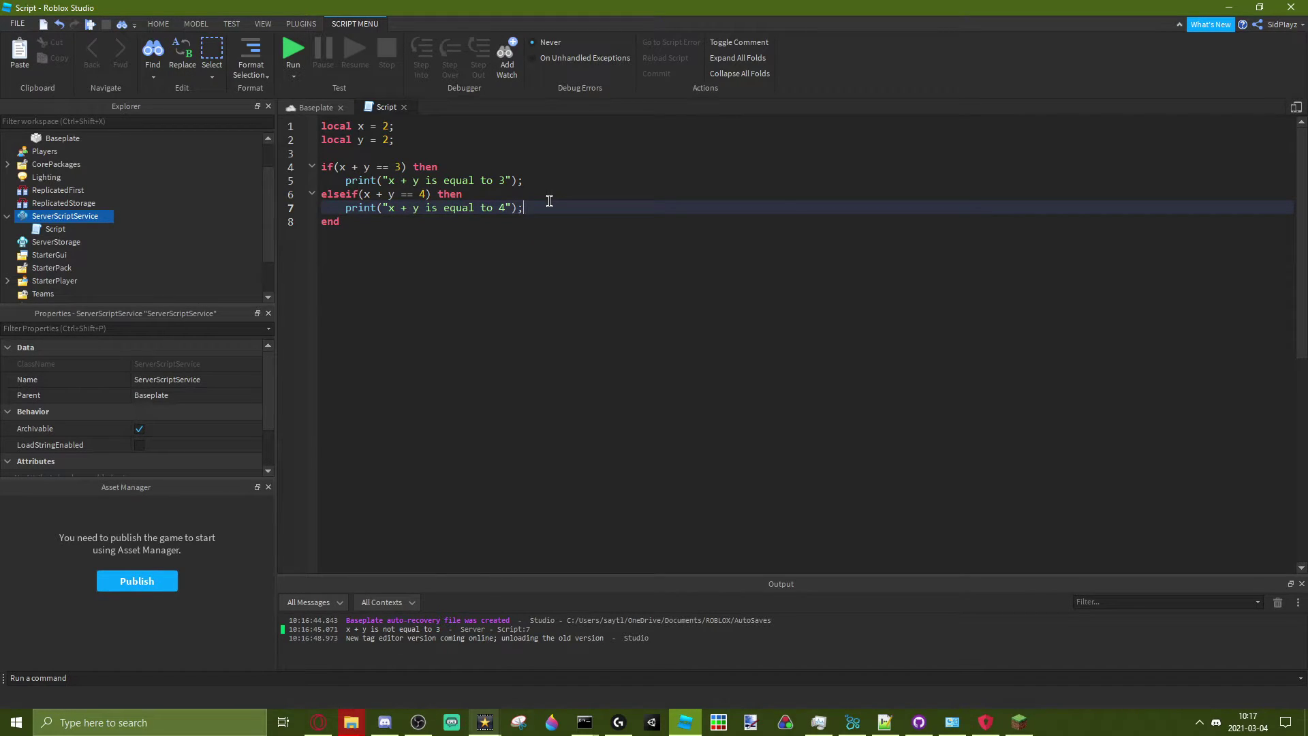
# - Add an else branch printing the actual x + y sum, then Run and Stop the script
pyautogui.press('Return')
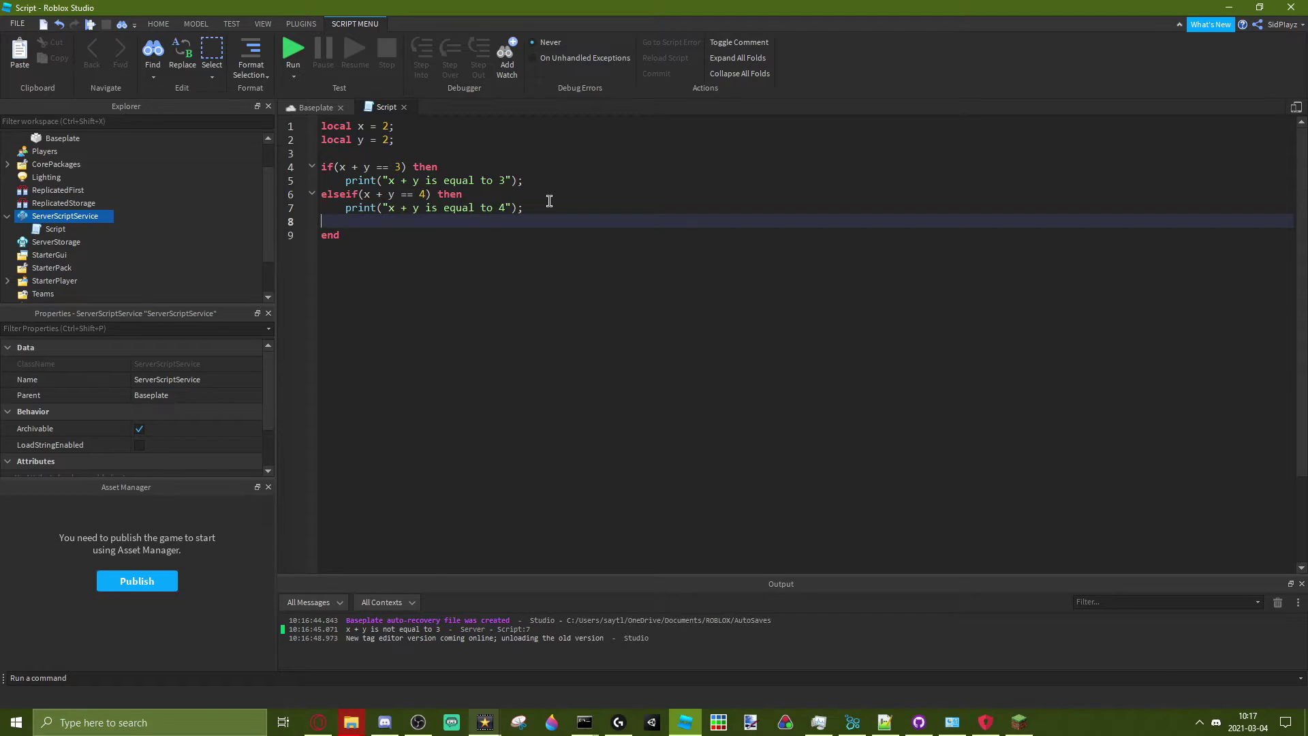
pyautogui.write('else')
pyautogui.press('Return')
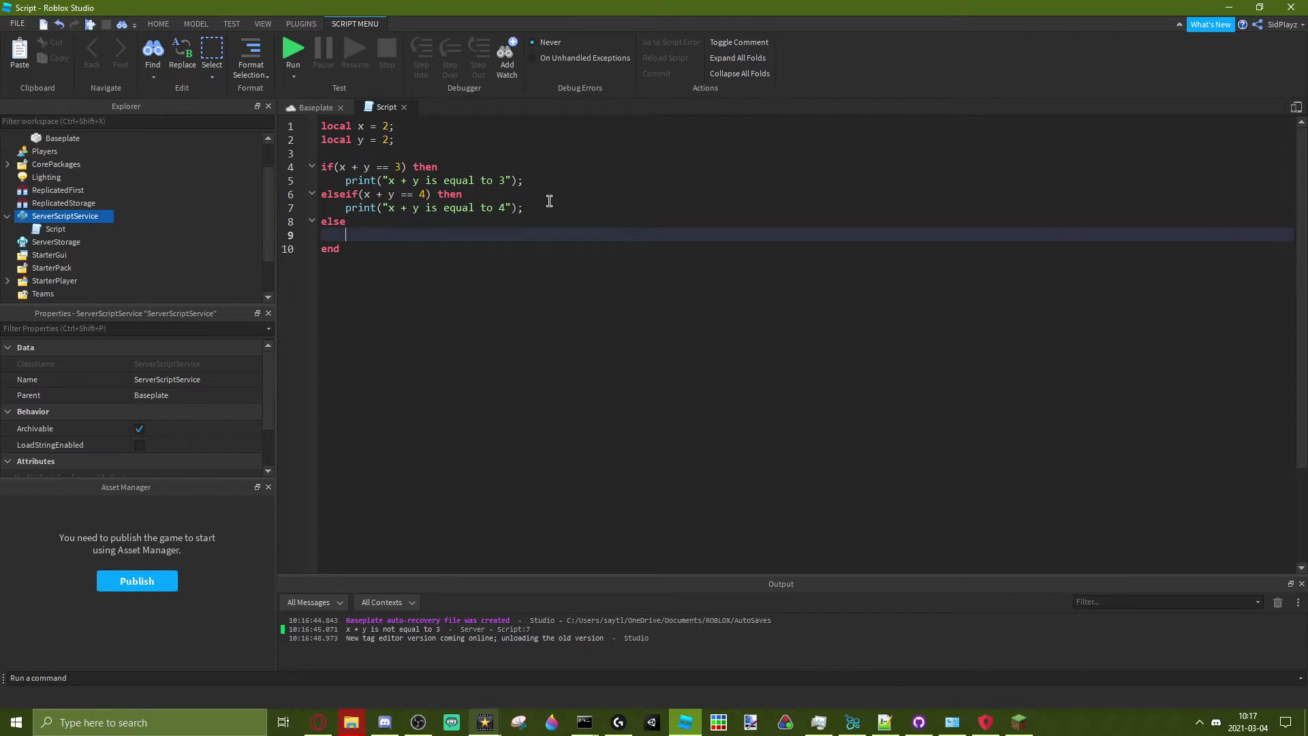
pyautogui.write('print')
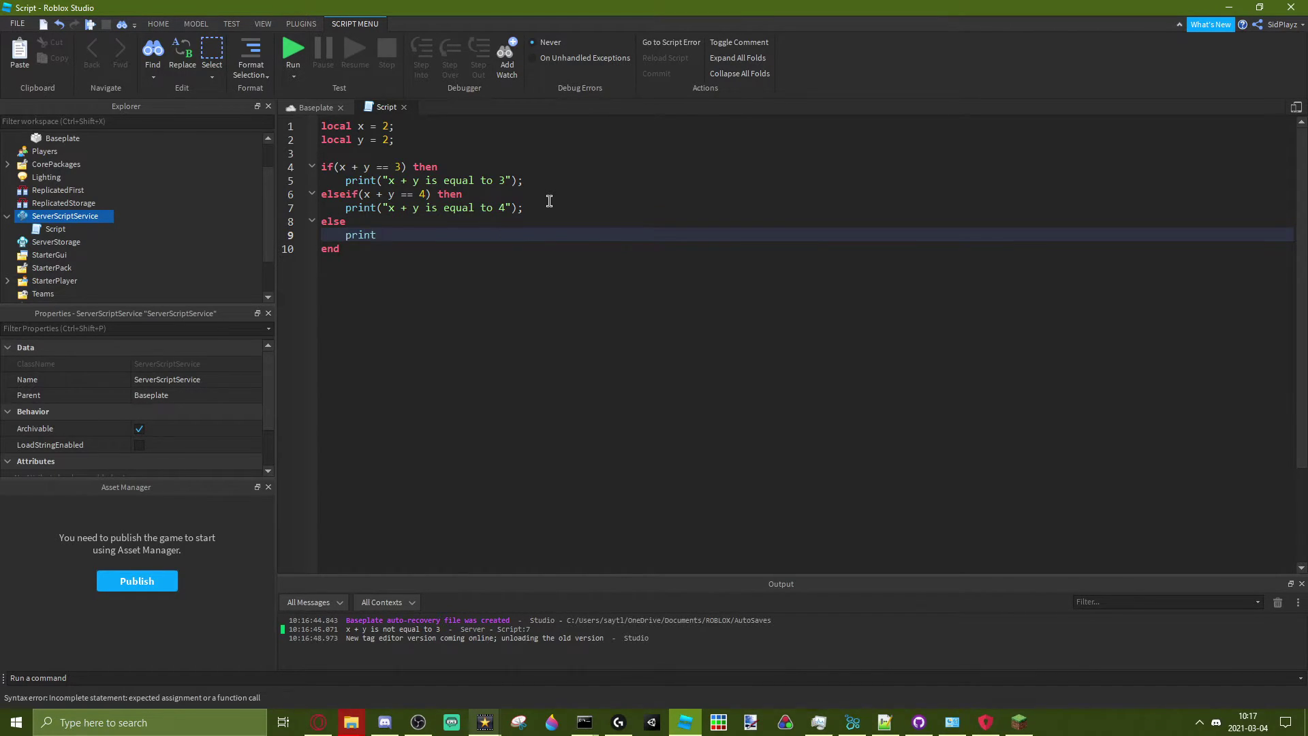
pyautogui.write('(')
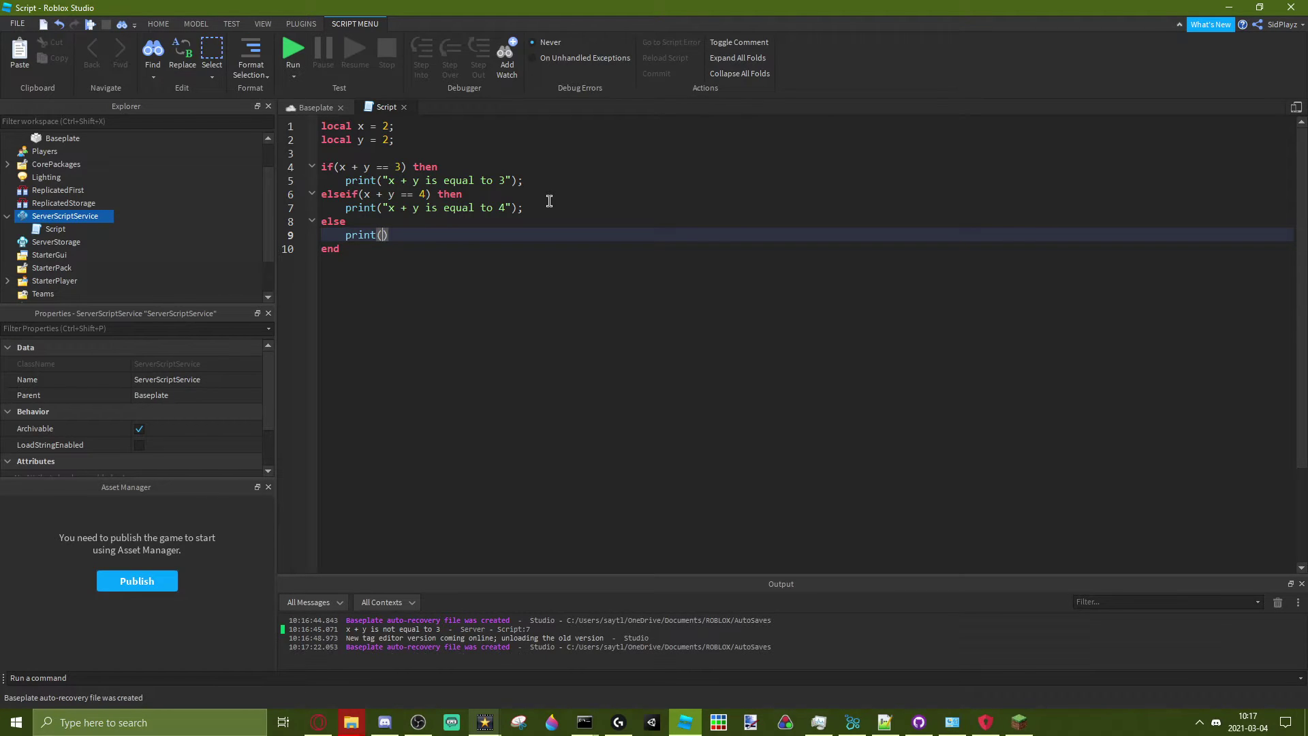
pyautogui.write('"')
pyautogui.write('x + y ')
pyautogui.write('is not e')
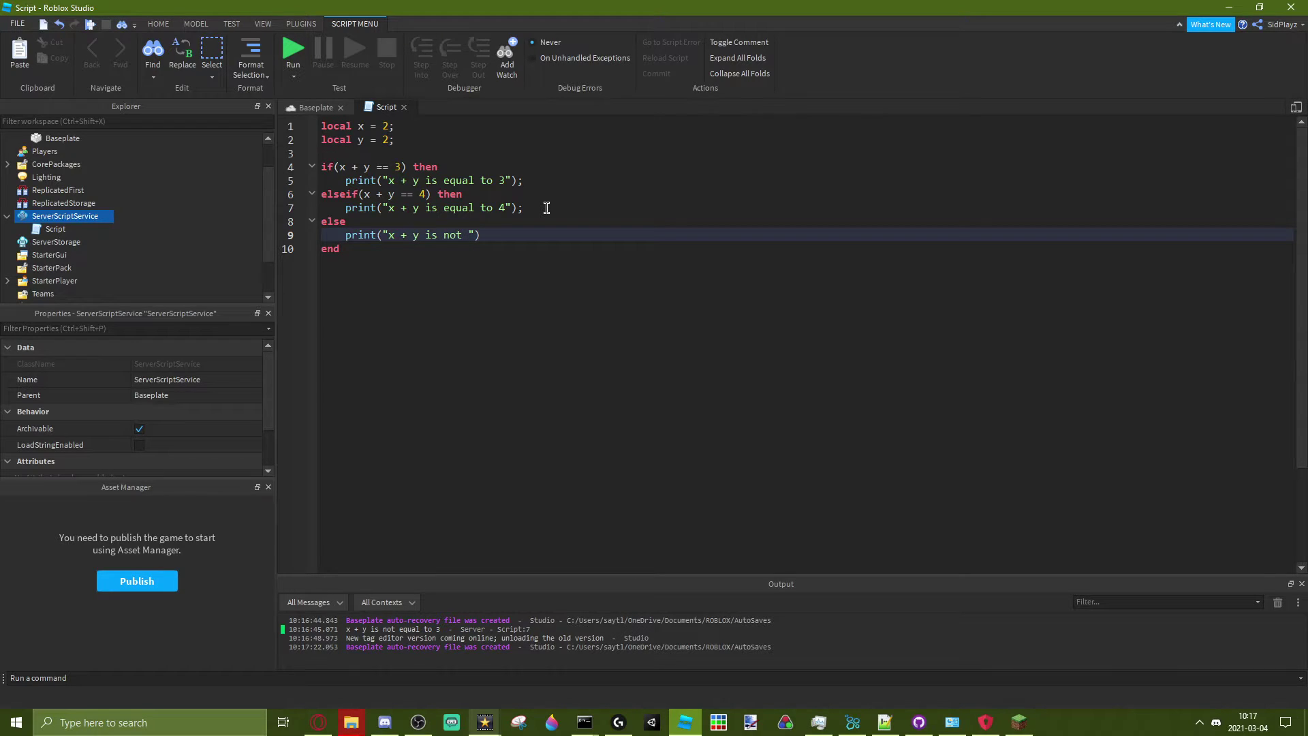
pyautogui.write('qual to 3')
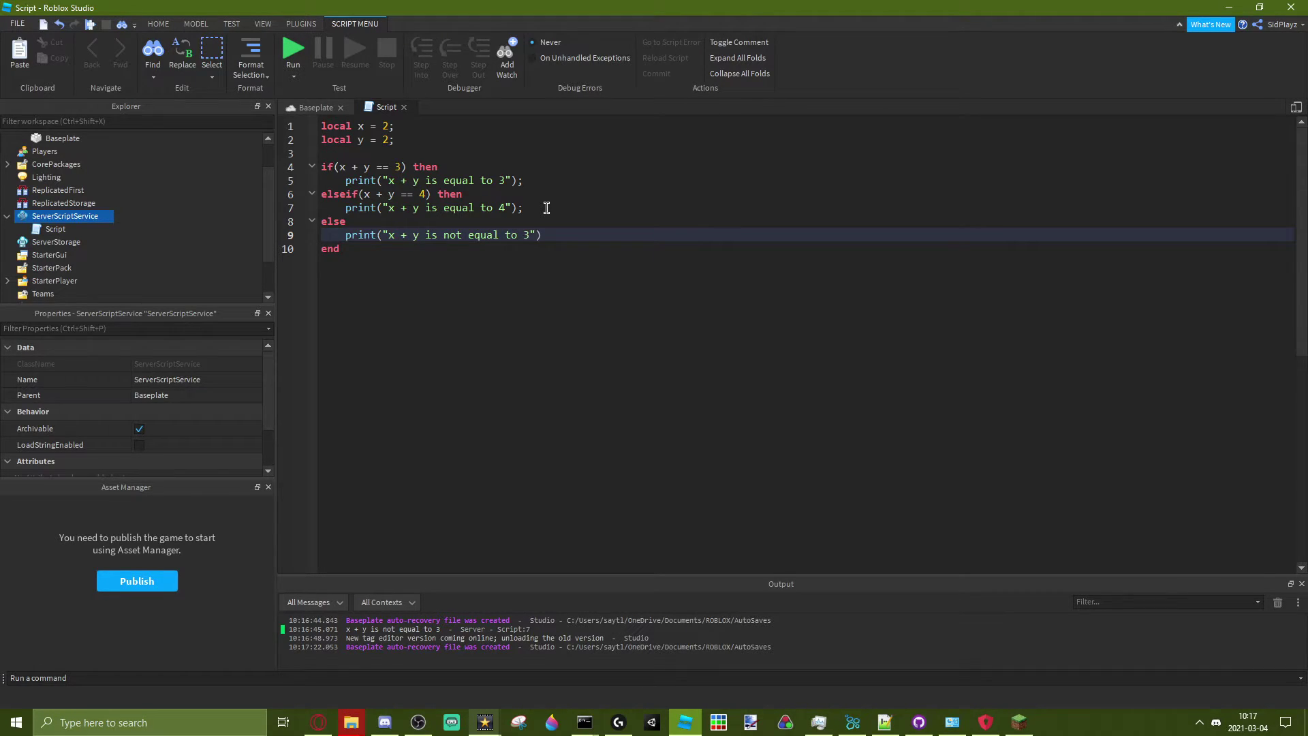
pyautogui.write(' or 4. It ')
pyautogui.write('is equal ')
pyautogui.write('to')
pyautogui.press('Right')
pyautogui.write('..')
pyautogui.write('x')
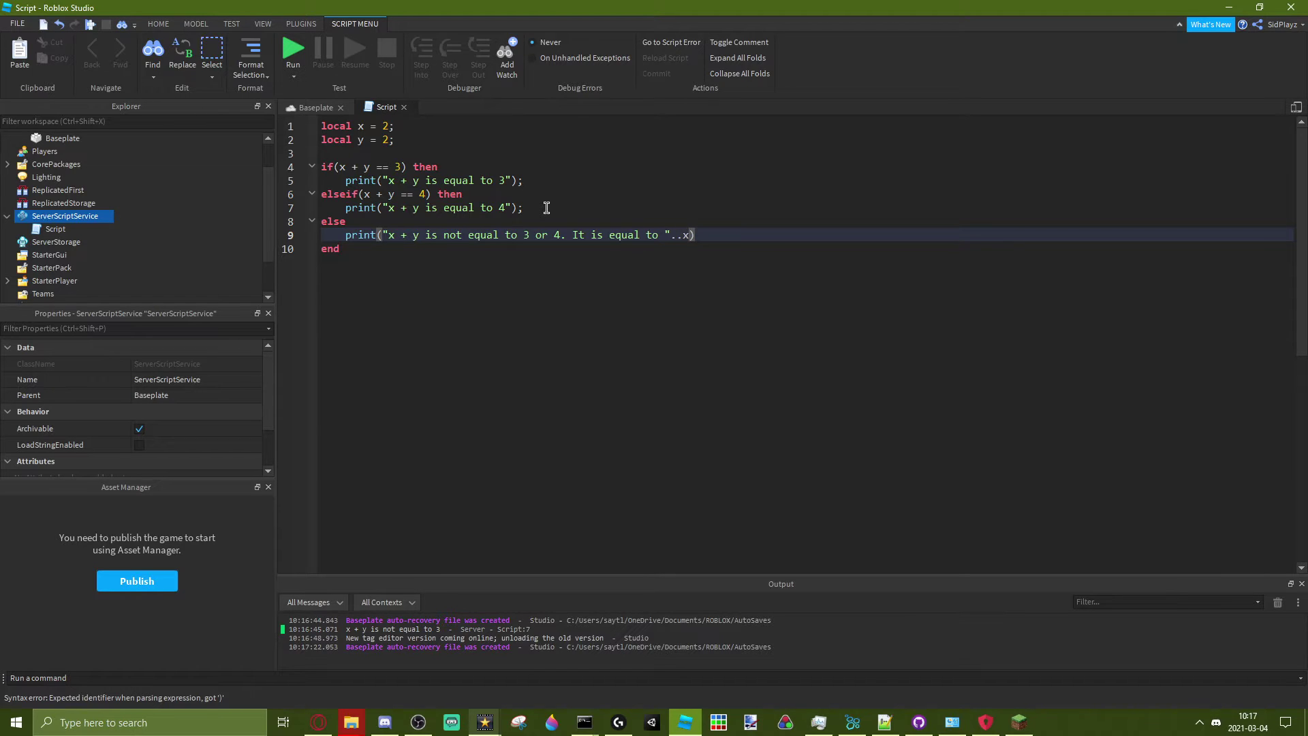
pyautogui.write('+y')
pyautogui.click(291, 51)
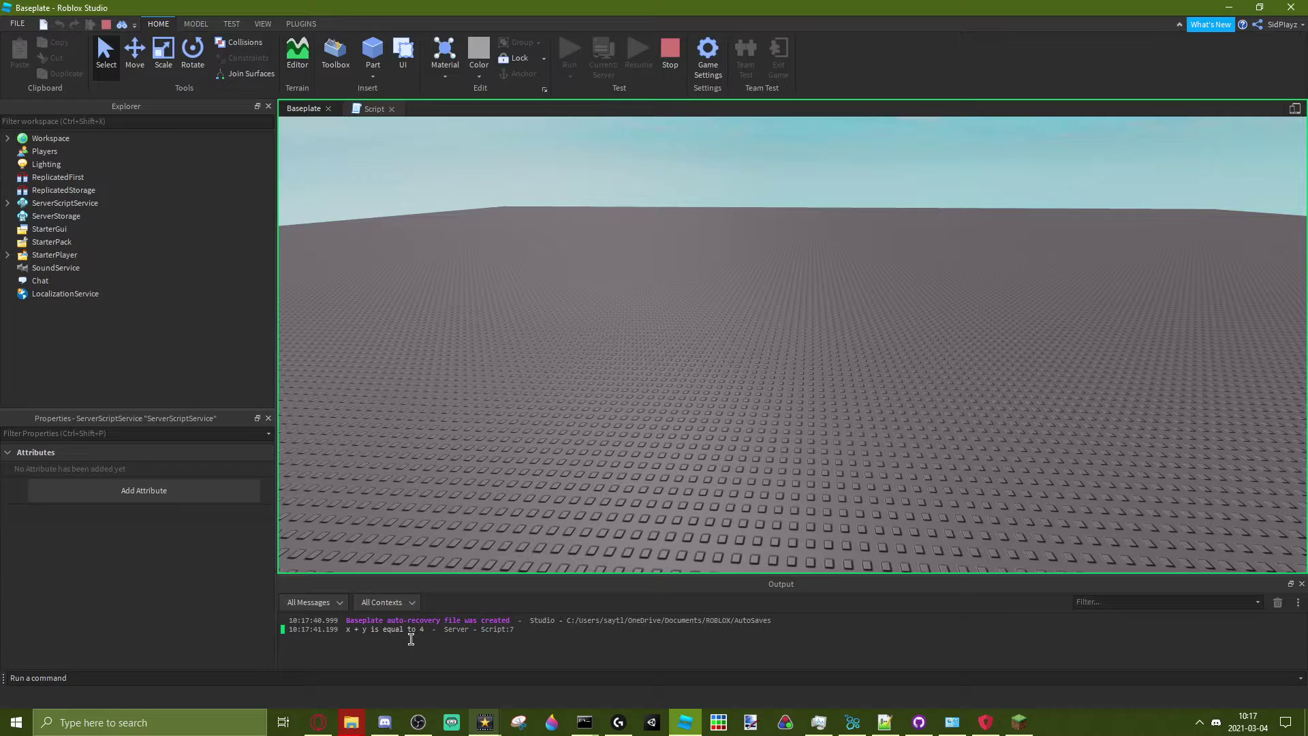
pyautogui.click(669, 49)
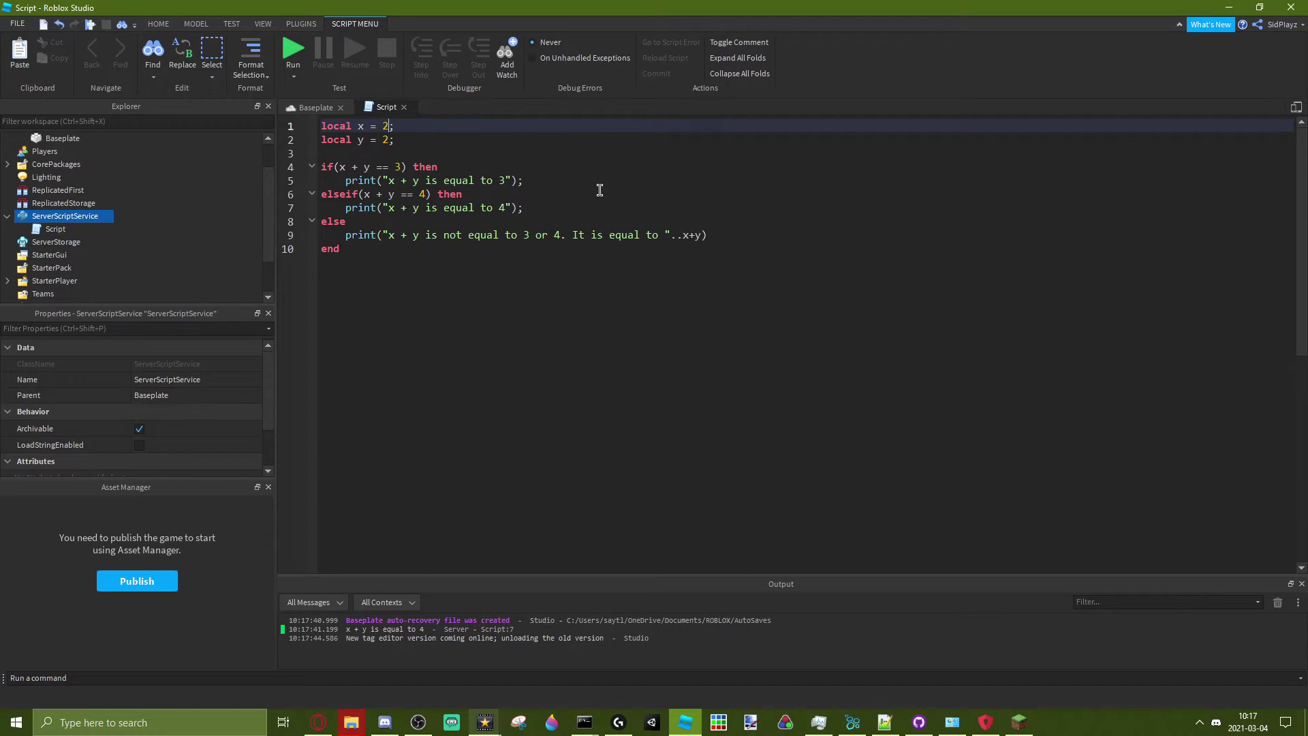
# - Set x to 3, semicolon line 9, and Run to get "It is equal to 5"
pyautogui.click(719, 235)
pyautogui.write(';')
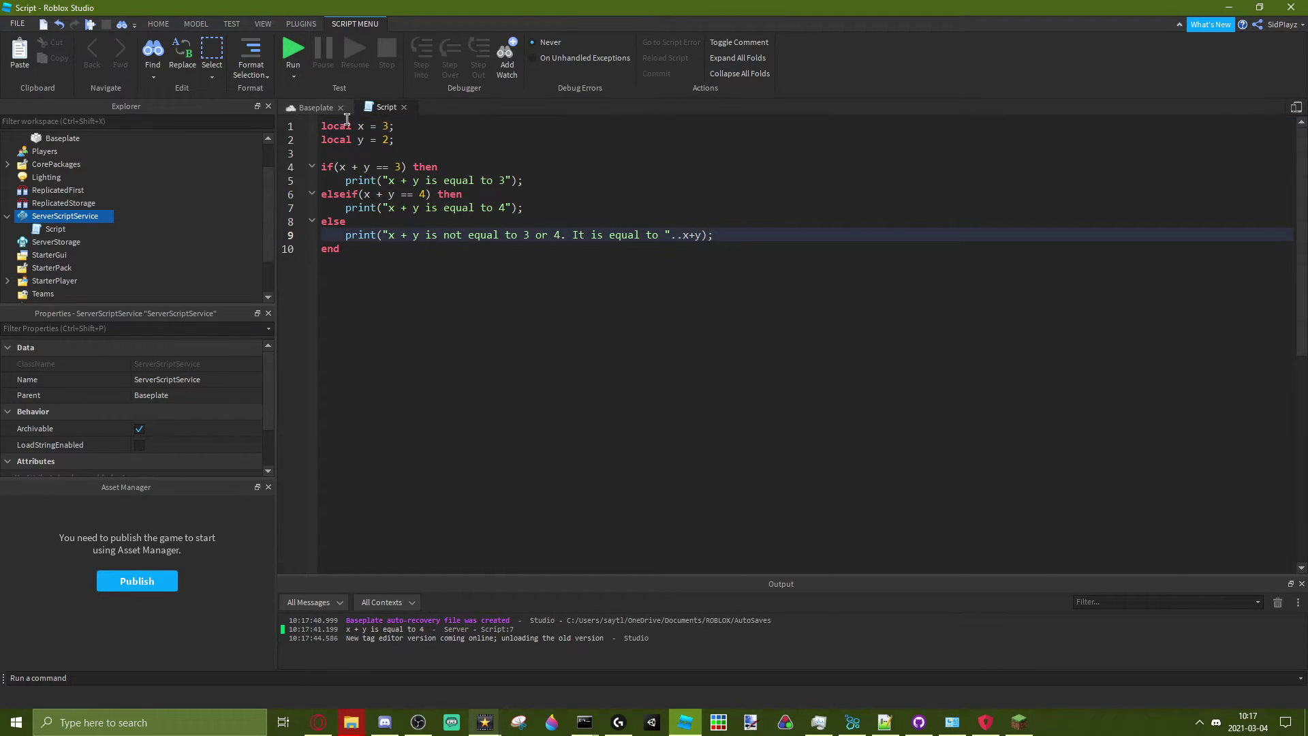
pyautogui.moveTo(407, 146); pyautogui.dragTo(320, 127)
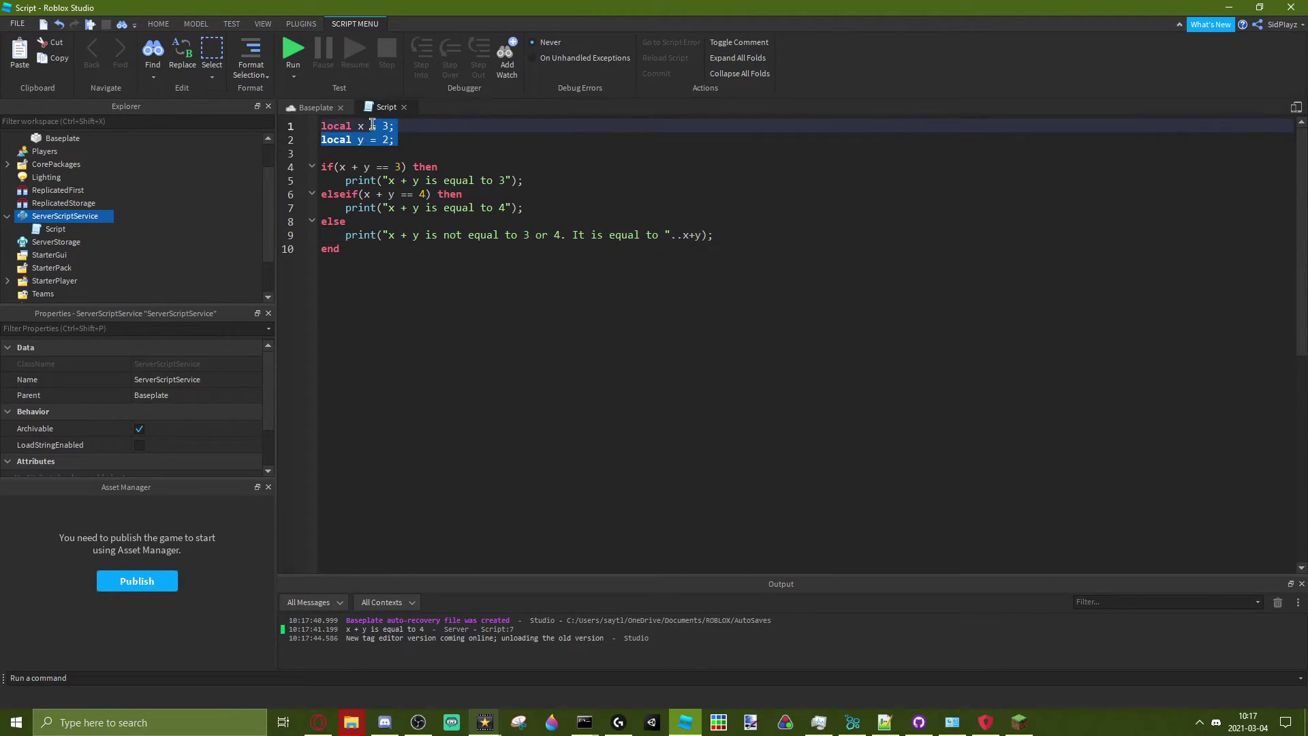
pyautogui.click(293, 48)
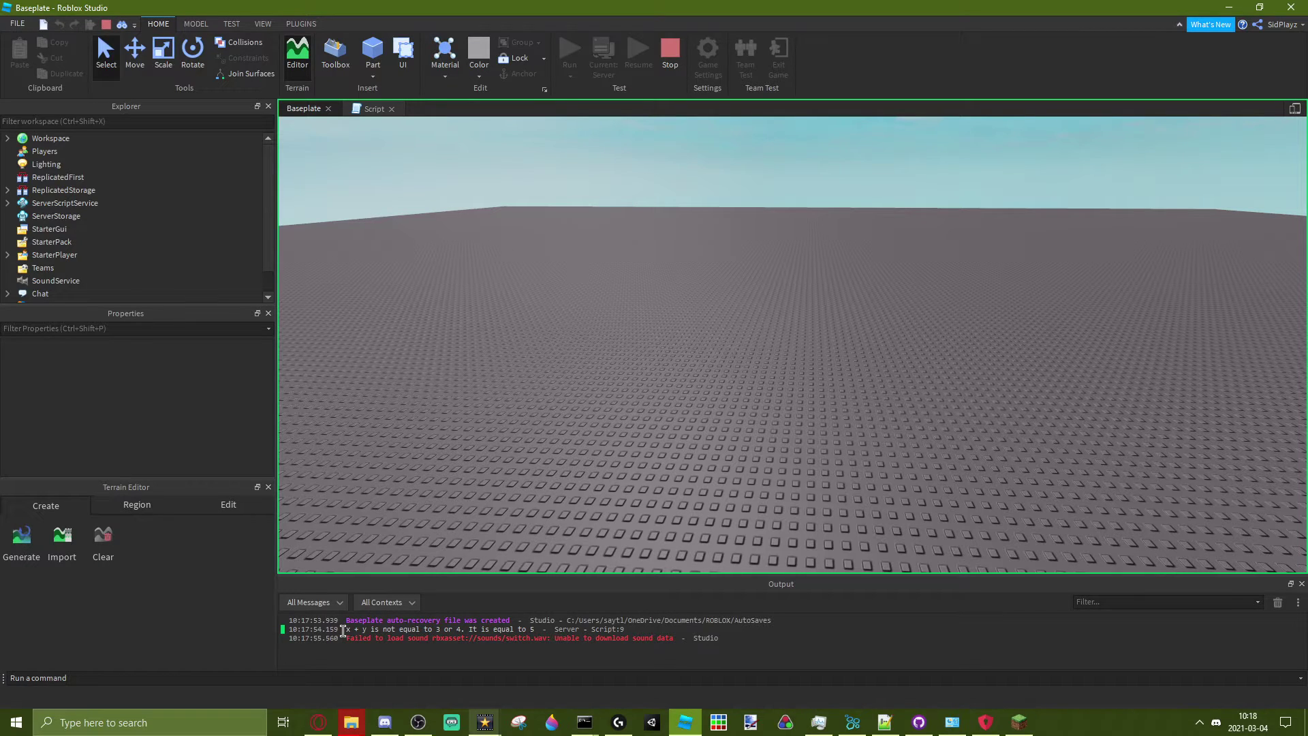
pyautogui.click(372, 108)
pyautogui.click(503, 150)
pyautogui.click(422, 51)
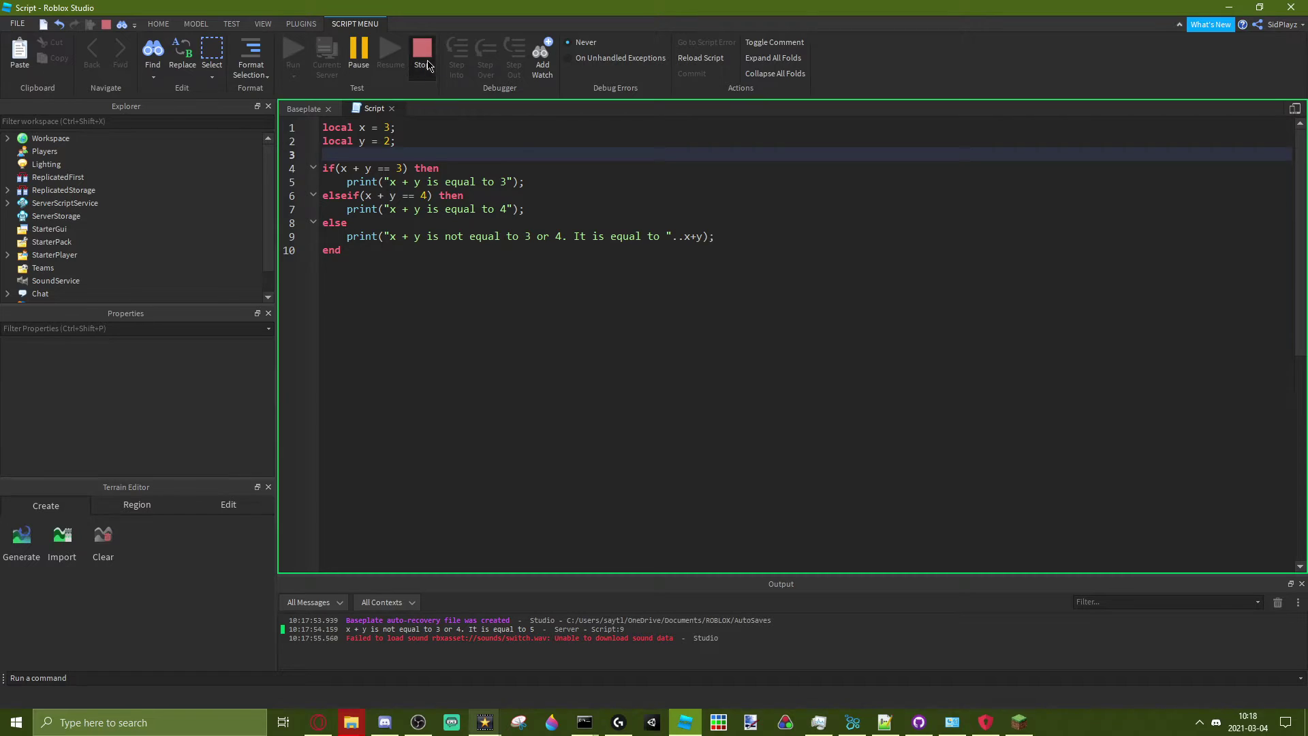
pyautogui.click(527, 263)
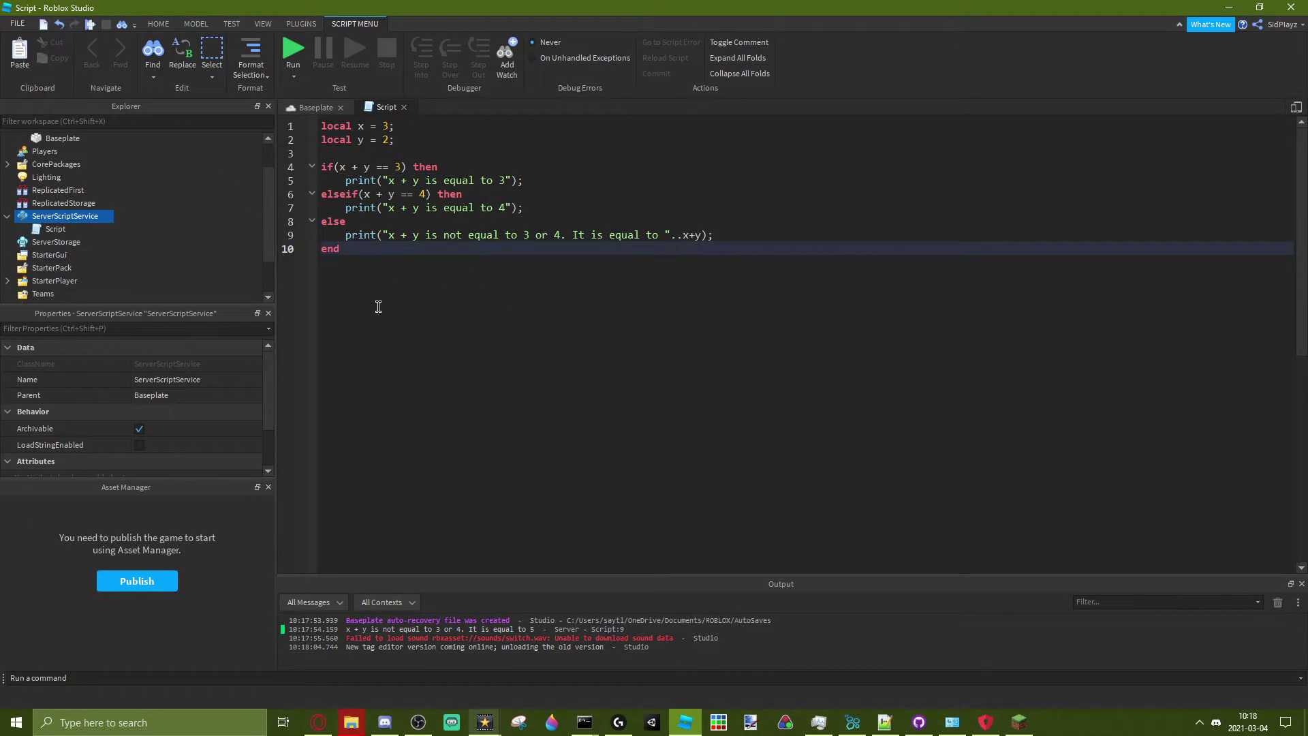
# - Delete the if/elseif/else block on lines 4–10
pyautogui.moveTo(361, 267); pyautogui.dragTo(318, 166)
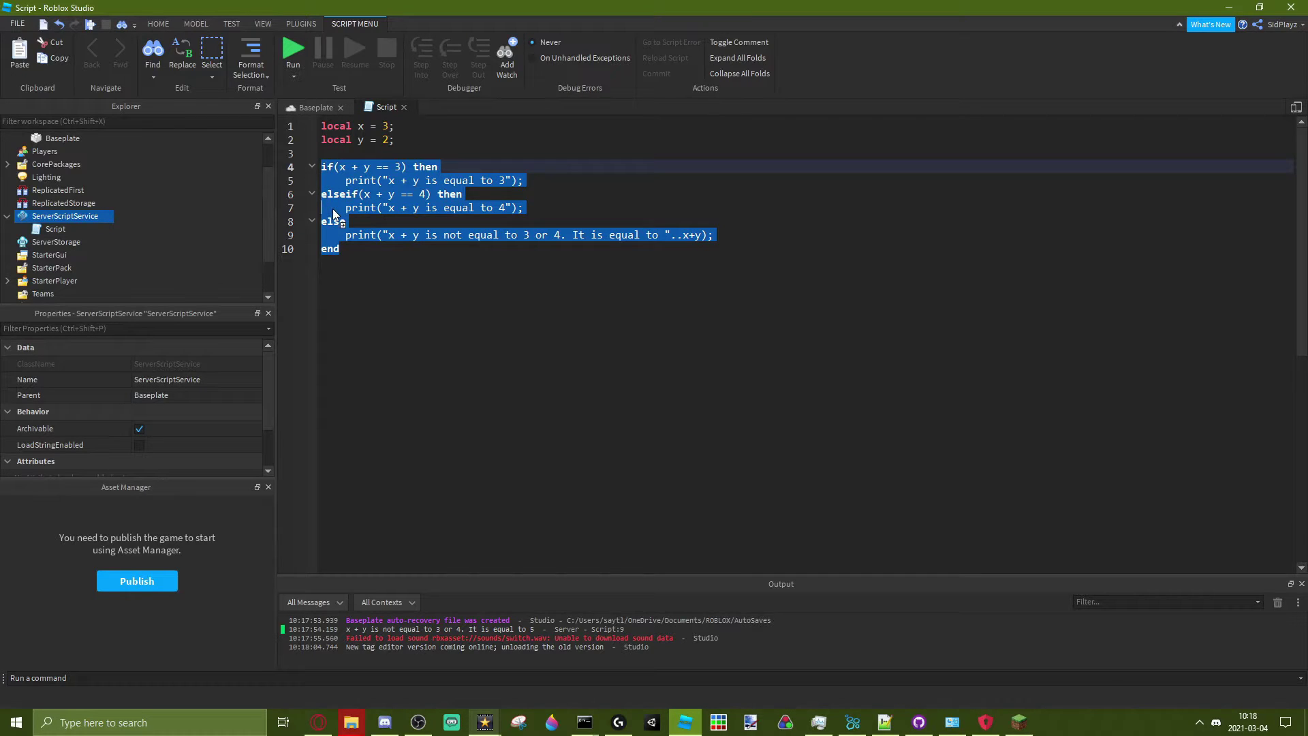
pyautogui.click(347, 207)
pyautogui.moveTo(340, 248); pyautogui.dragTo(323, 166)
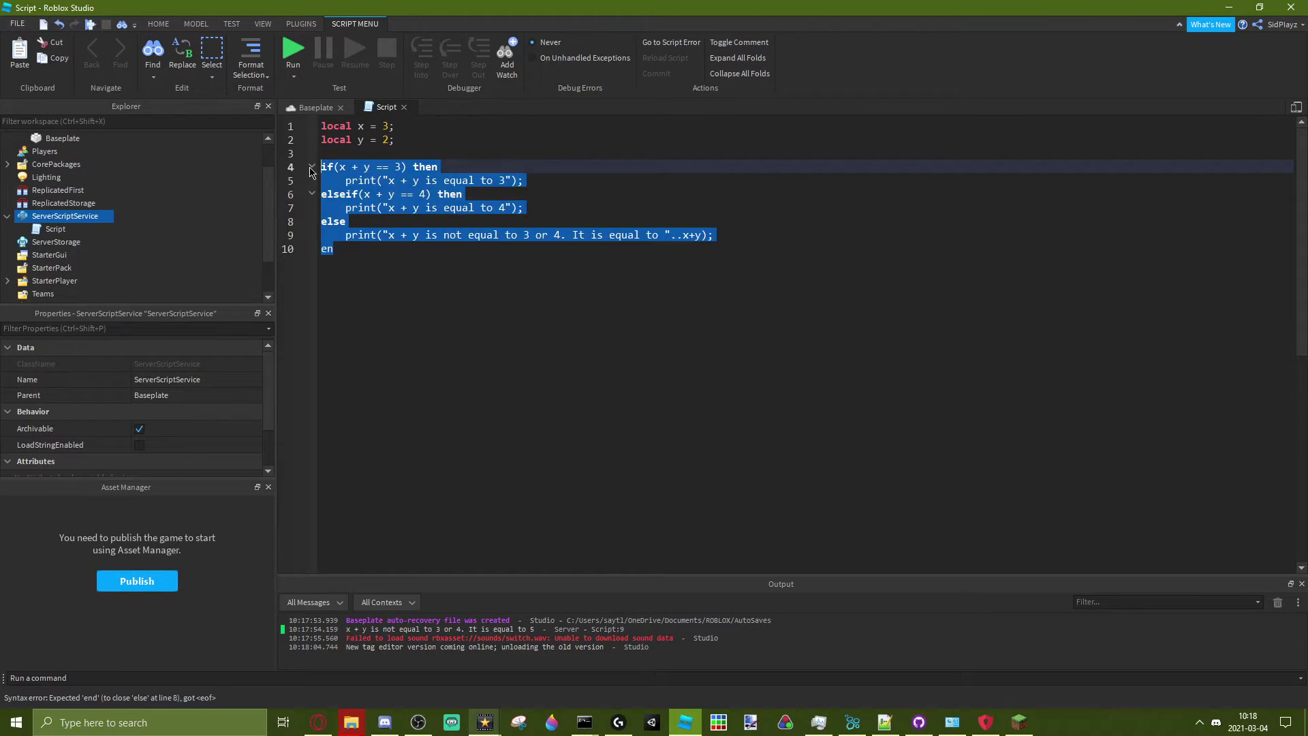
pyautogui.press('BackSpace')
pyautogui.write('wh')
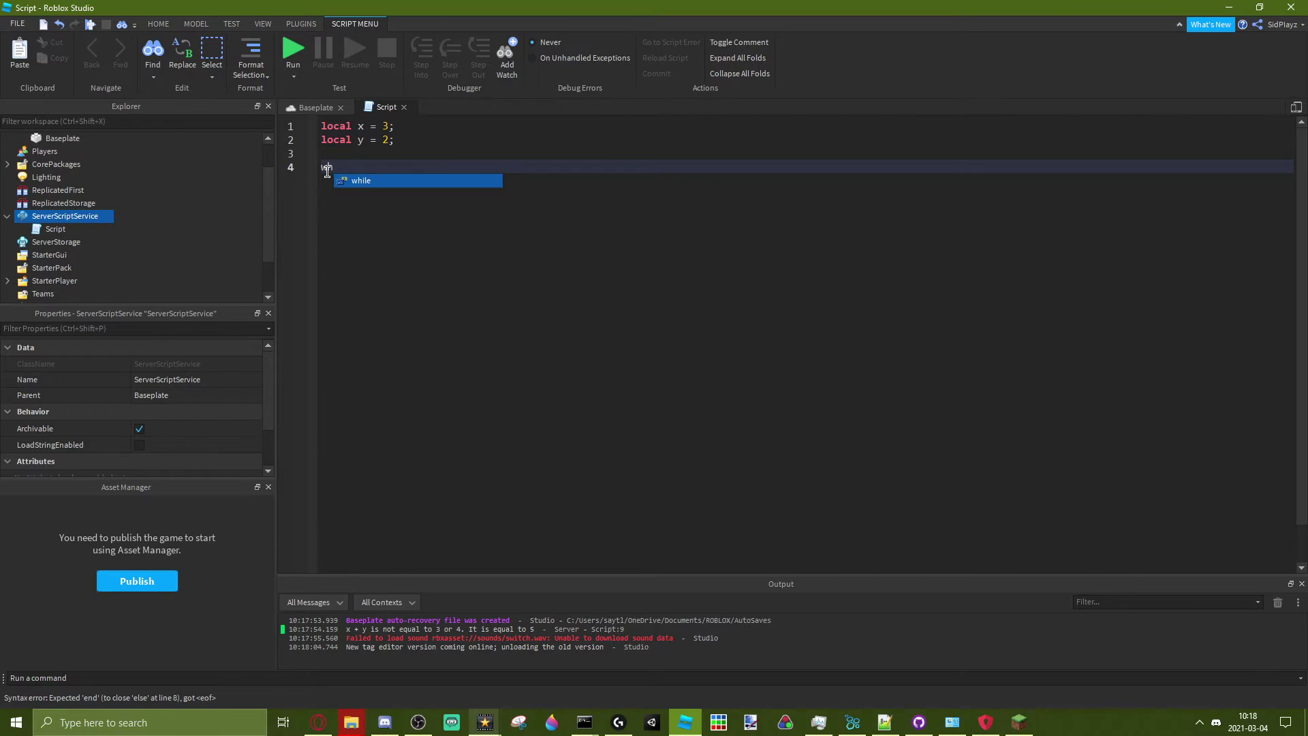
pyautogui.write('ile(t')
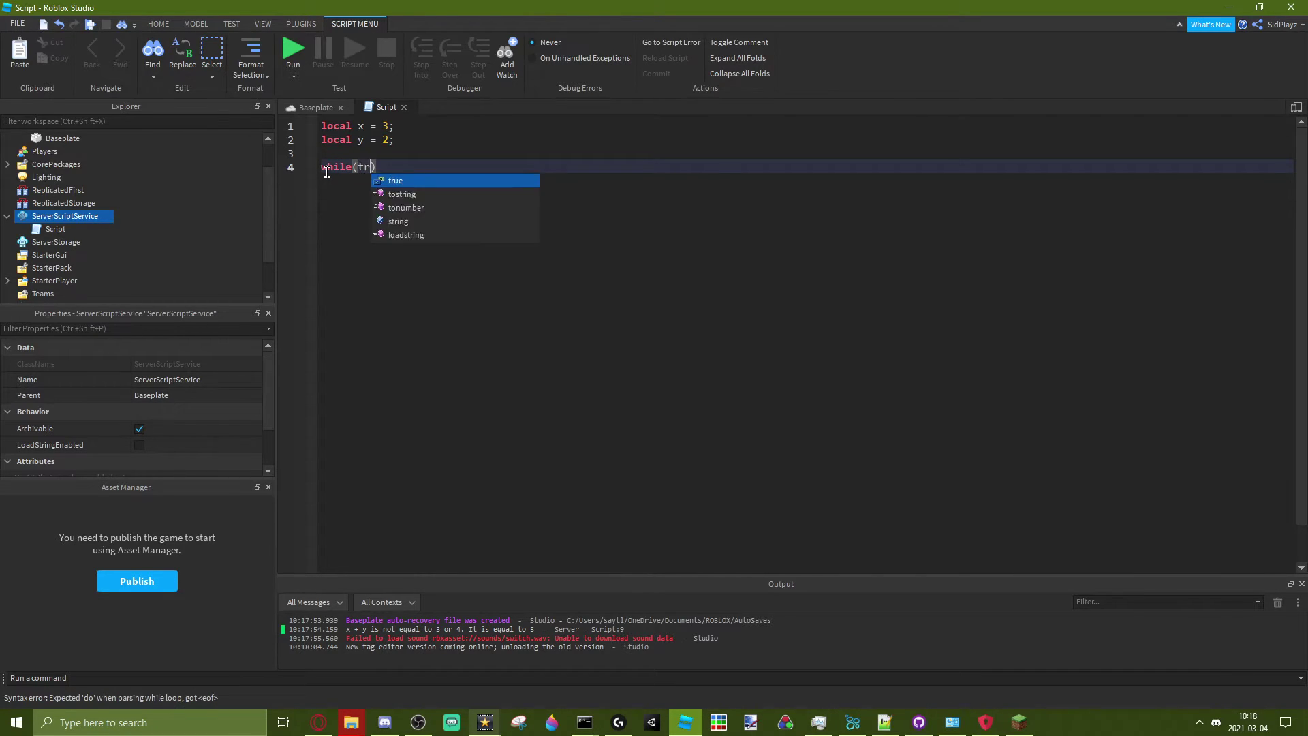
pyautogui.write('rue)')
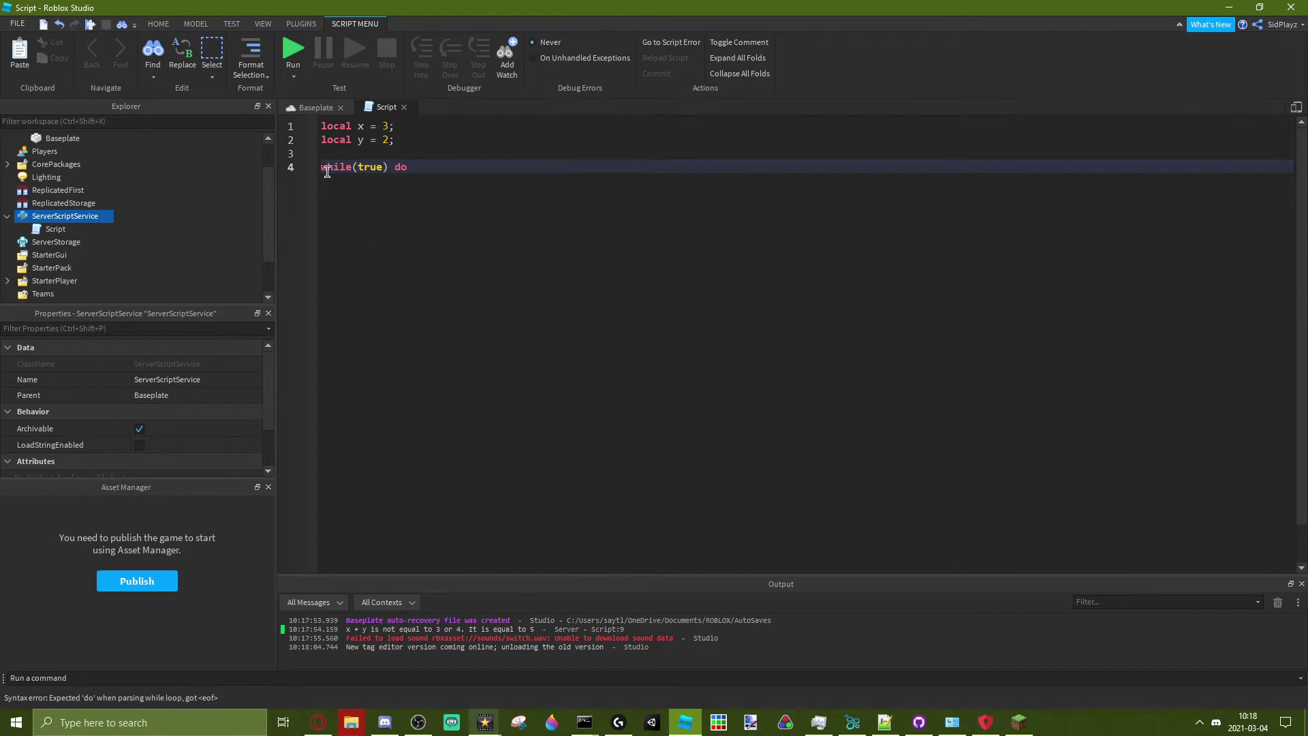
# - Write a while(true) do loop containing print("hello"); and wait(1);
pyautogui.press('Return')
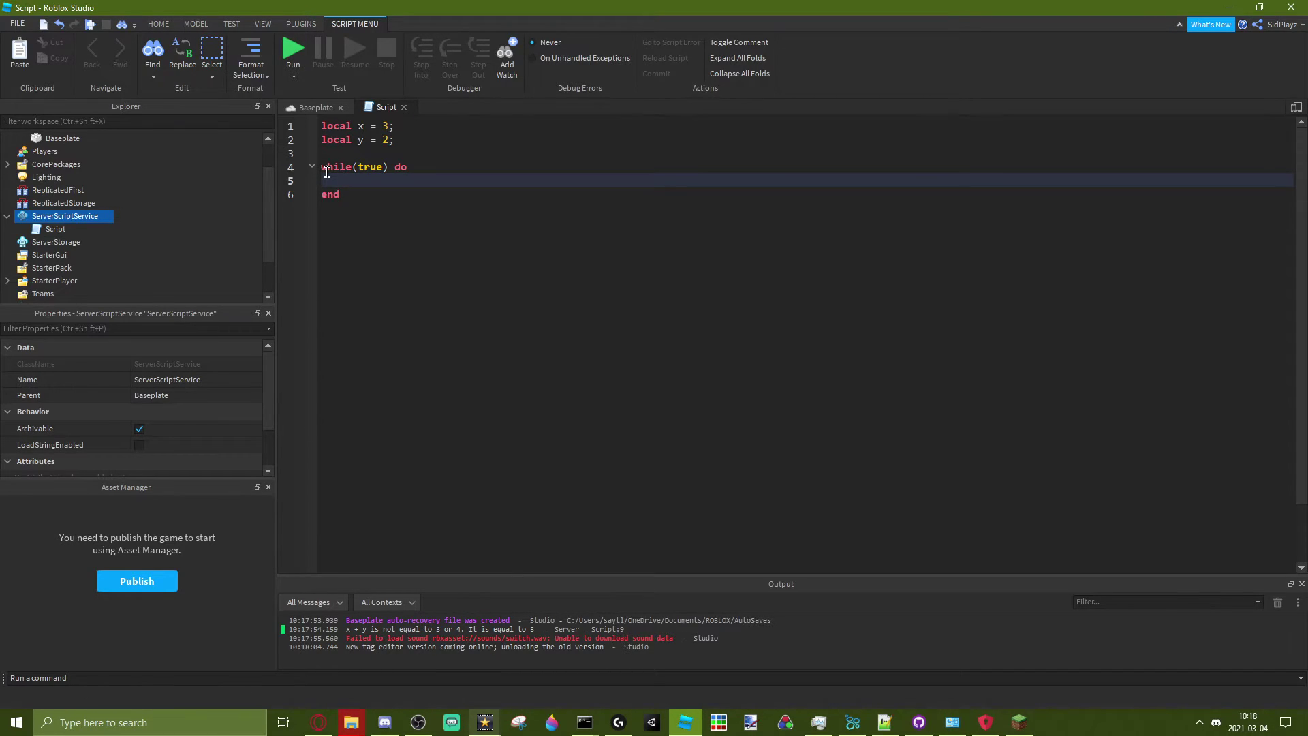
pyautogui.write('print')
pyautogui.write('("h')
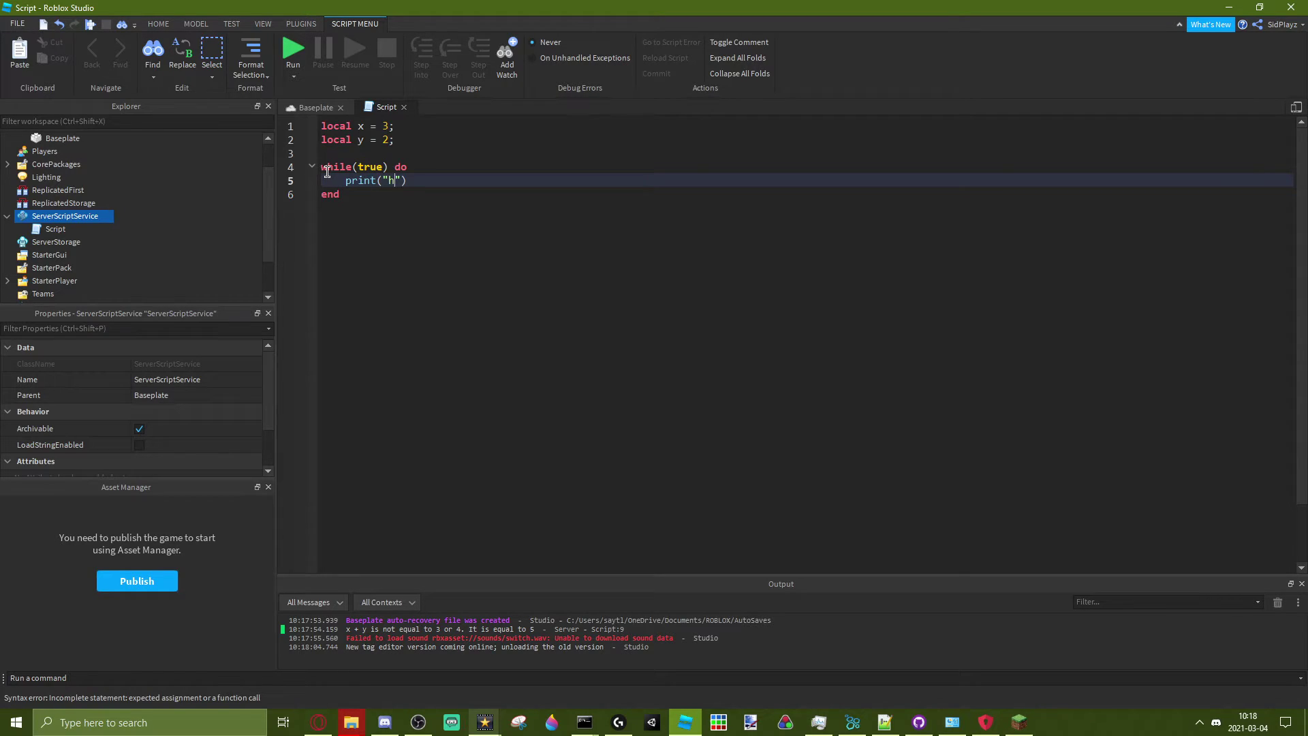
pyautogui.write('ello')
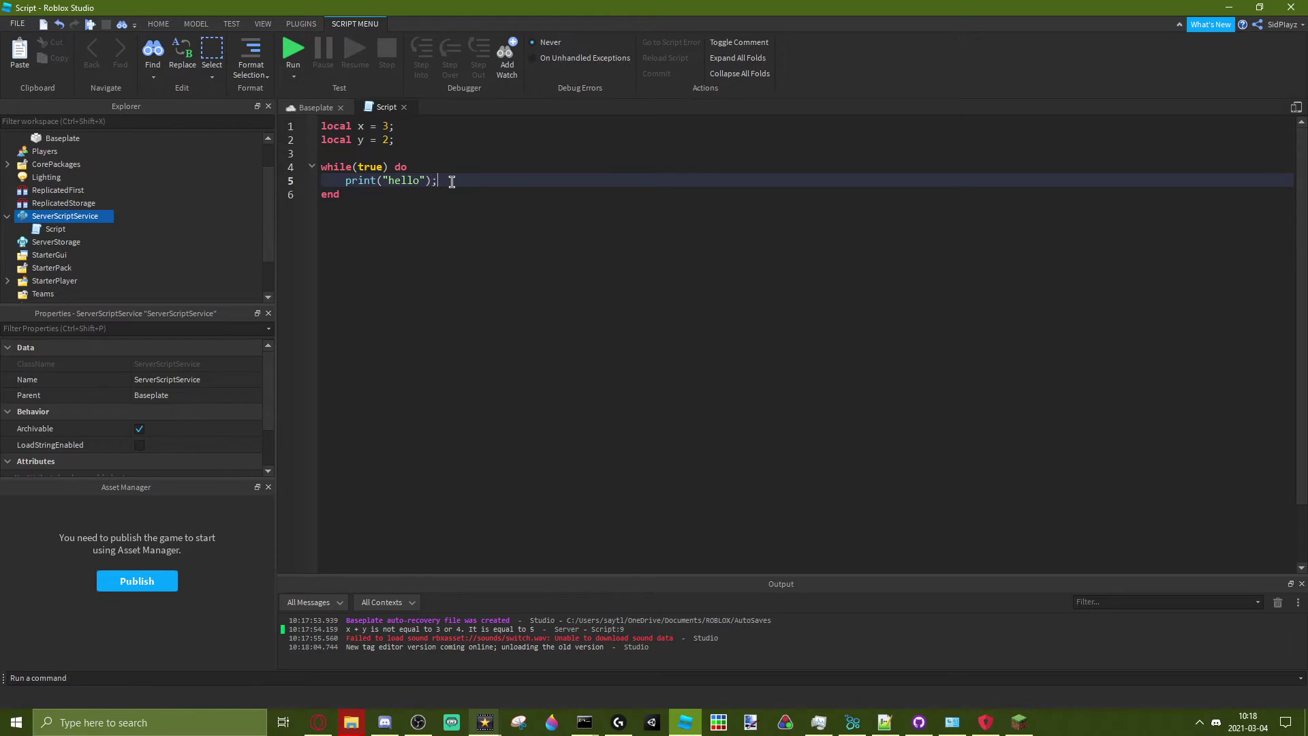
pyautogui.press('Return')
pyautogui.write('wi')
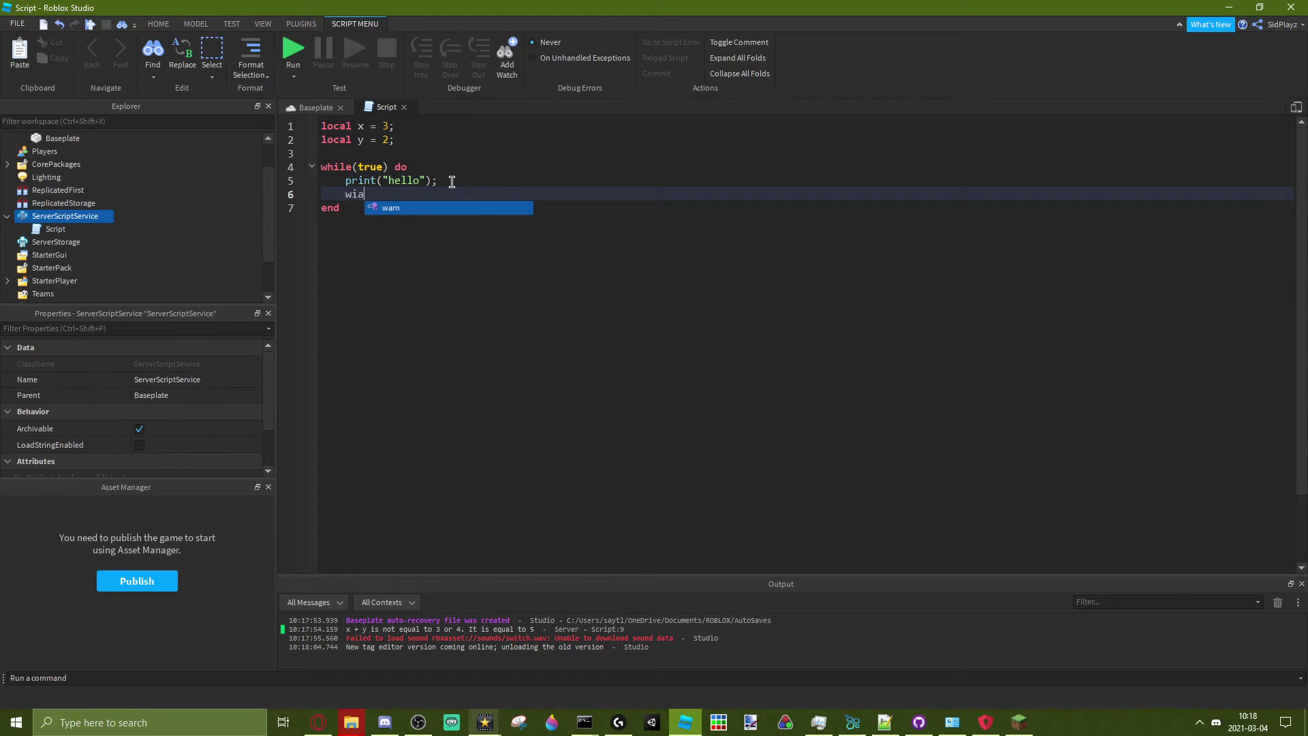
pyautogui.write('a')
pyautogui.press('BackSpace')
pyautogui.press('BackSpace')
pyautogui.write('a')
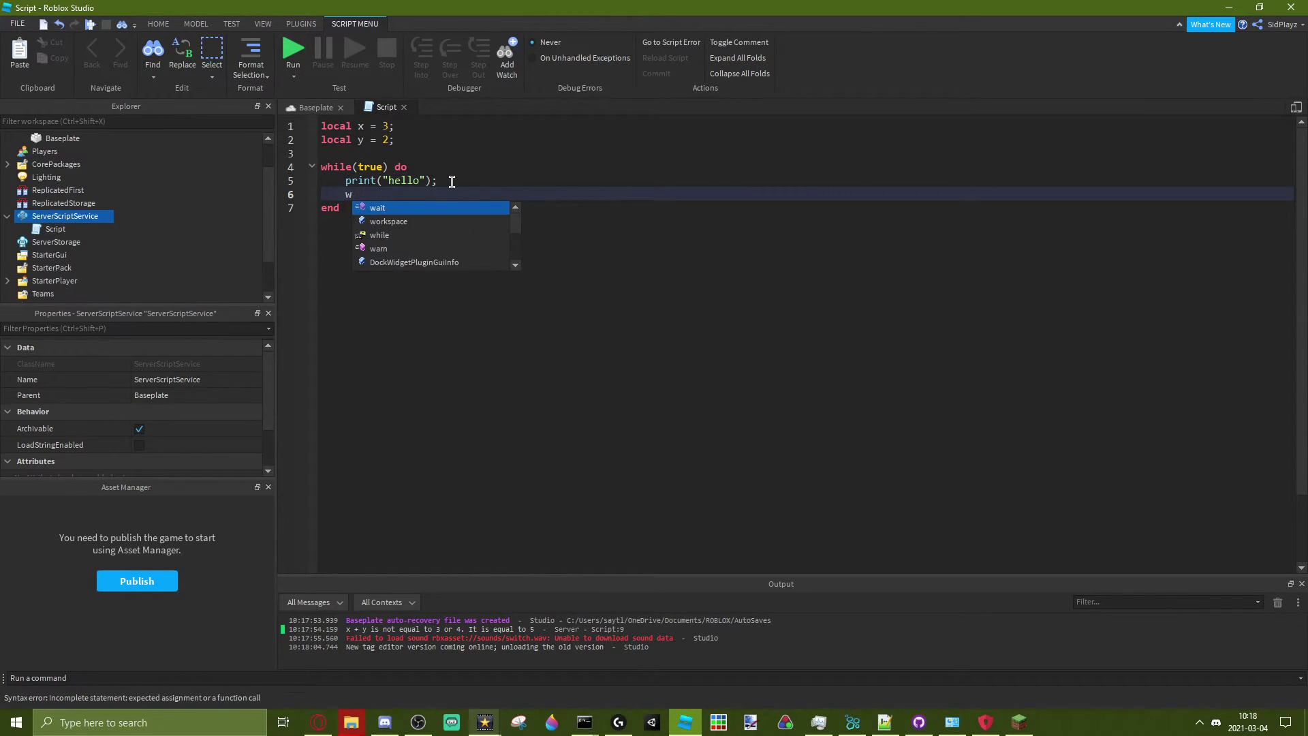
pyautogui.write('it(')
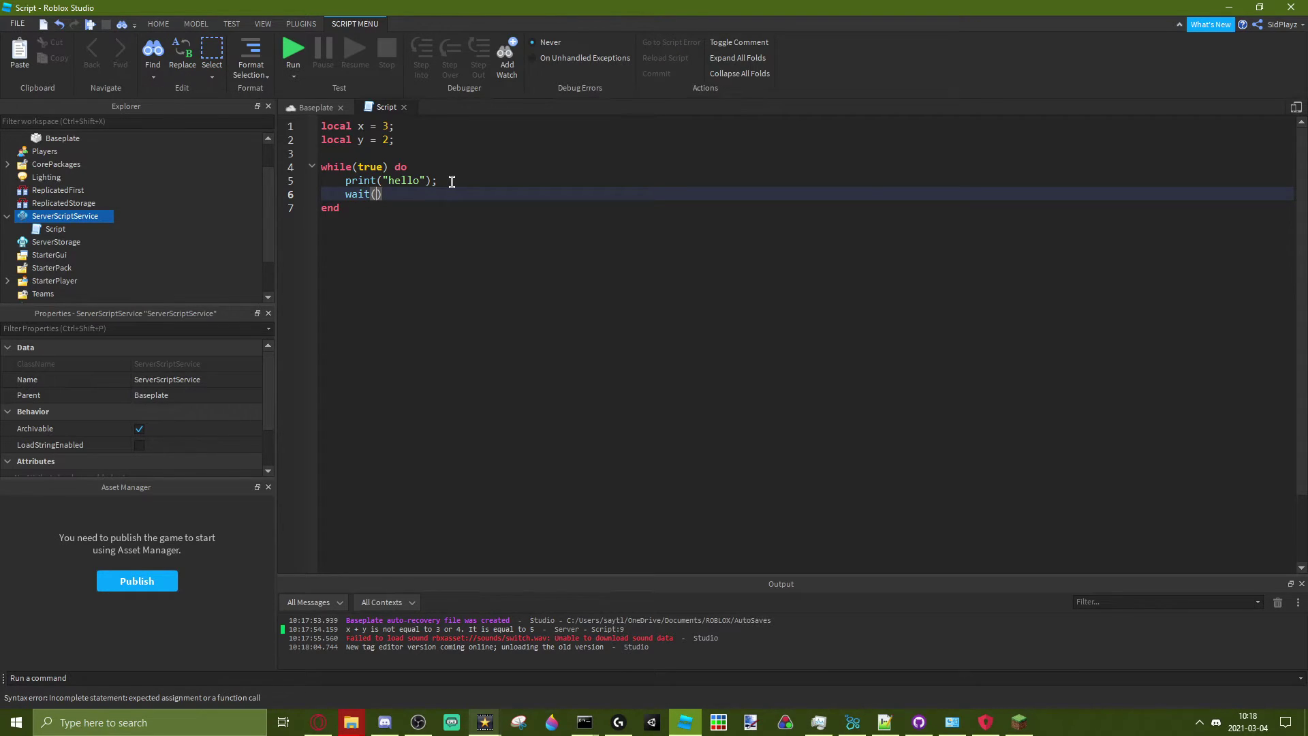
pyautogui.write('1')
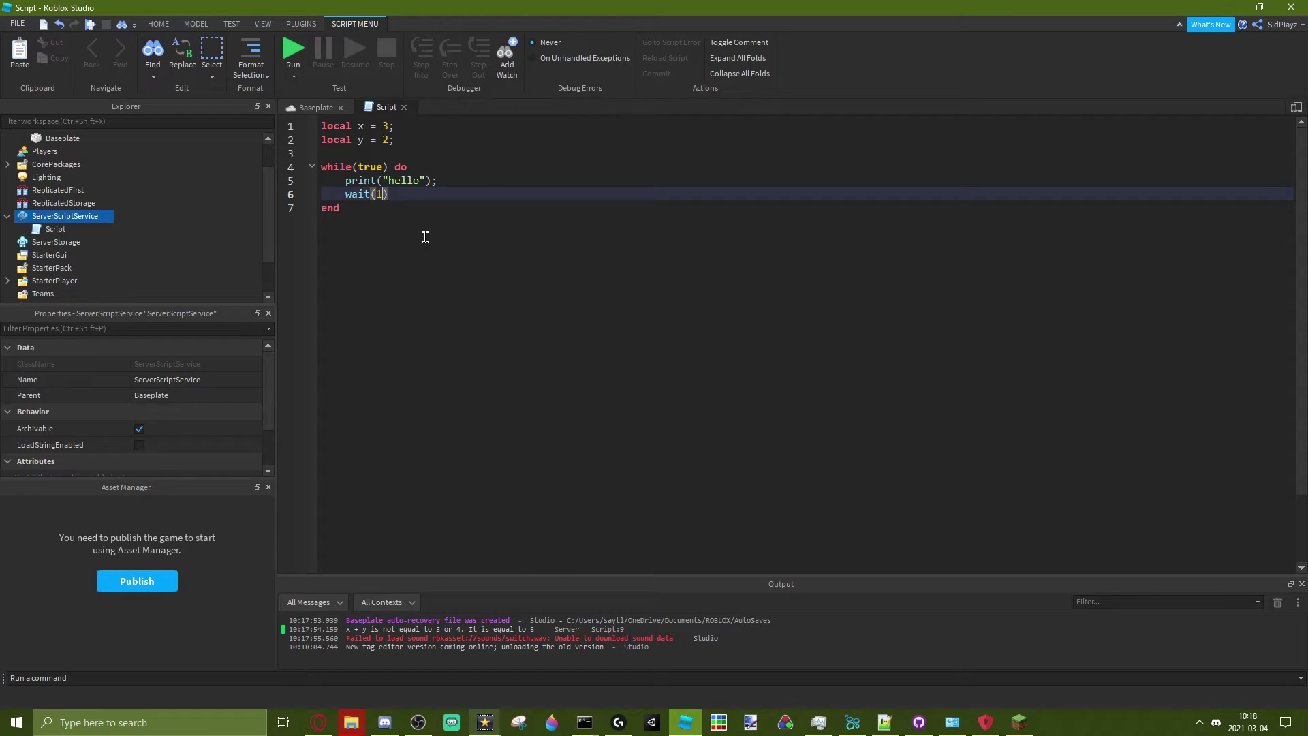
pyautogui.press('Right')
pyautogui.write(';')
# - Test-run the while-true loop, expand the 'hello (x4)' output entry, then stop and return to the code
pyautogui.click(293, 51)
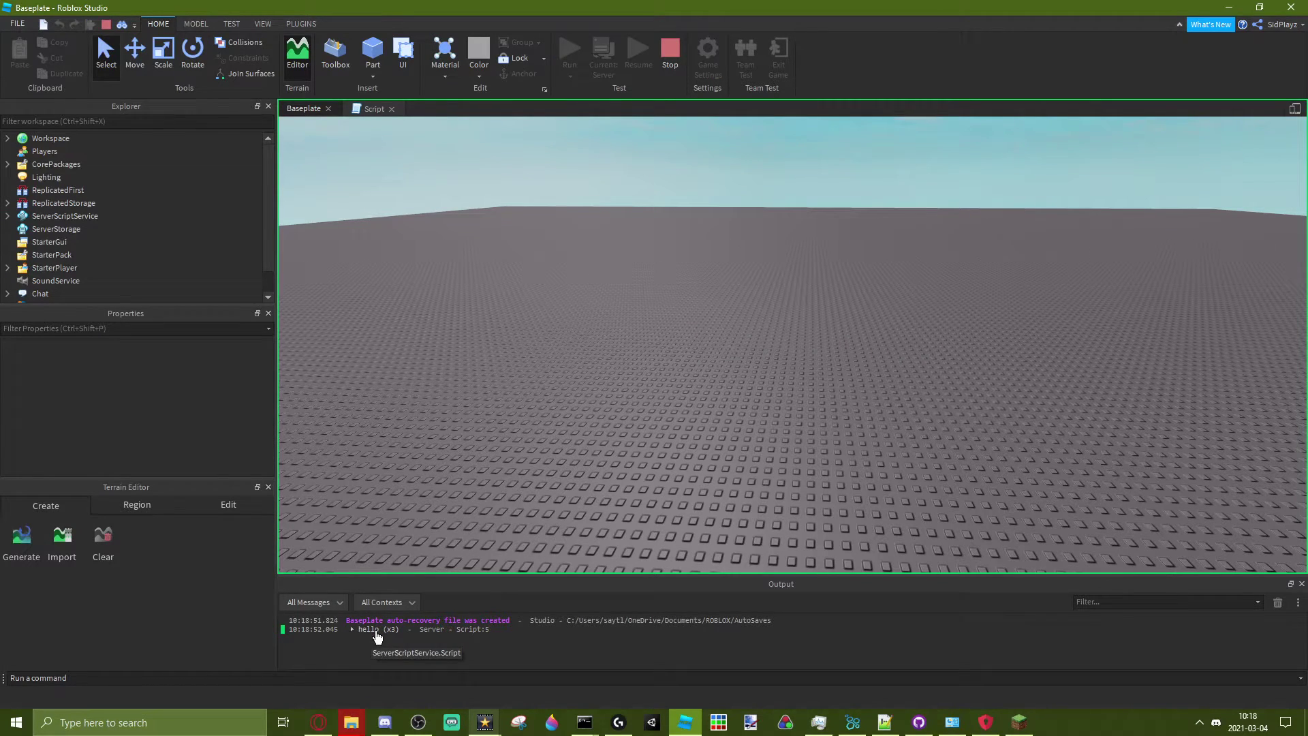
pyautogui.click(352, 629)
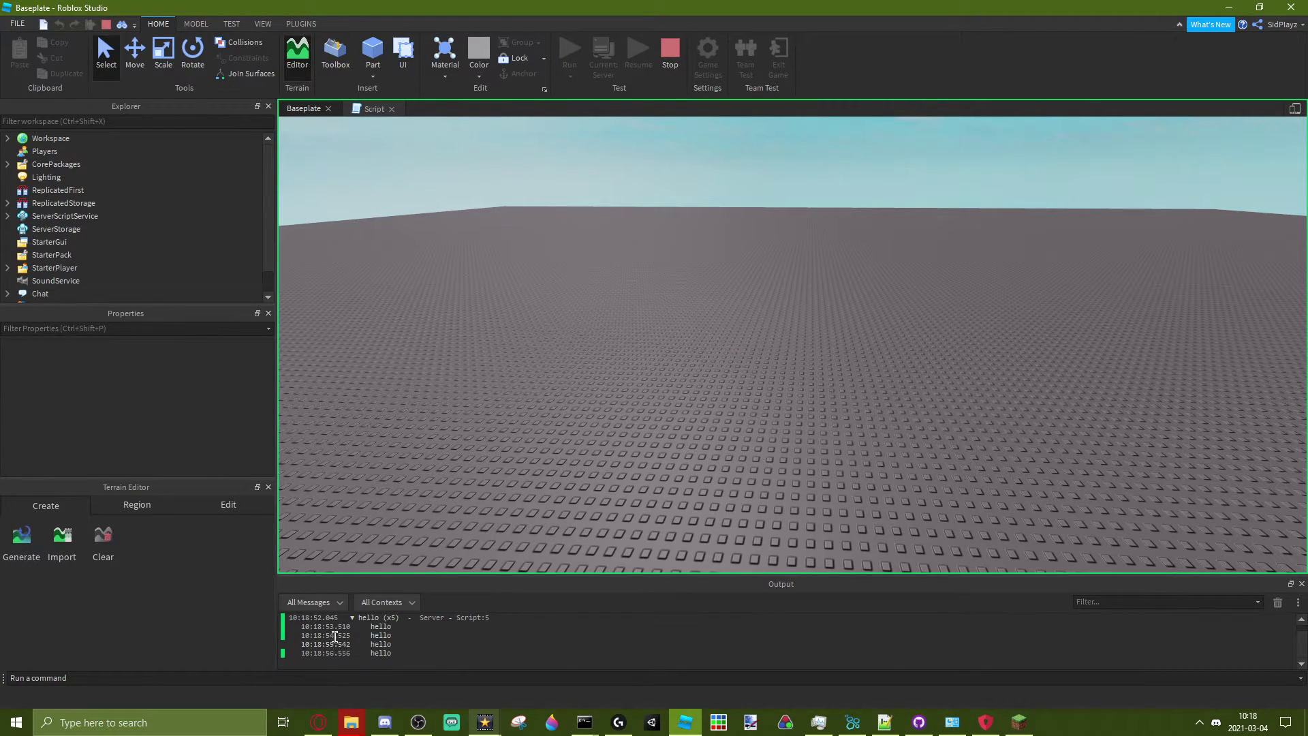
pyautogui.click(670, 51)
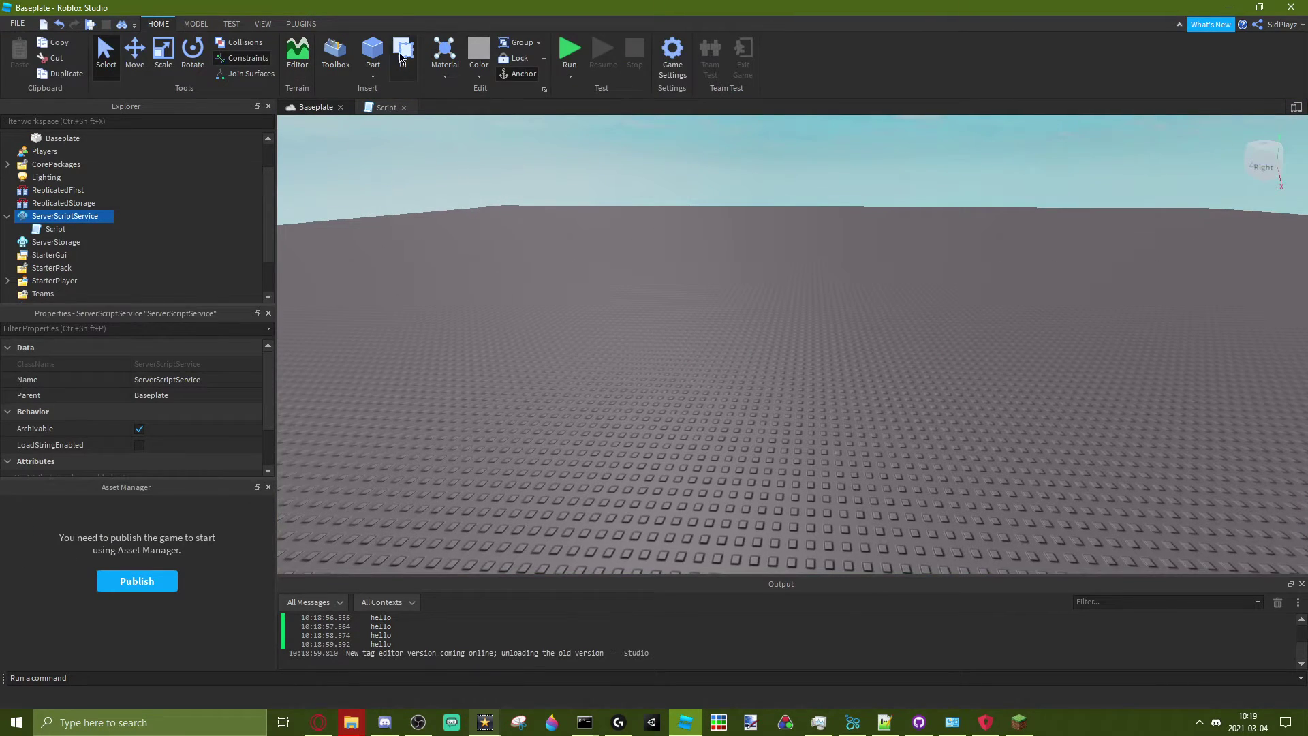
pyautogui.click(385, 108)
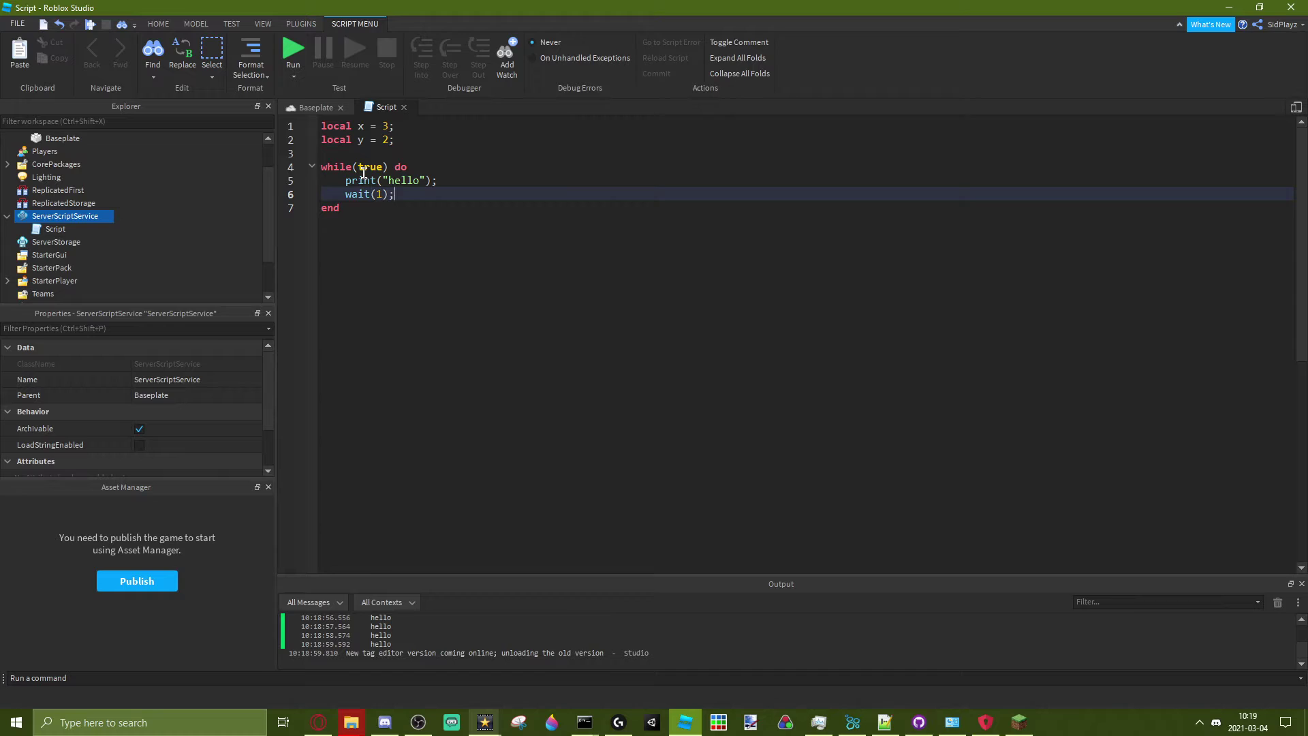
# - Replace true with x + y == 5 and 'hello' with 'x + y is equal to 5', then run
pyautogui.click(363, 170)
pyautogui.doubleClick(370, 167)
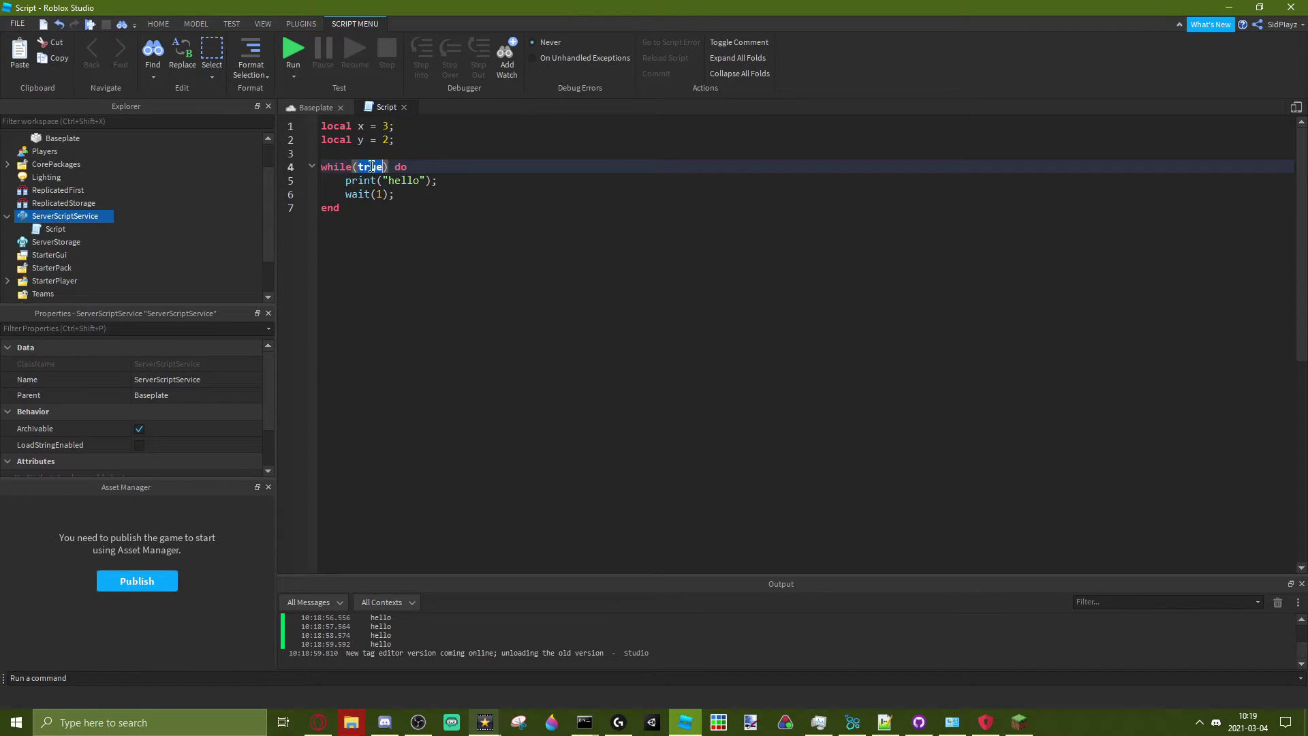
pyautogui.press('BackSpace')
pyautogui.write('x +')
pyautogui.write(' y == ')
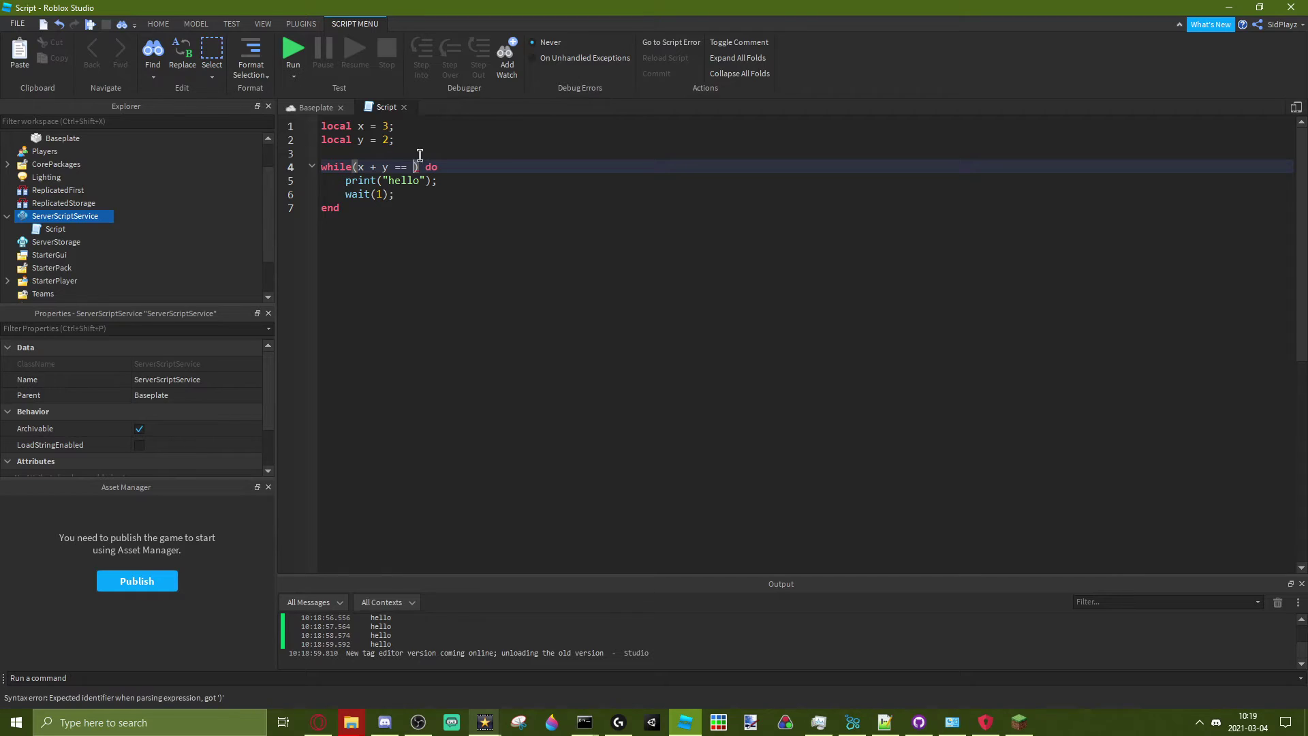
pyautogui.write('5')
pyautogui.doubleClick(411, 181)
pyautogui.write('x + ')
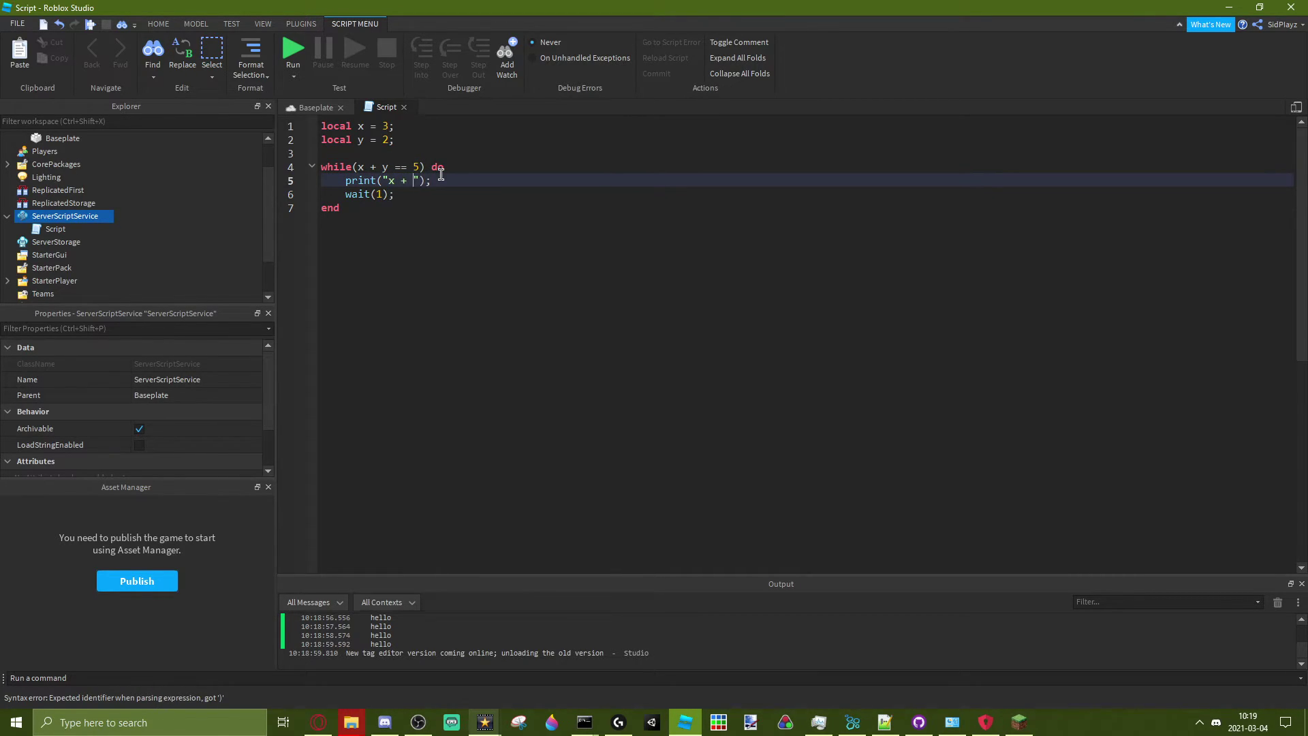
pyautogui.write('y is e')
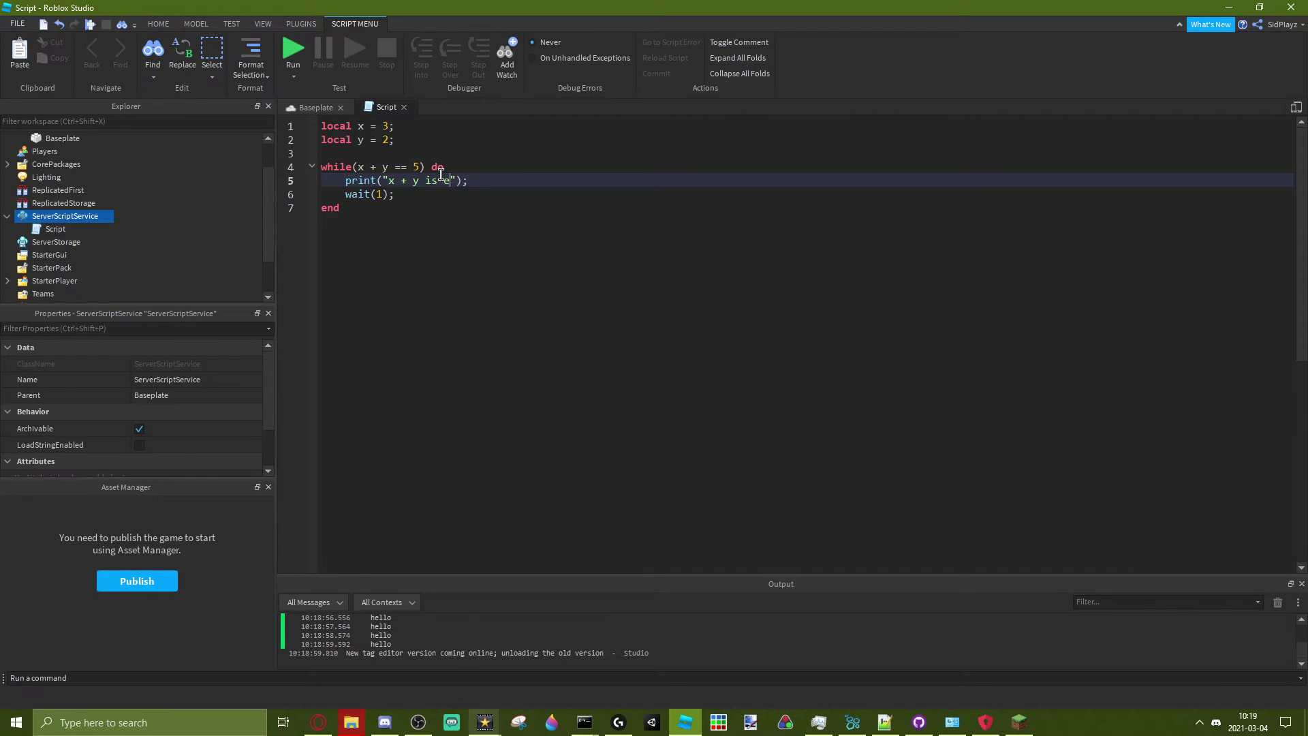
pyautogui.write('qual to 5')
pyautogui.click(302, 51)
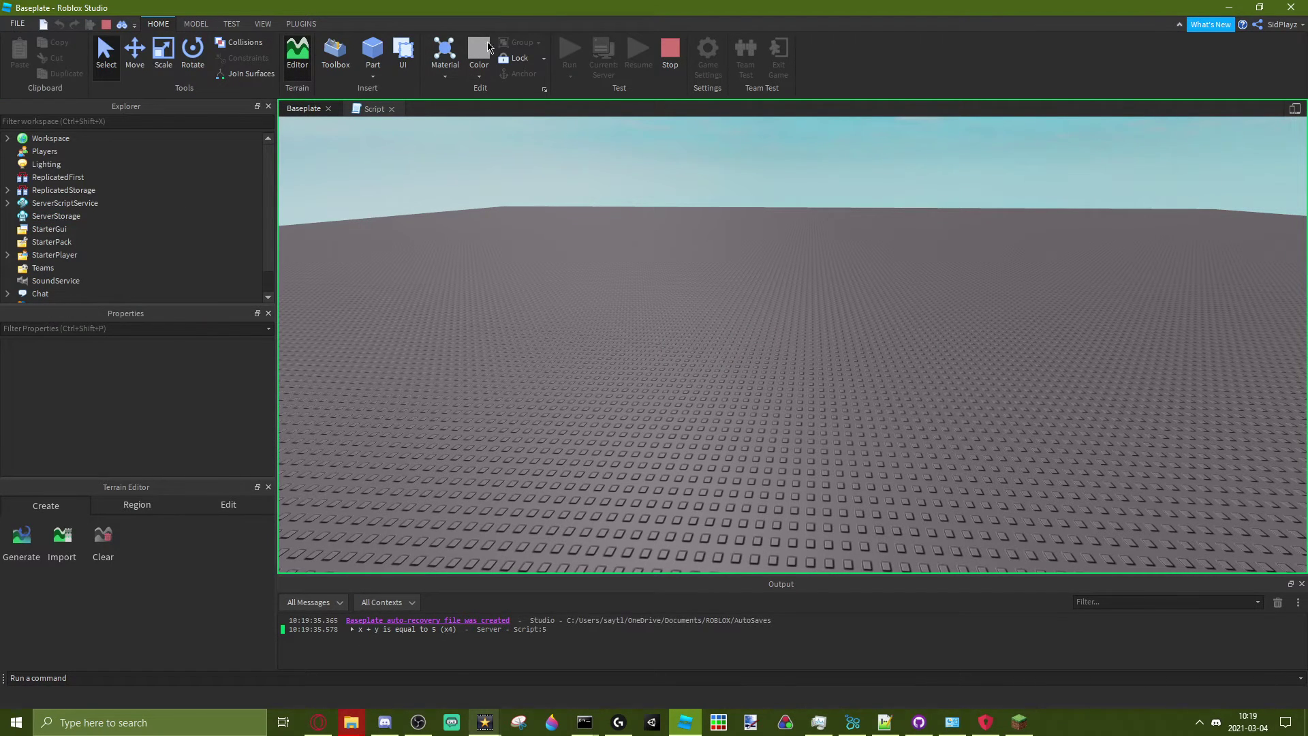
# - Stop the run, change y to 3, and run the script again
pyautogui.click(669, 51)
pyautogui.click(374, 109)
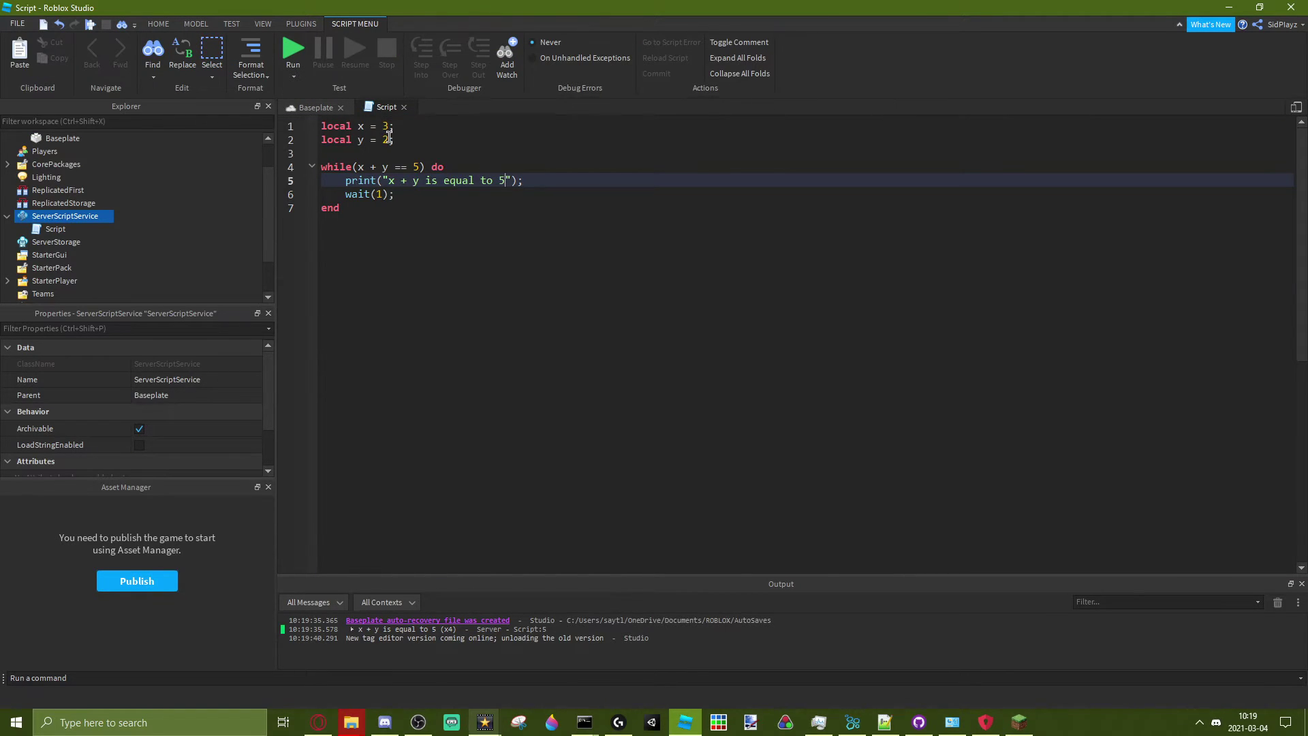
pyautogui.click(440, 139)
pyautogui.write('3')
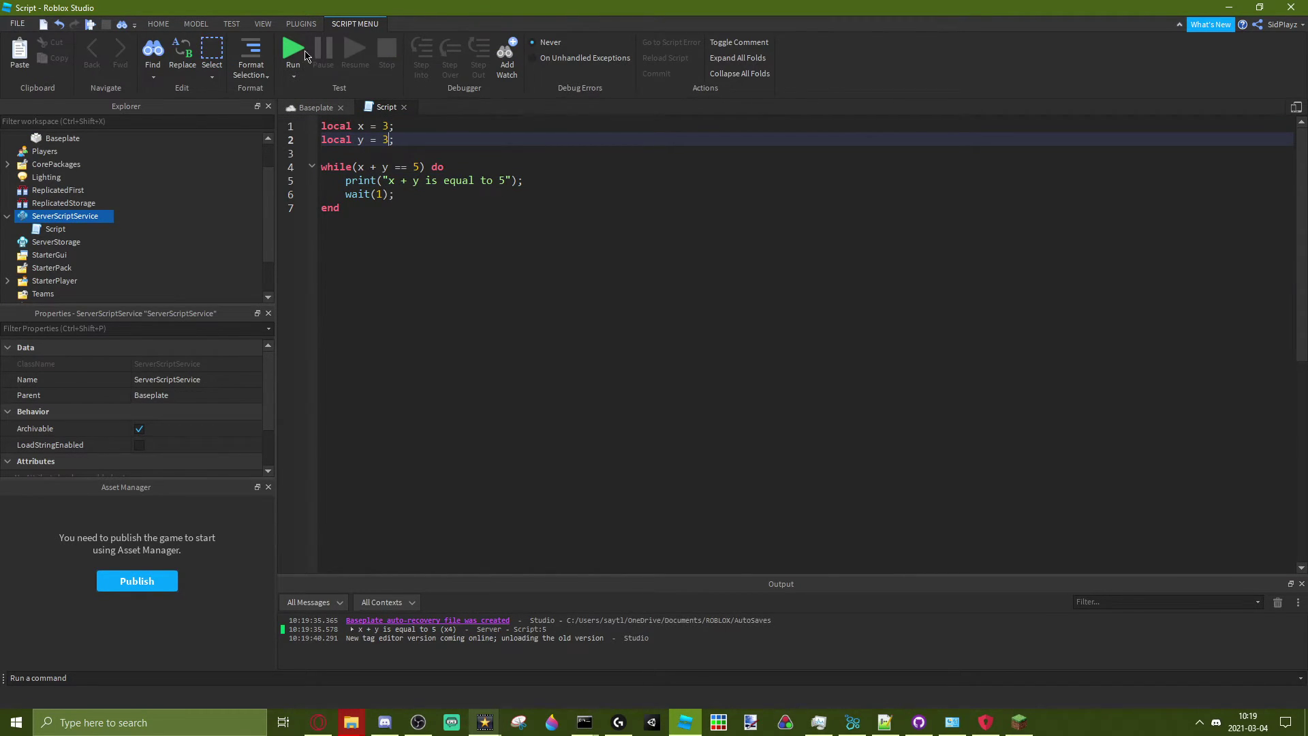
pyautogui.click(294, 51)
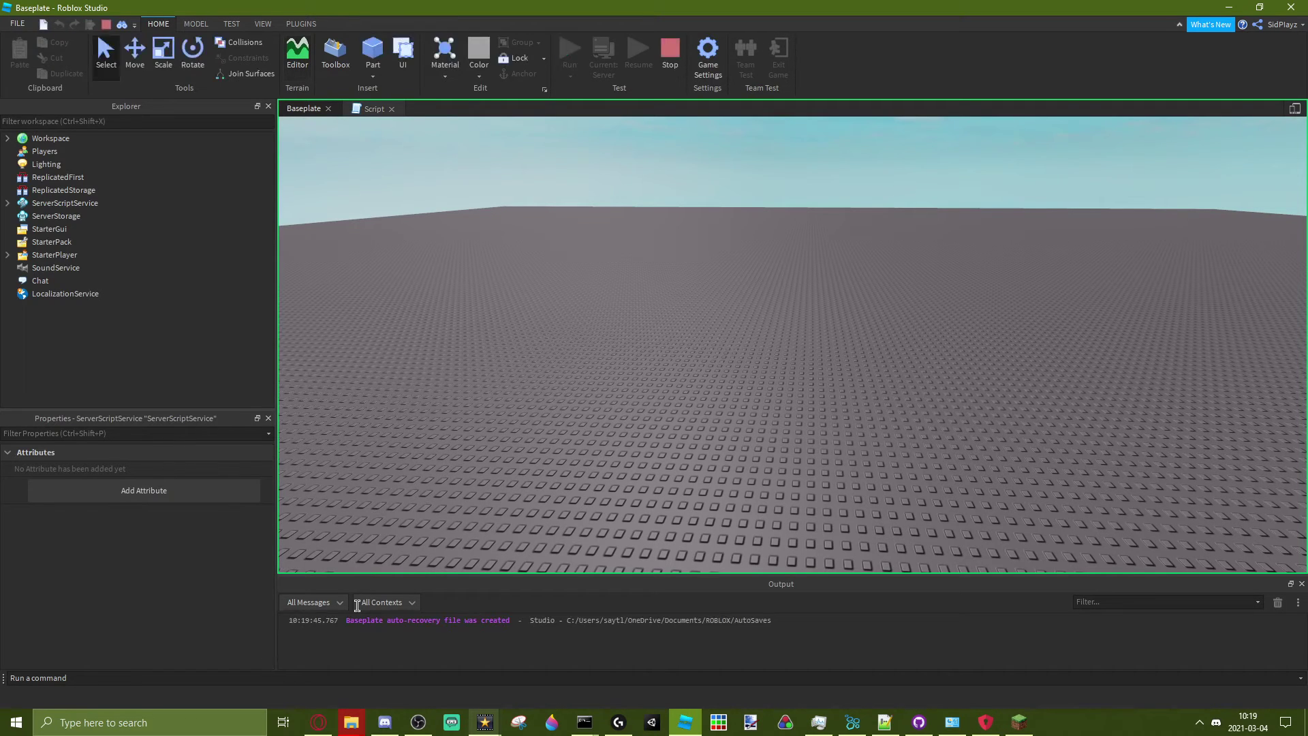
# - Stop the empty run and select the whole while loop for replacement
pyautogui.click(668, 55)
pyautogui.click(376, 108)
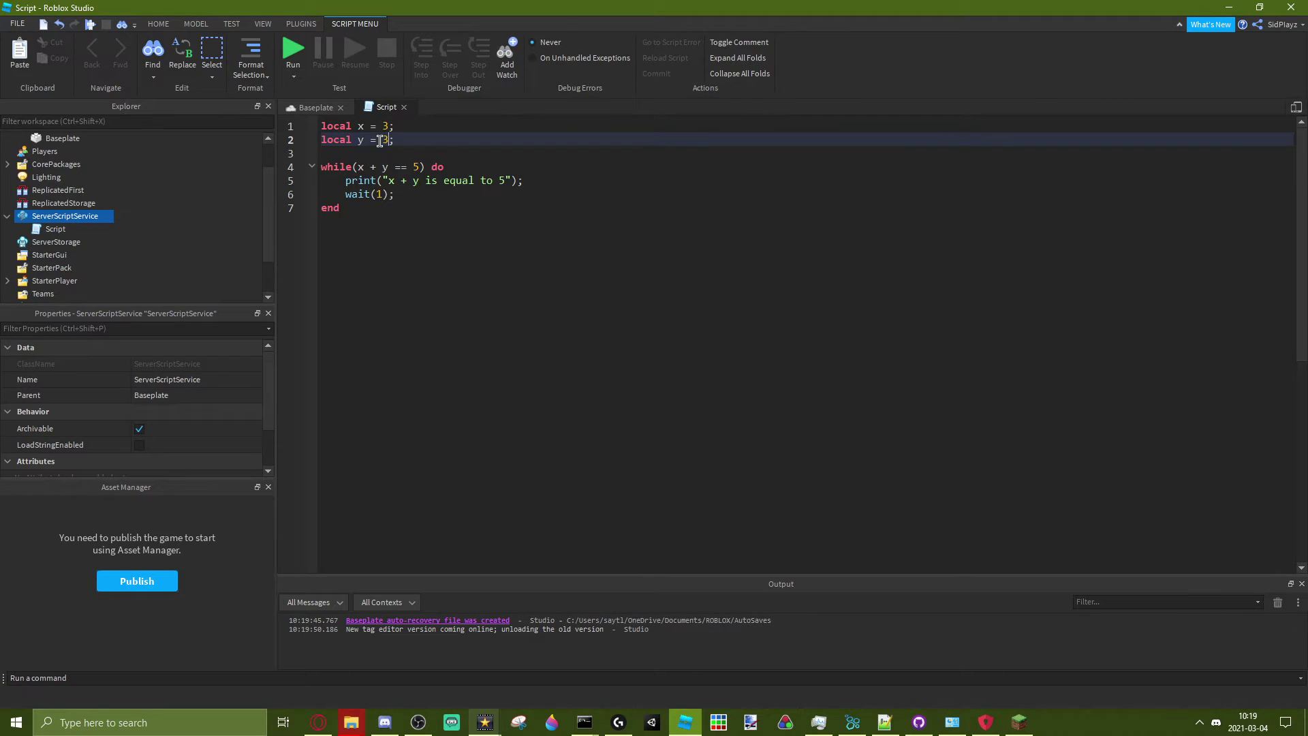
pyautogui.moveTo(365, 233); pyautogui.dragTo(316, 167)
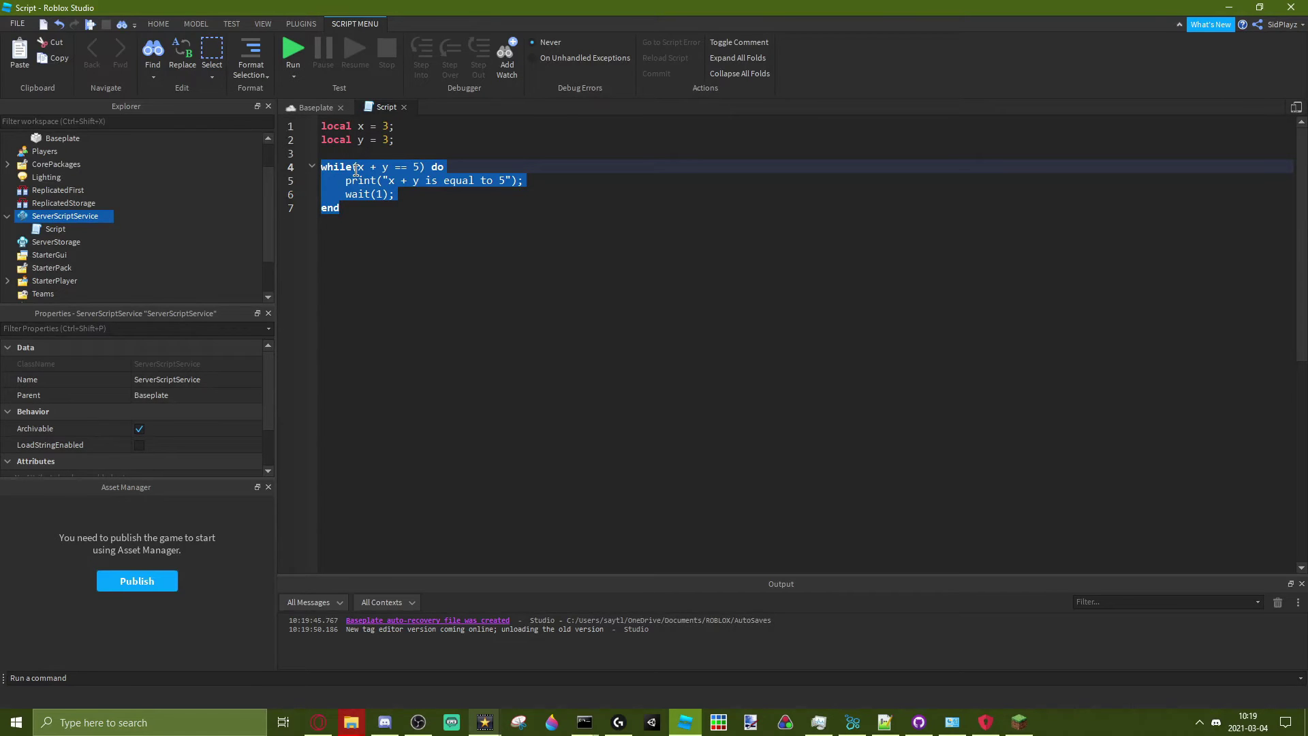
pyautogui.write('repeat')
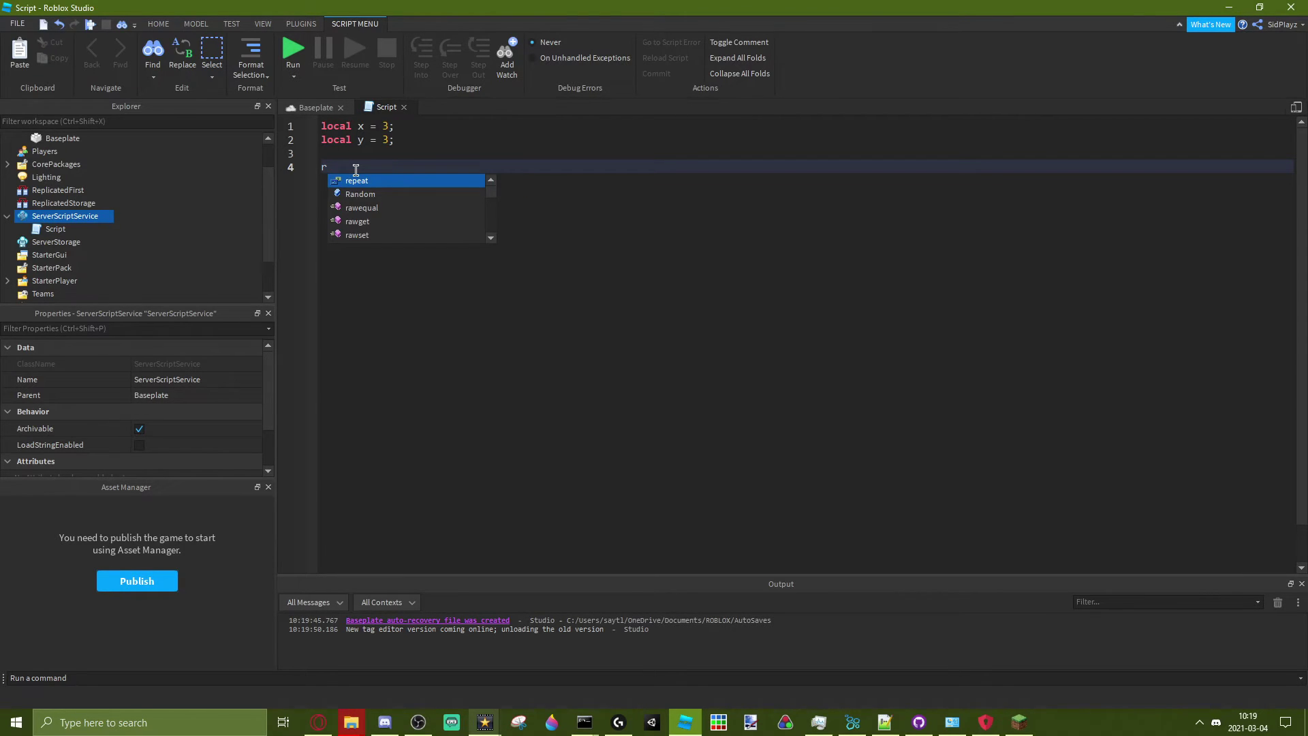
# - Write a repeat loop with print(x+y), wait(0.1) and until not x + y == 6
pyautogui.press('Return')
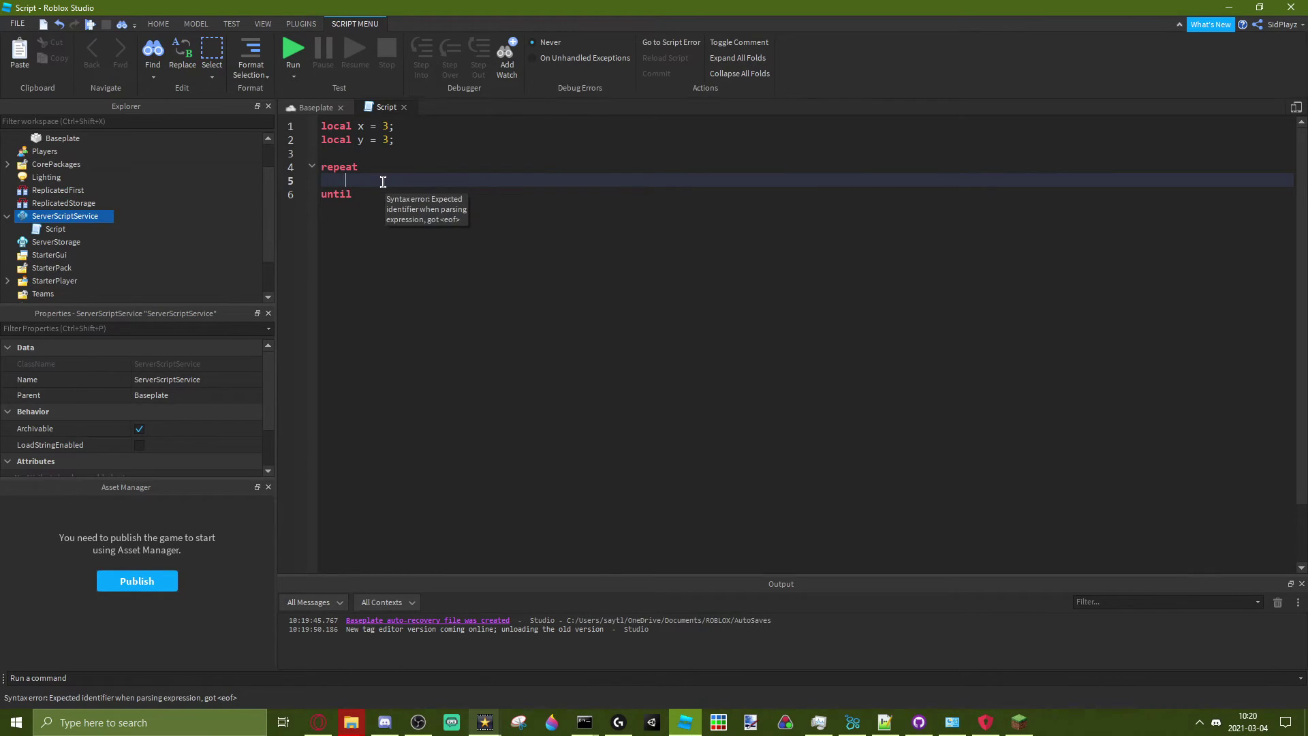
pyautogui.write('print(')
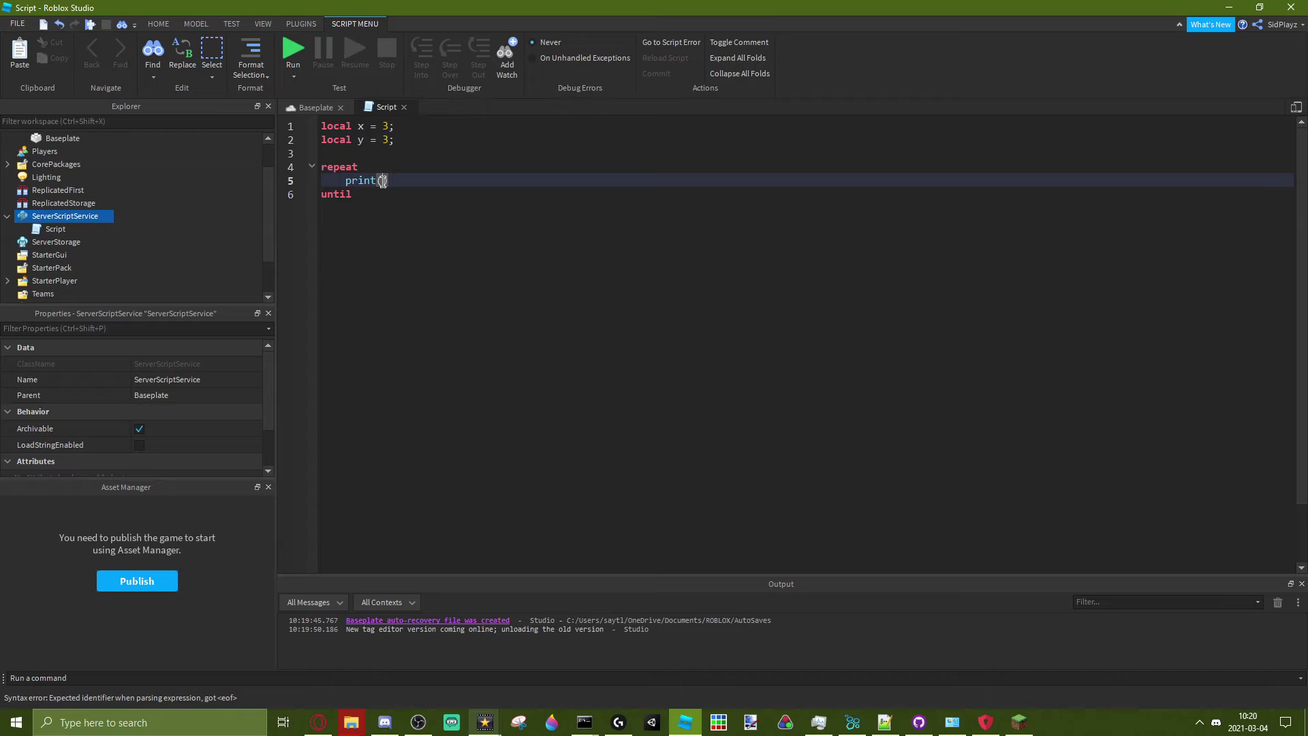
pyautogui.write('x+')
pyautogui.write('y)')
pyautogui.write(';')
pyautogui.press('Return')
pyautogui.write('wait')
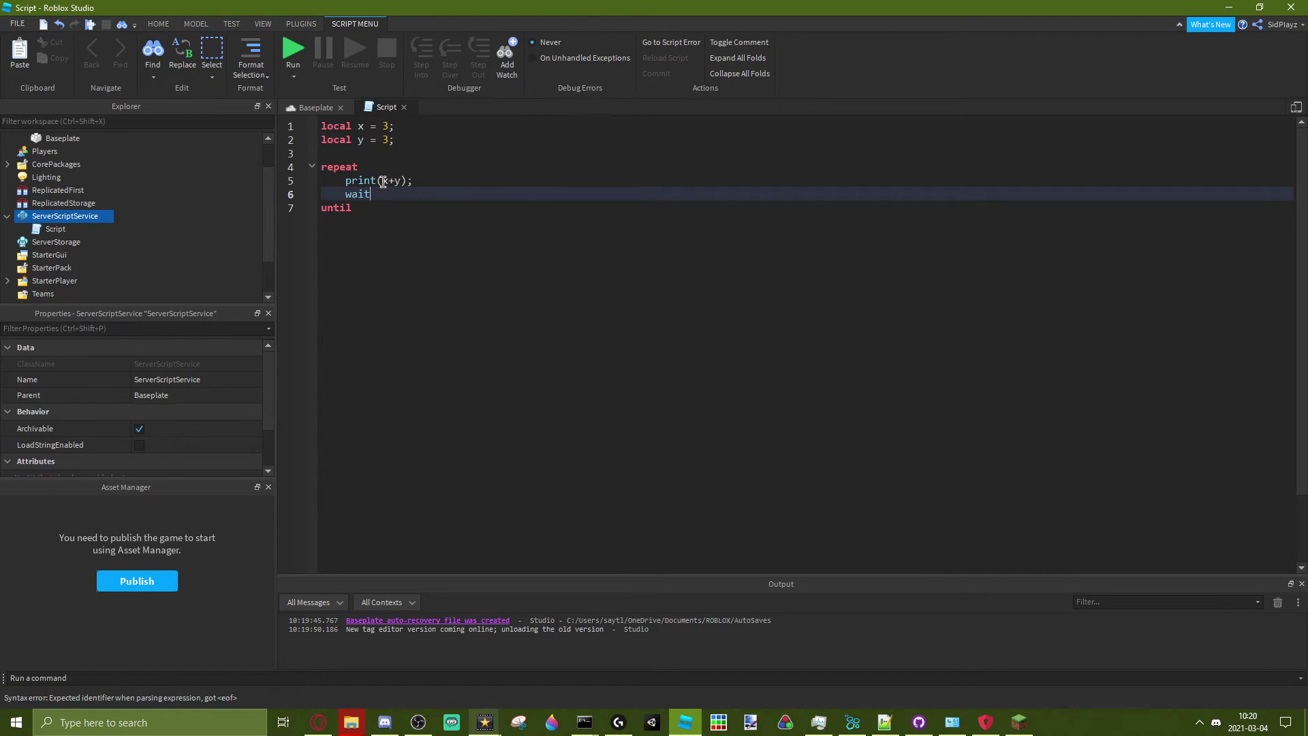
pyautogui.write('(0.1);')
pyautogui.click(371, 217)
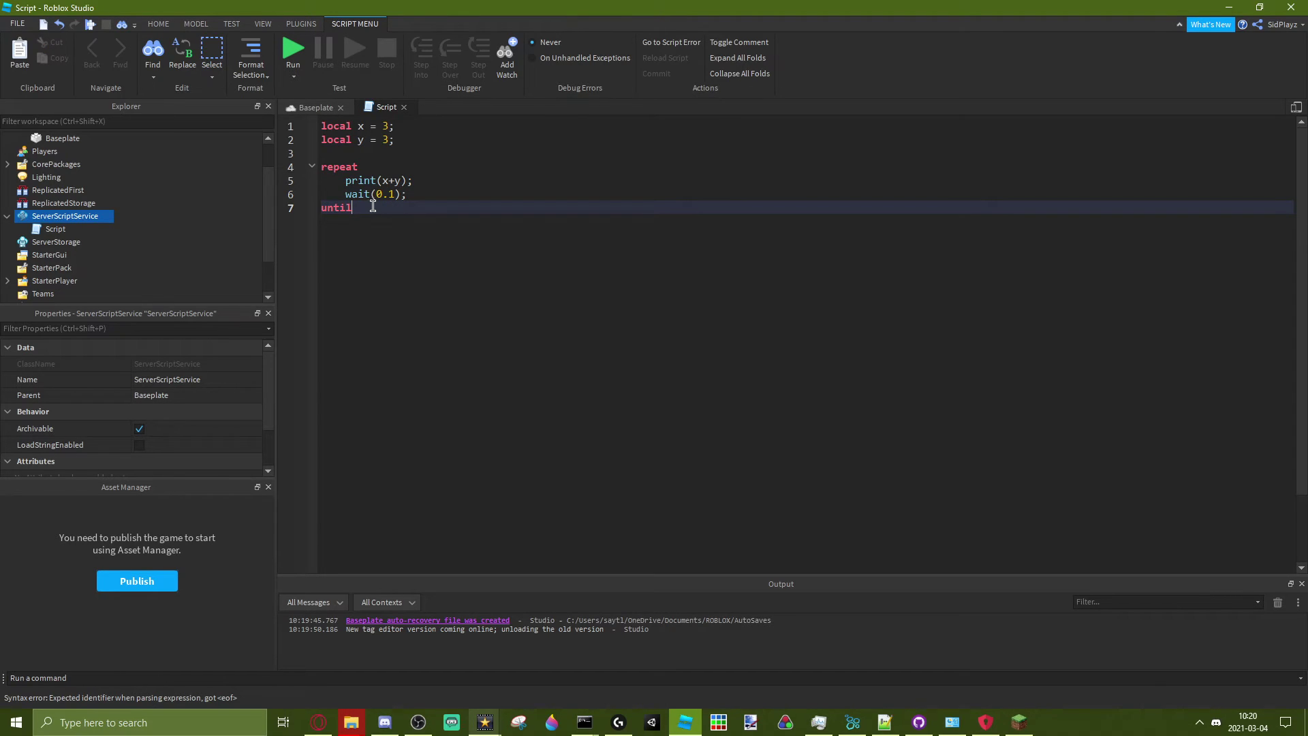
pyautogui.write(' f')
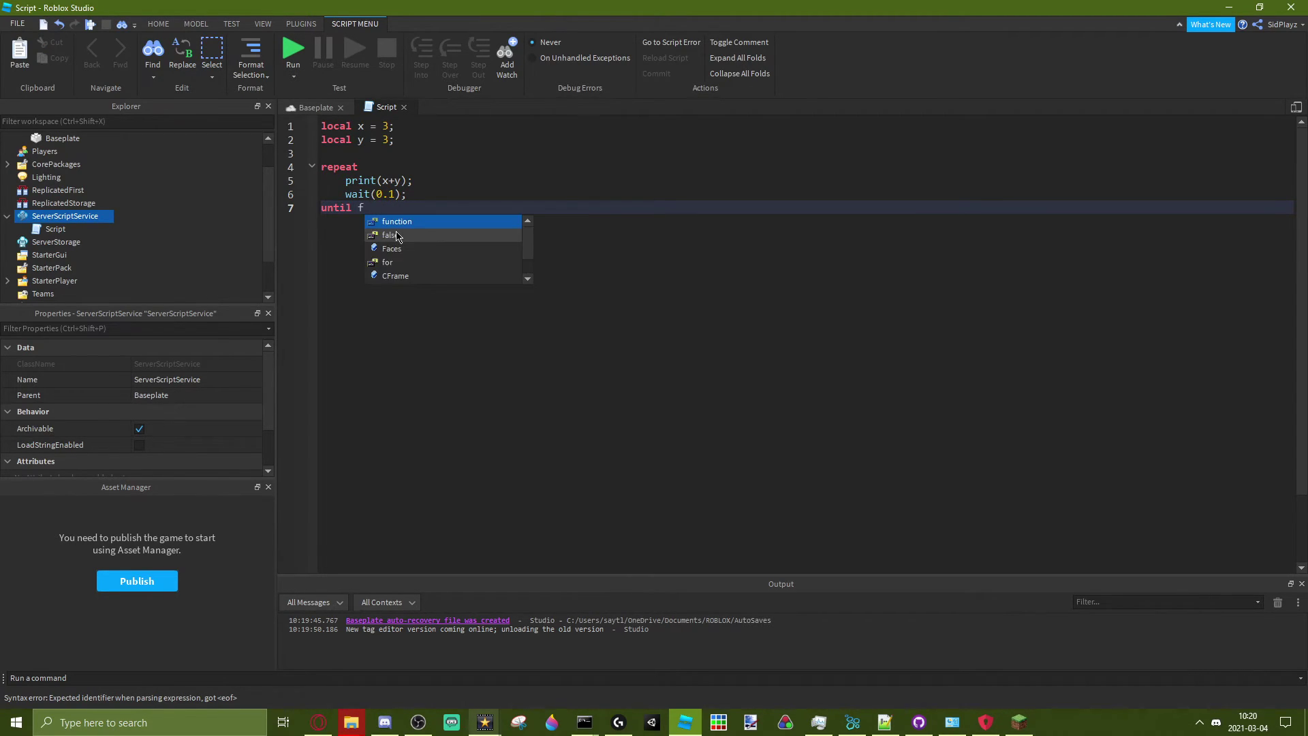
pyautogui.write('alse')
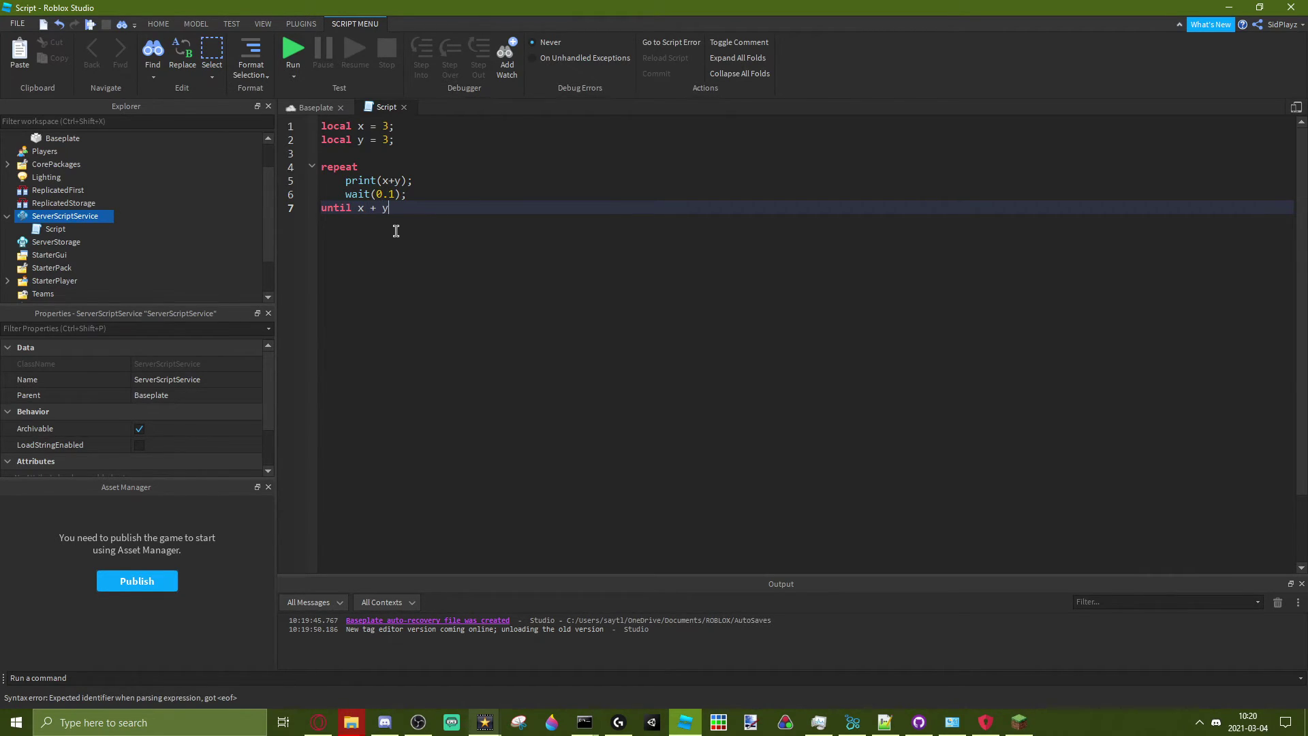
pyautogui.doubleClick(359, 208)
pyautogui.click(359, 207)
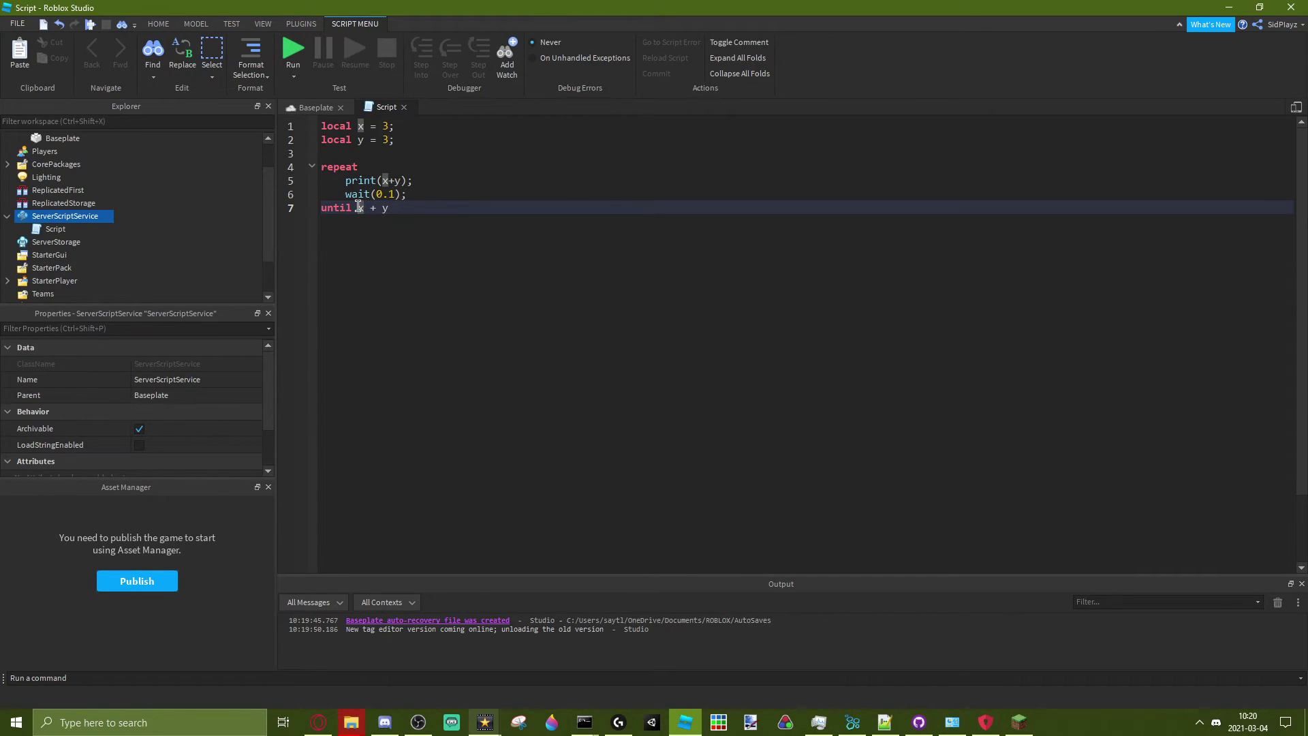
pyautogui.write('not')
pyautogui.tripleClick(444, 203)
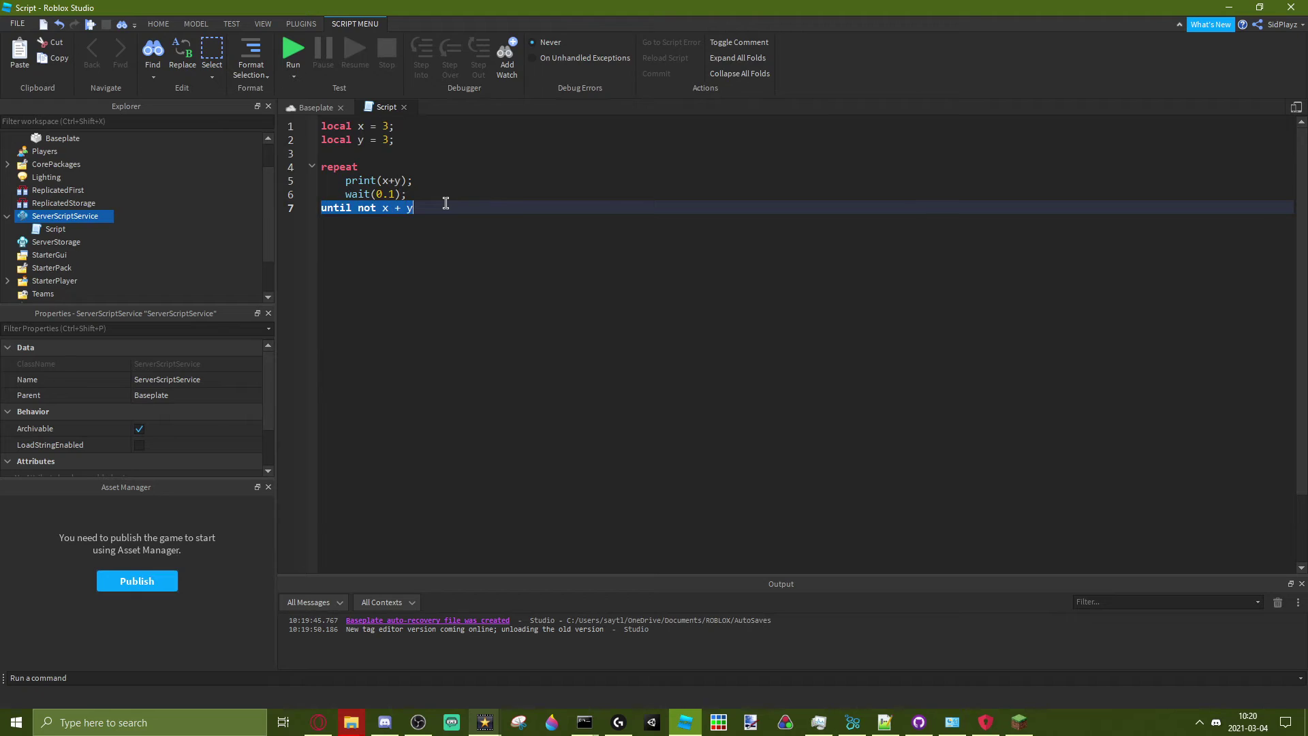
pyautogui.click(409, 208)
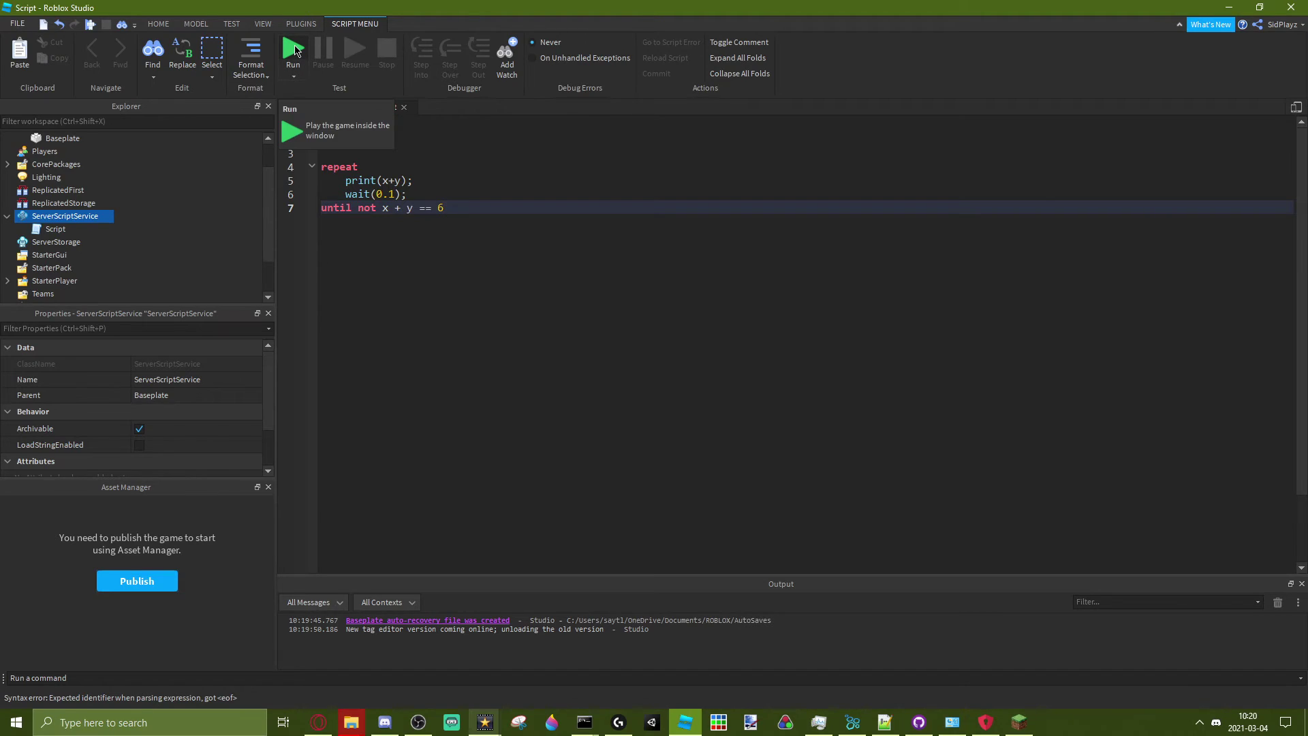
# - Test the repeat loop, which prints 6 then an arithmetic error, and stop it
pyautogui.click(295, 50)
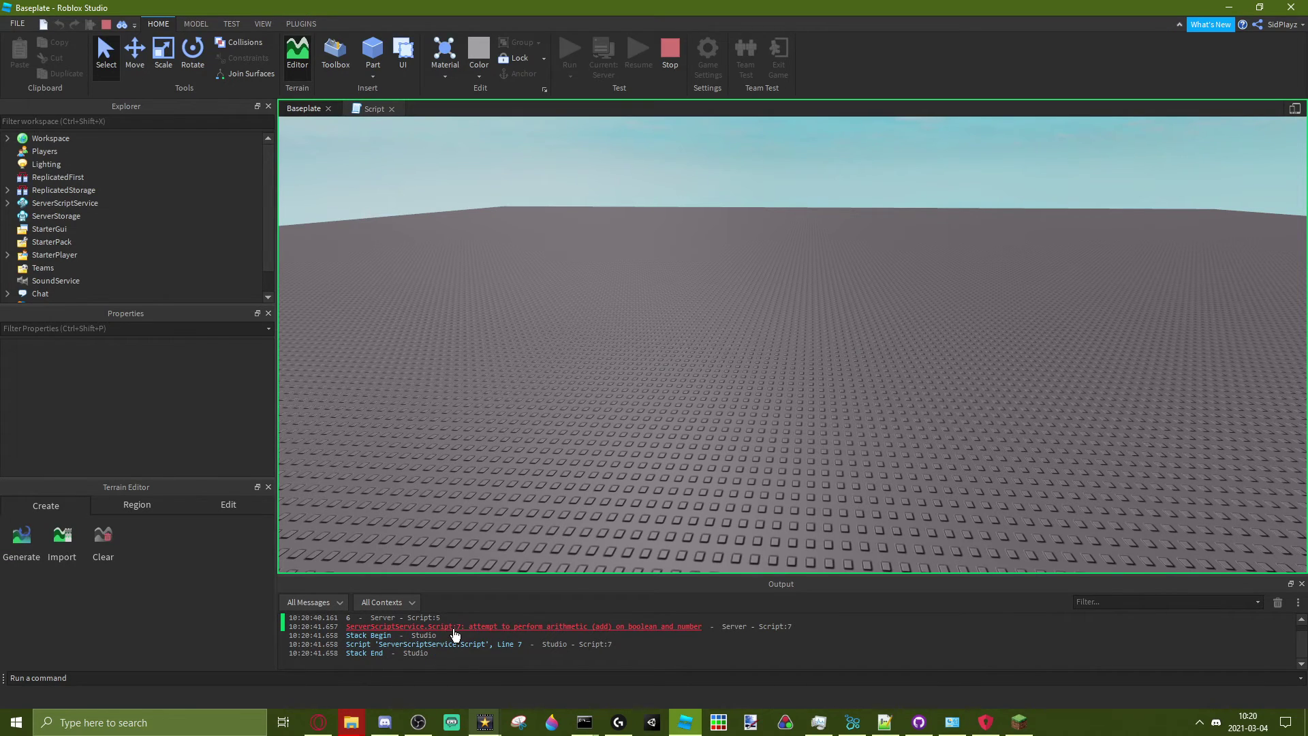
pyautogui.click(455, 642)
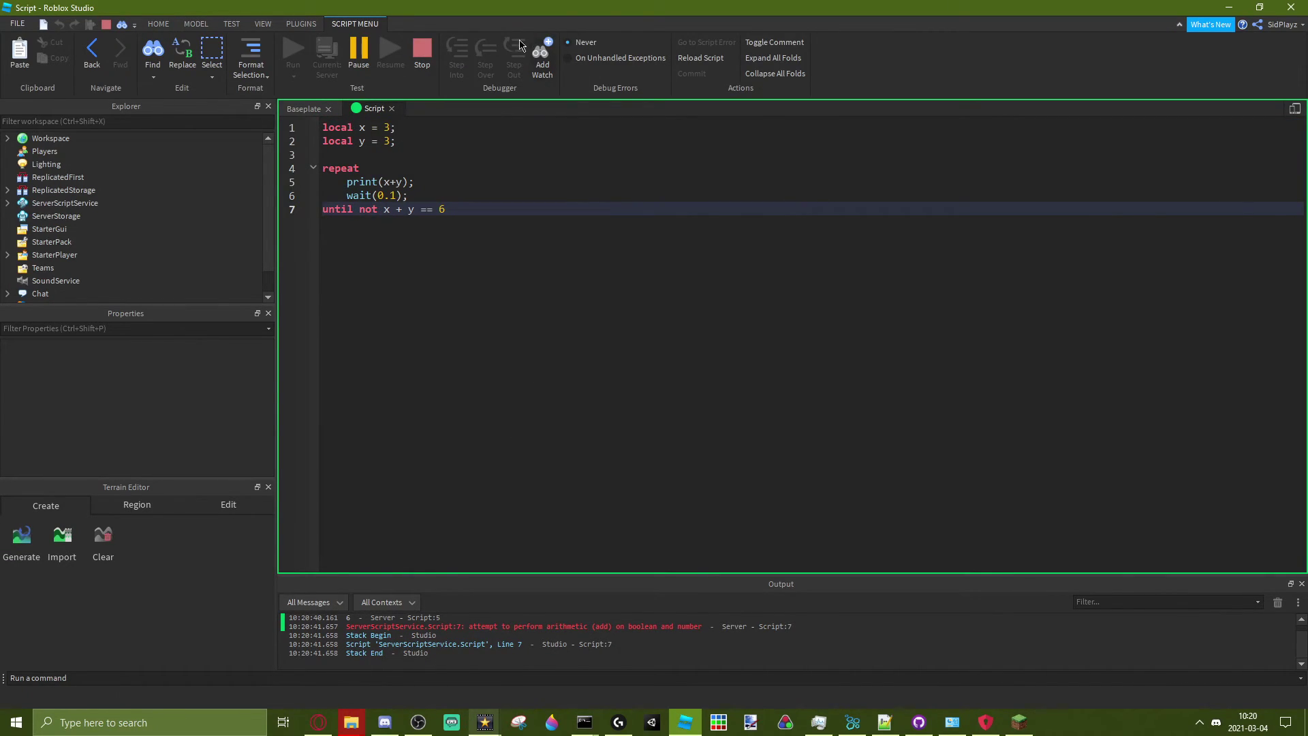
pyautogui.click(421, 53)
# - Select the 'not x + y == 6' condition on line 7
pyautogui.click(455, 207)
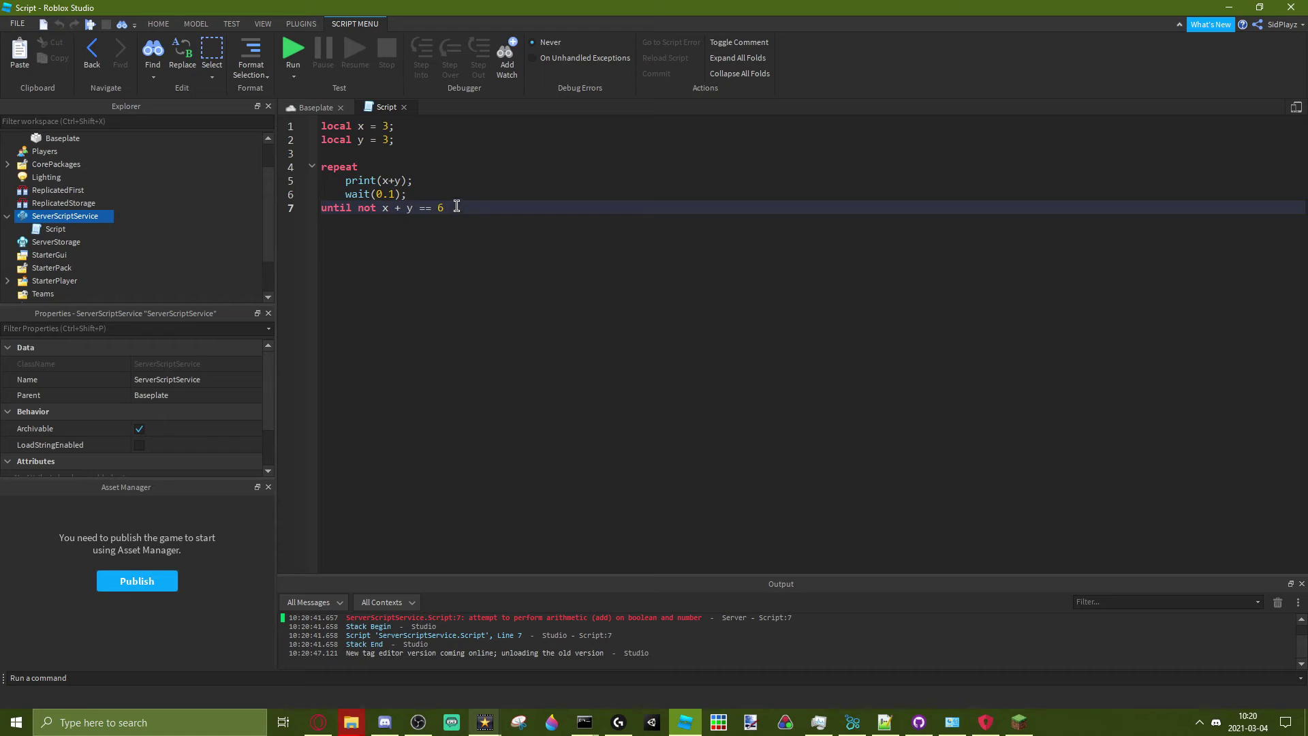
pyautogui.moveTo(456, 208); pyautogui.dragTo(382, 209)
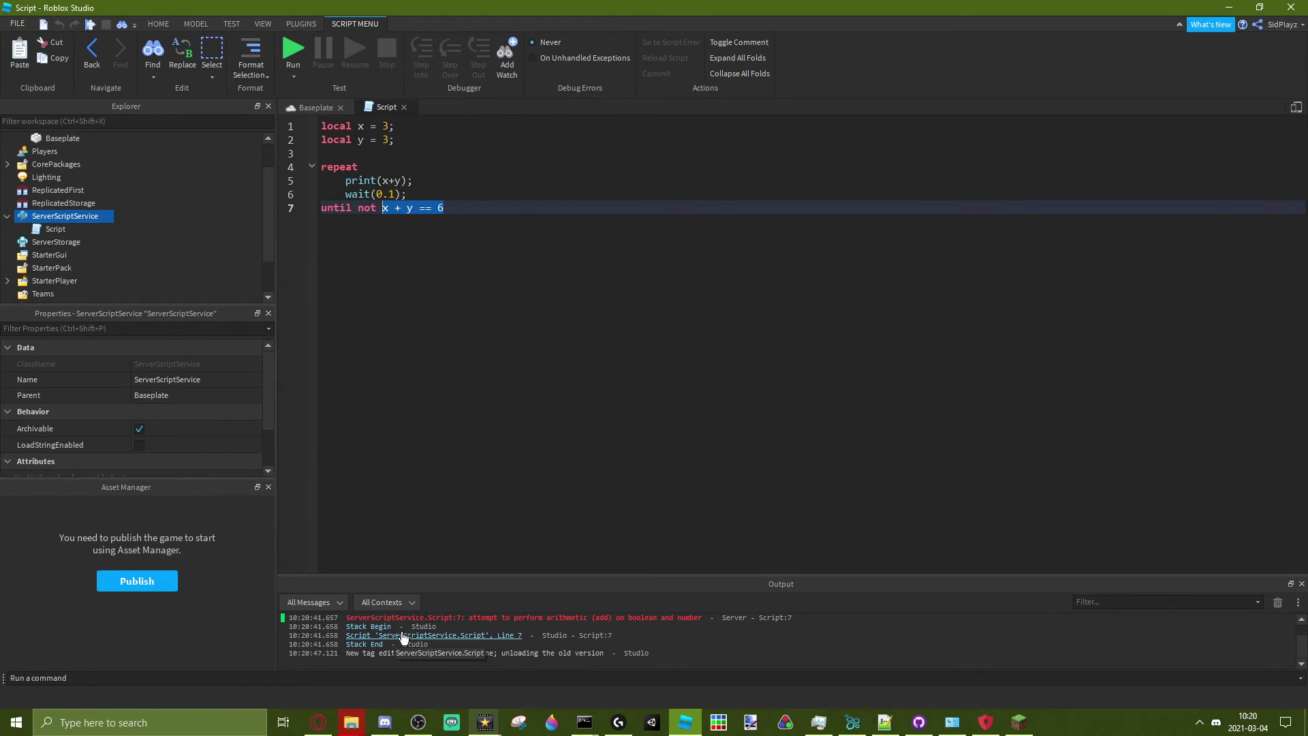
pyautogui.click(433, 621)
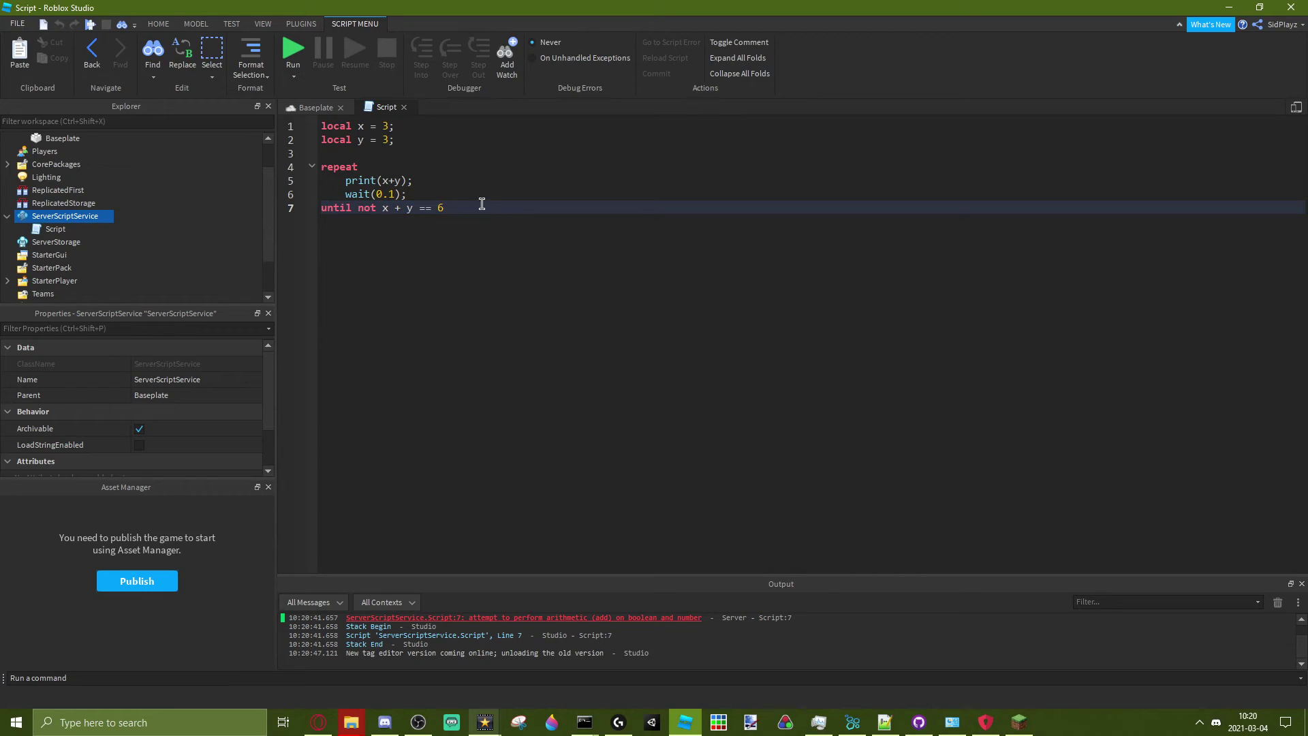
pyautogui.moveTo(481, 205); pyautogui.dragTo(358, 207)
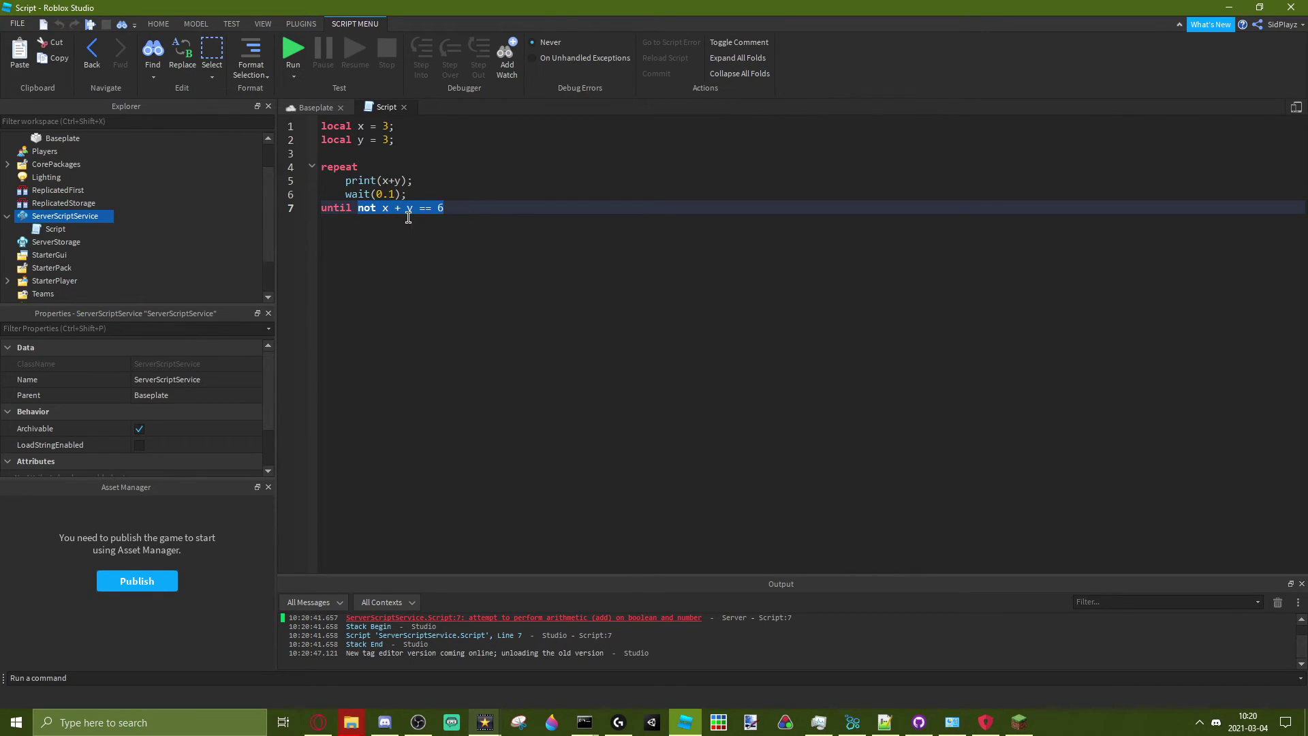
pyautogui.write('fals')
# - Make the condition 'until false', run it to print 6 repeatedly, then stop
pyautogui.press('Tab')
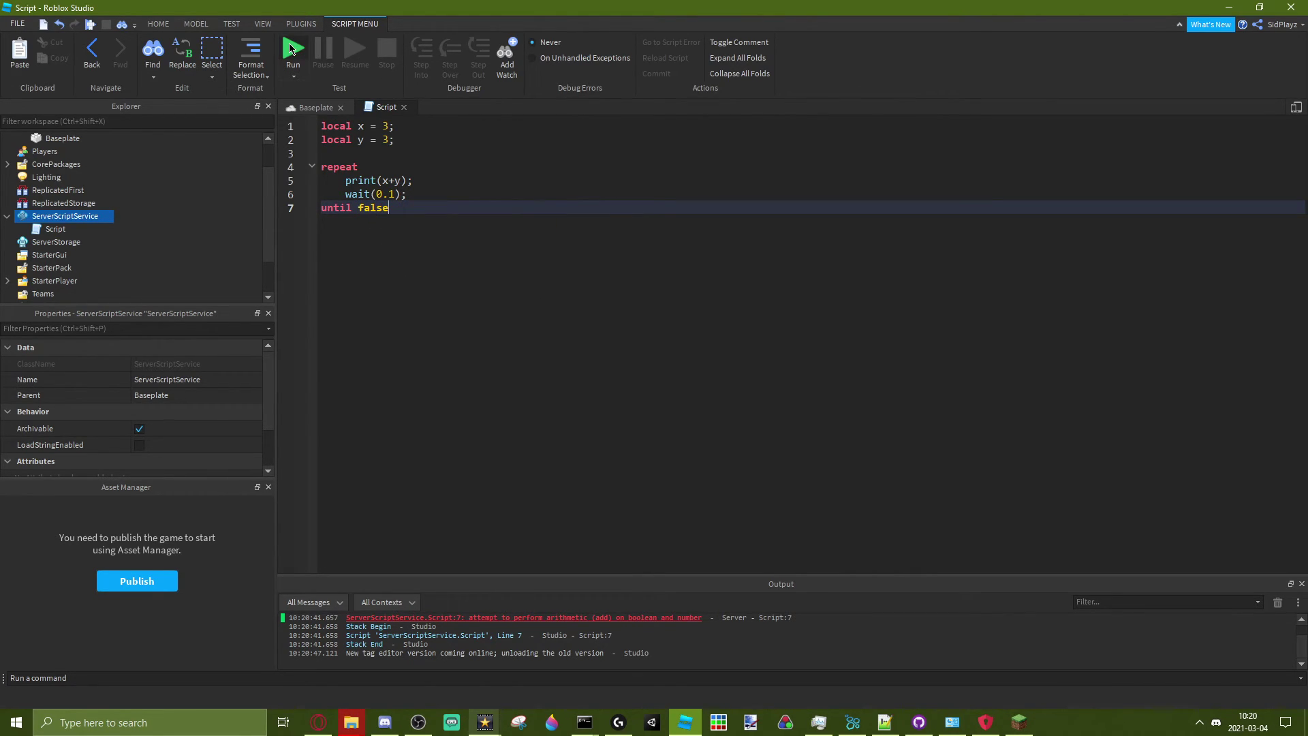
pyautogui.click(291, 49)
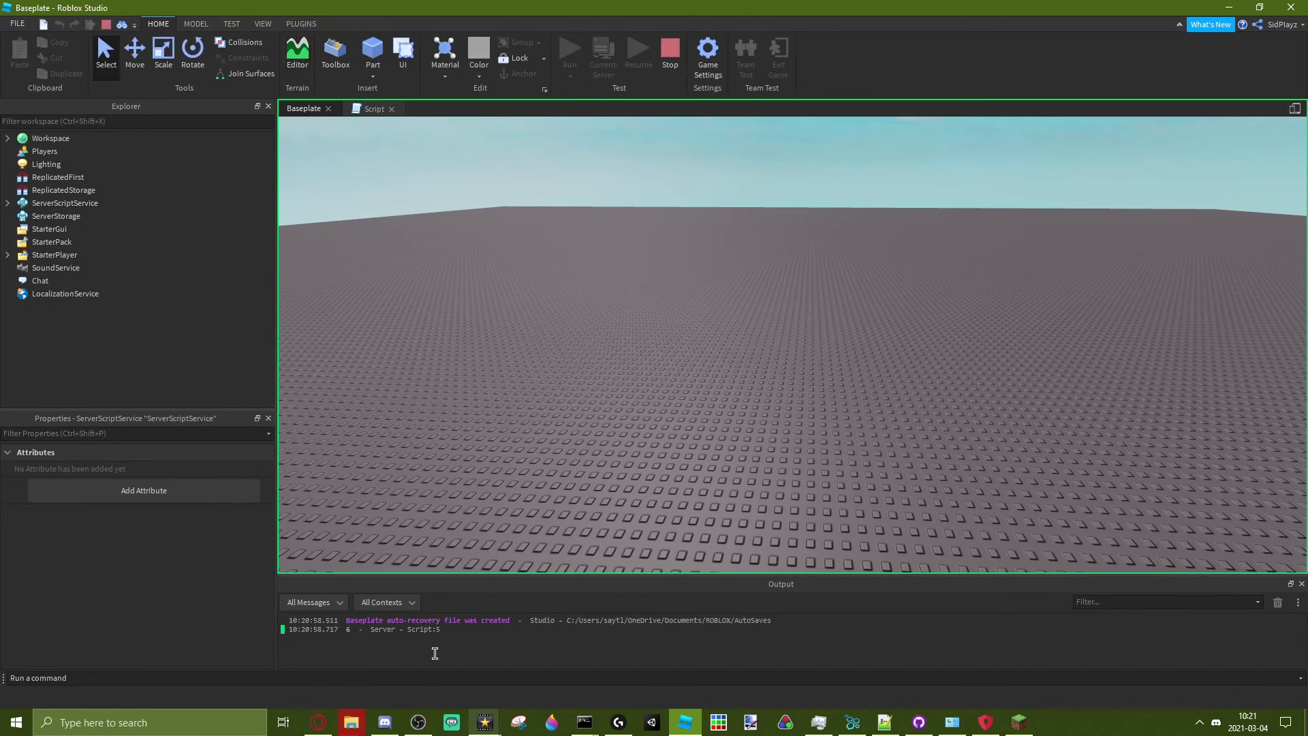
pyautogui.click(670, 53)
pyautogui.click(372, 107)
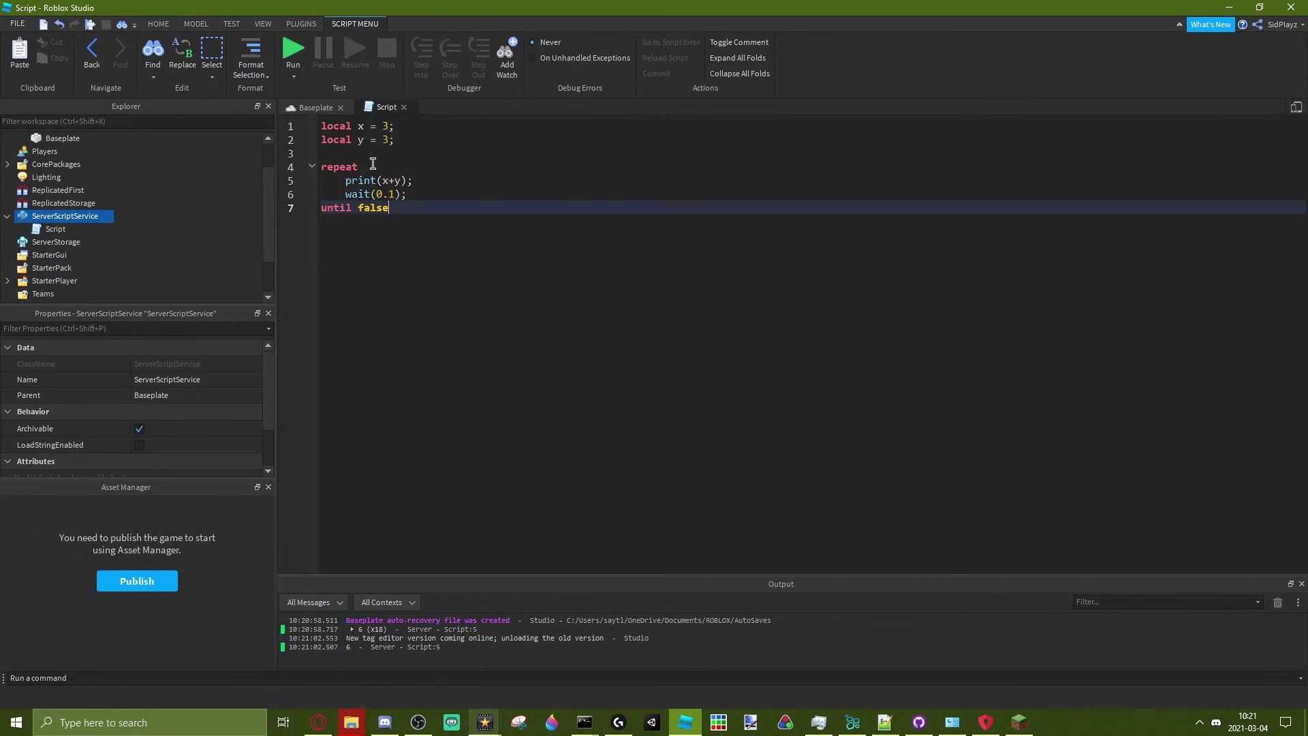
# - Add a new line 3 declaring a local repeatloop variable set to true
pyautogui.click(420, 139)
pyautogui.press('Return')
pyautogui.write('local')
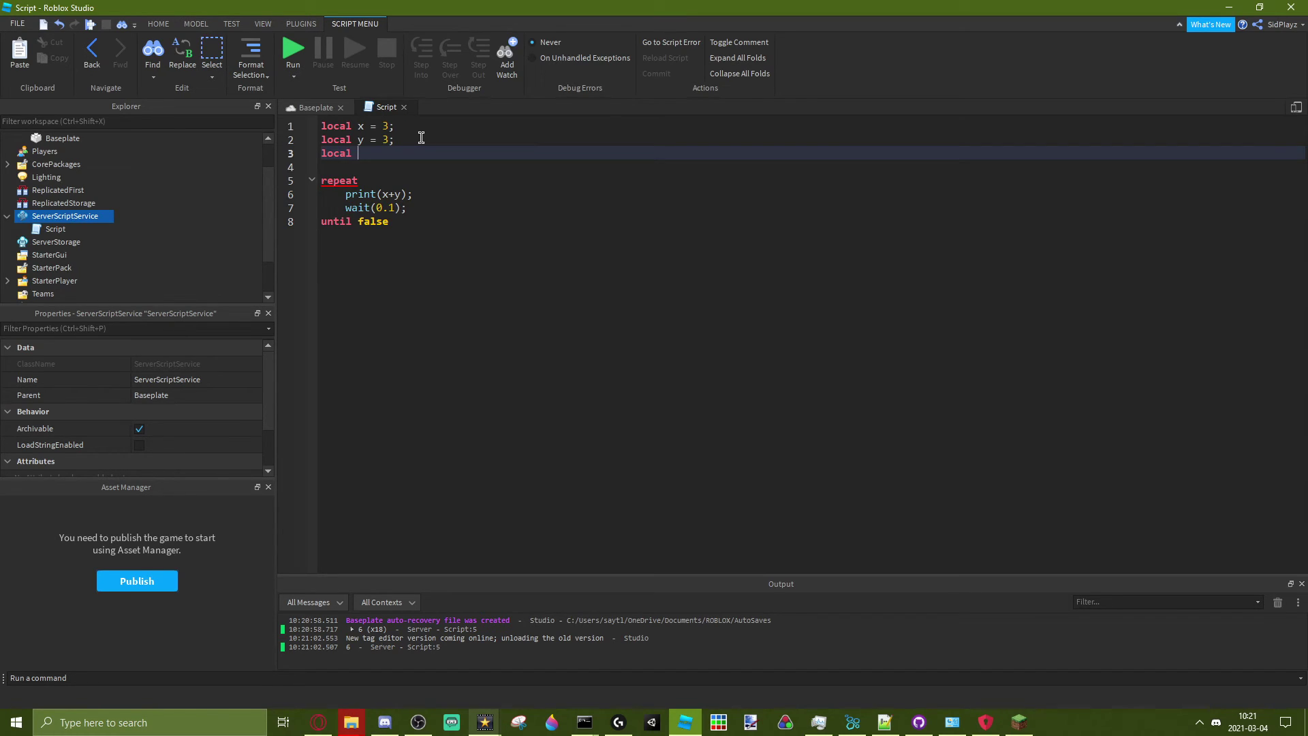
pyautogui.write('repeat')
pyautogui.write('e')
pyautogui.press('BackSpace')
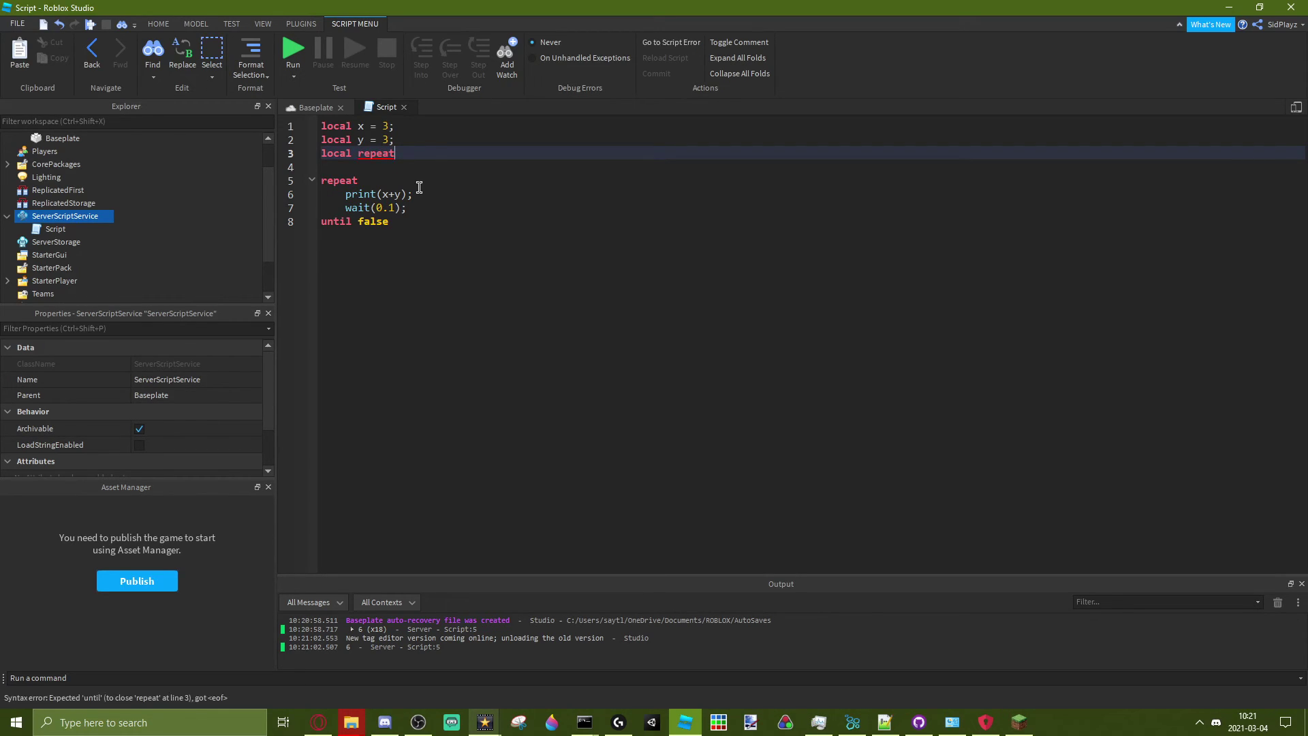
pyautogui.write('true')
# - Fix the line 3 variable name and change line 8 to until repeatloop == false
pyautogui.click(380, 217)
pyautogui.doubleClick(381, 217)
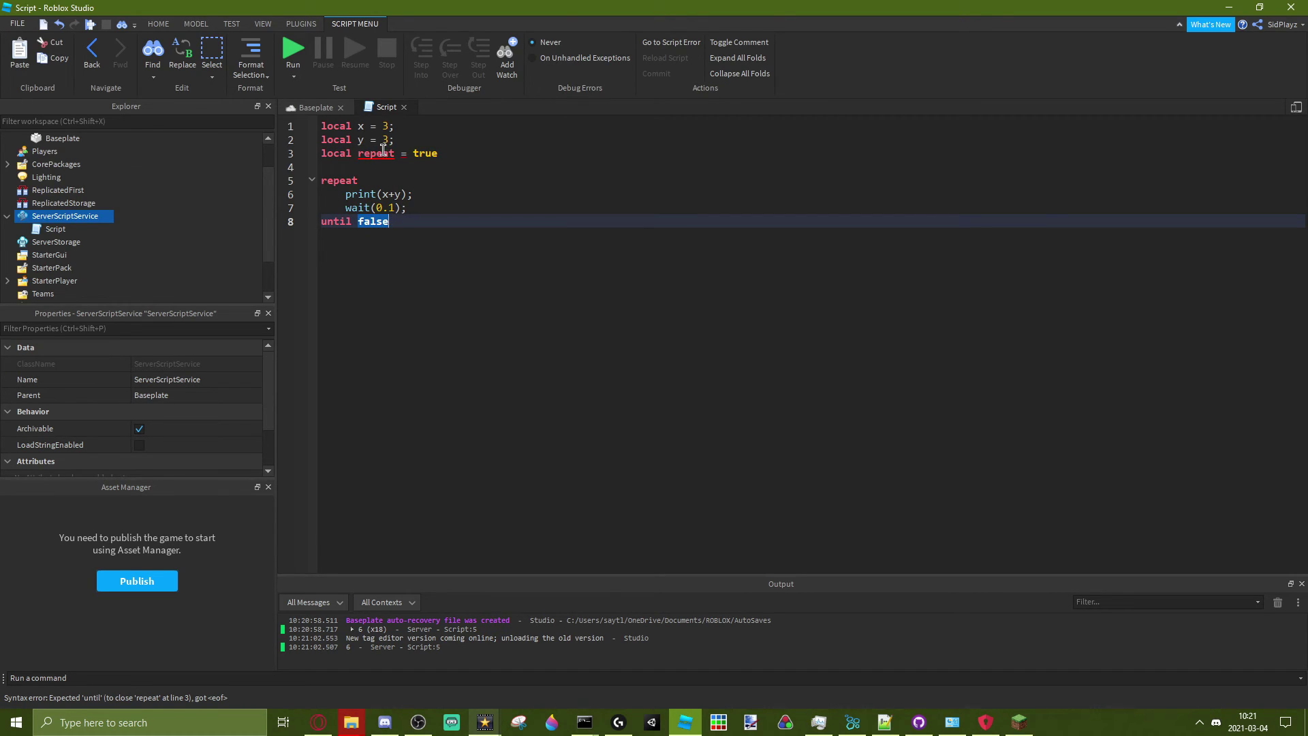
pyautogui.moveTo(376, 153)
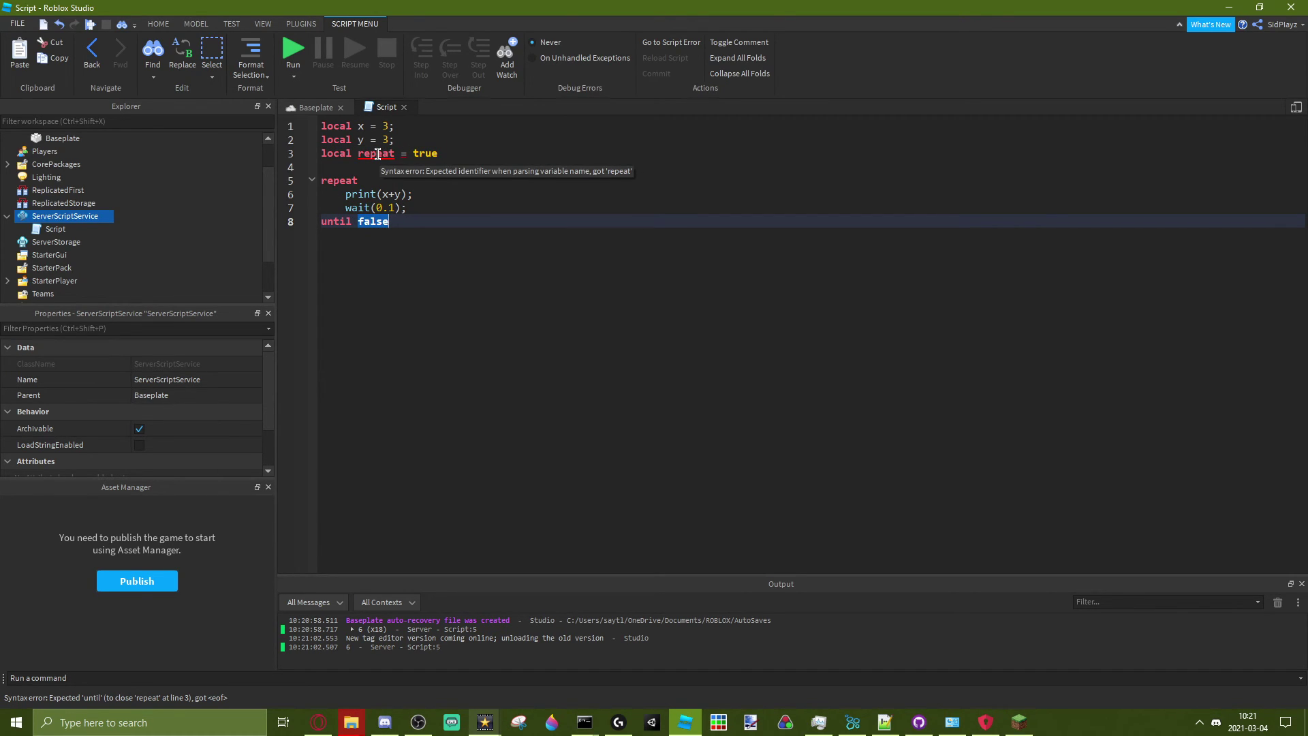
pyautogui.doubleClick(401, 153)
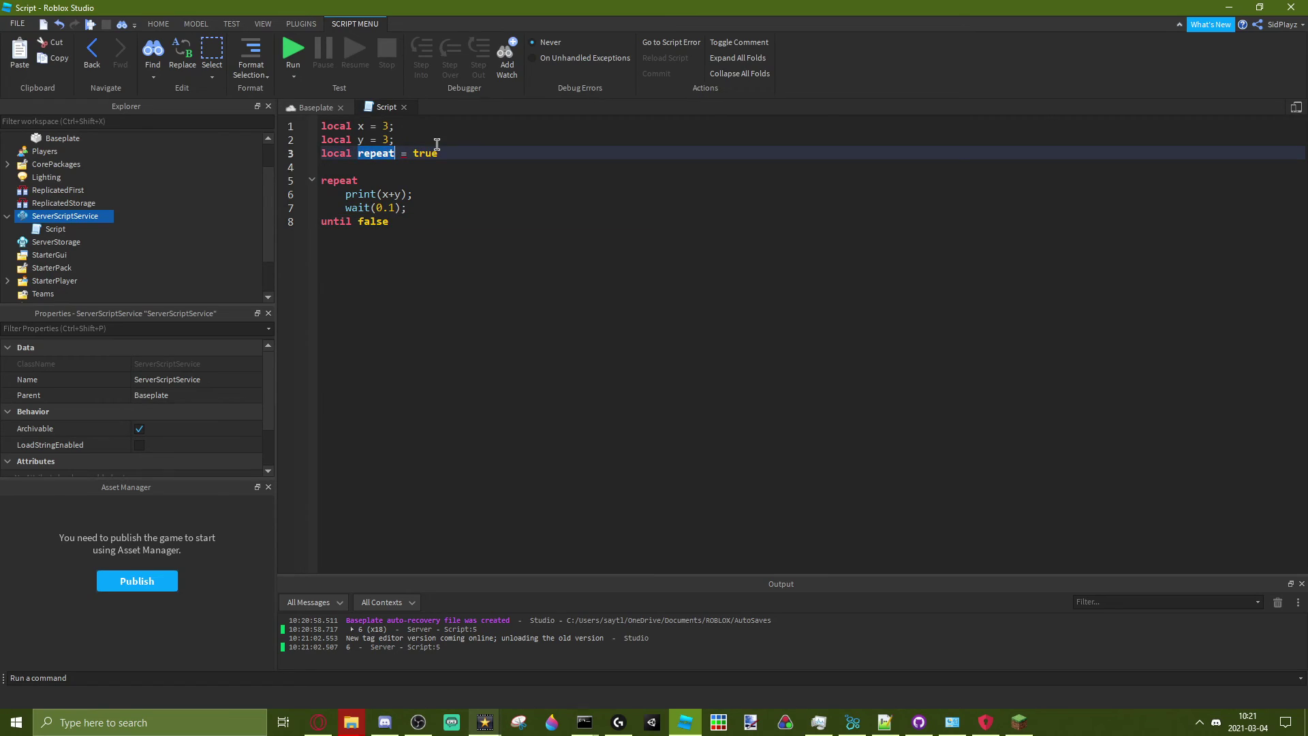
pyautogui.press('BackSpace')
pyautogui.write('d')
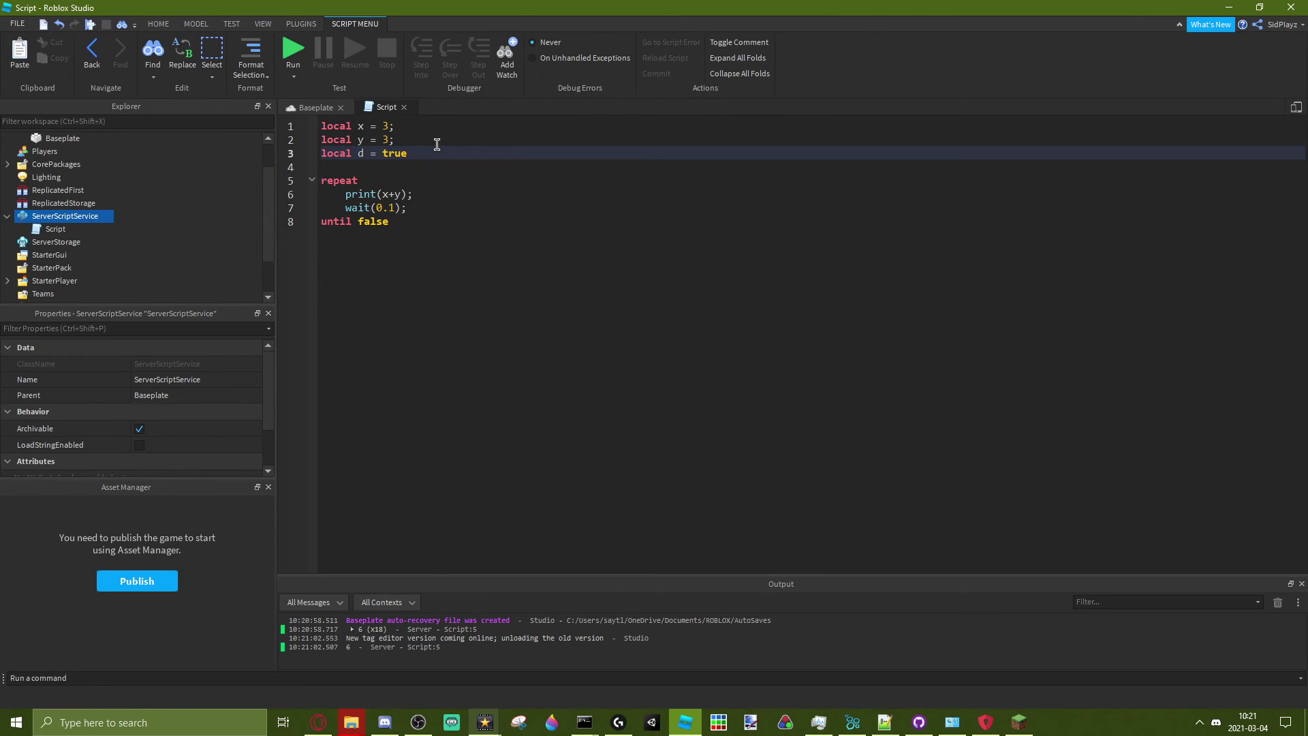
pyautogui.write('repeatlo')
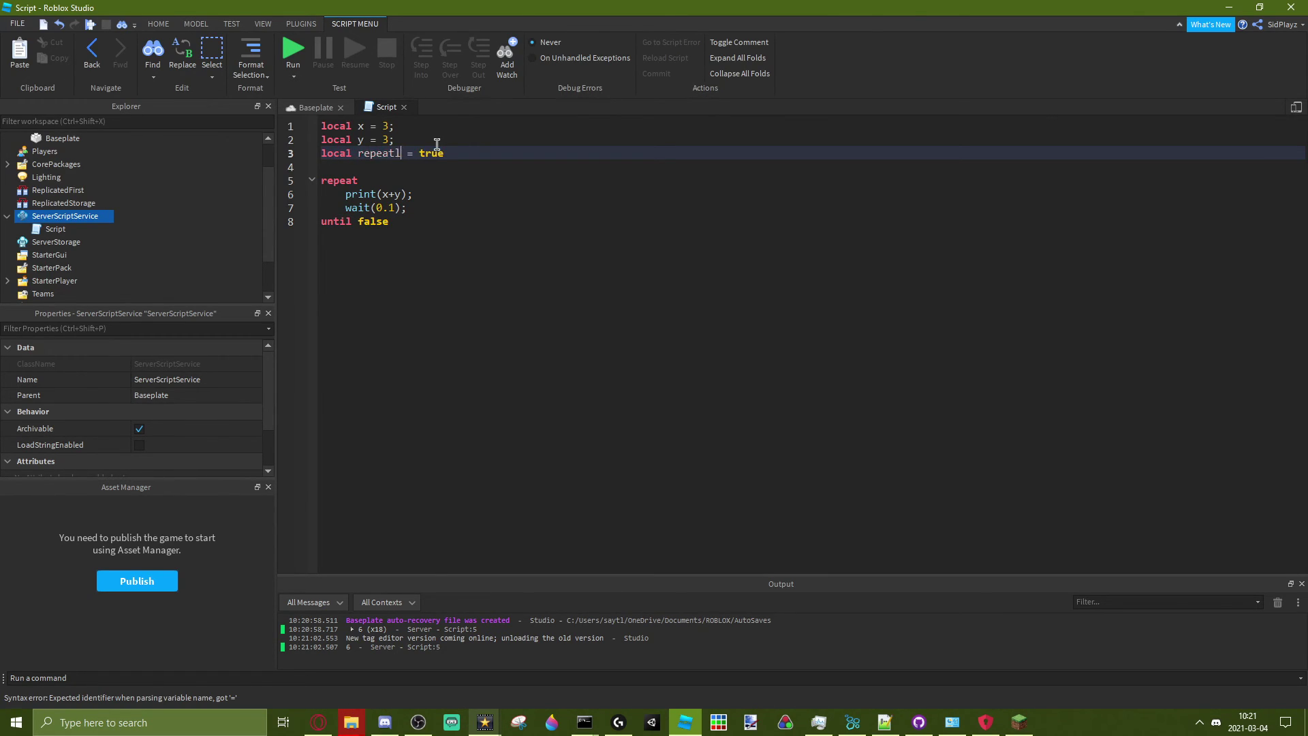
pyautogui.write('op')
pyautogui.doubleClick(374, 222)
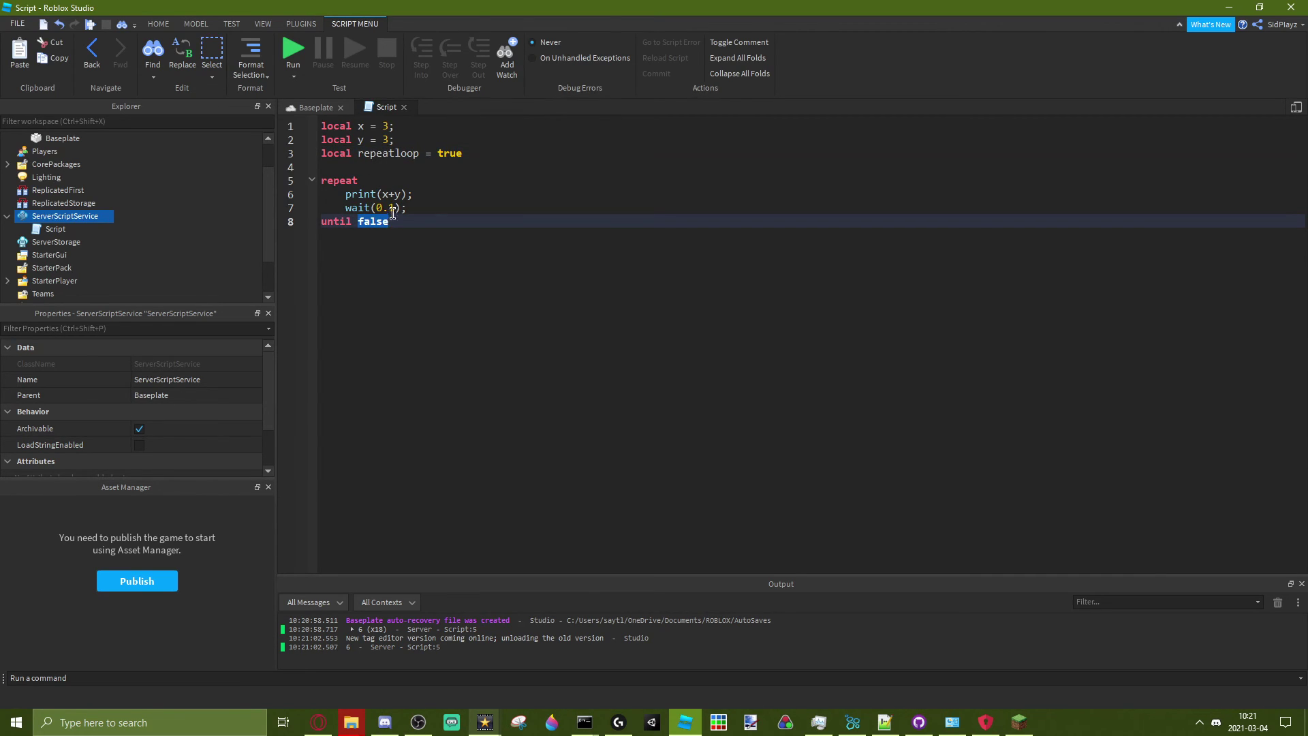
pyautogui.write('re')
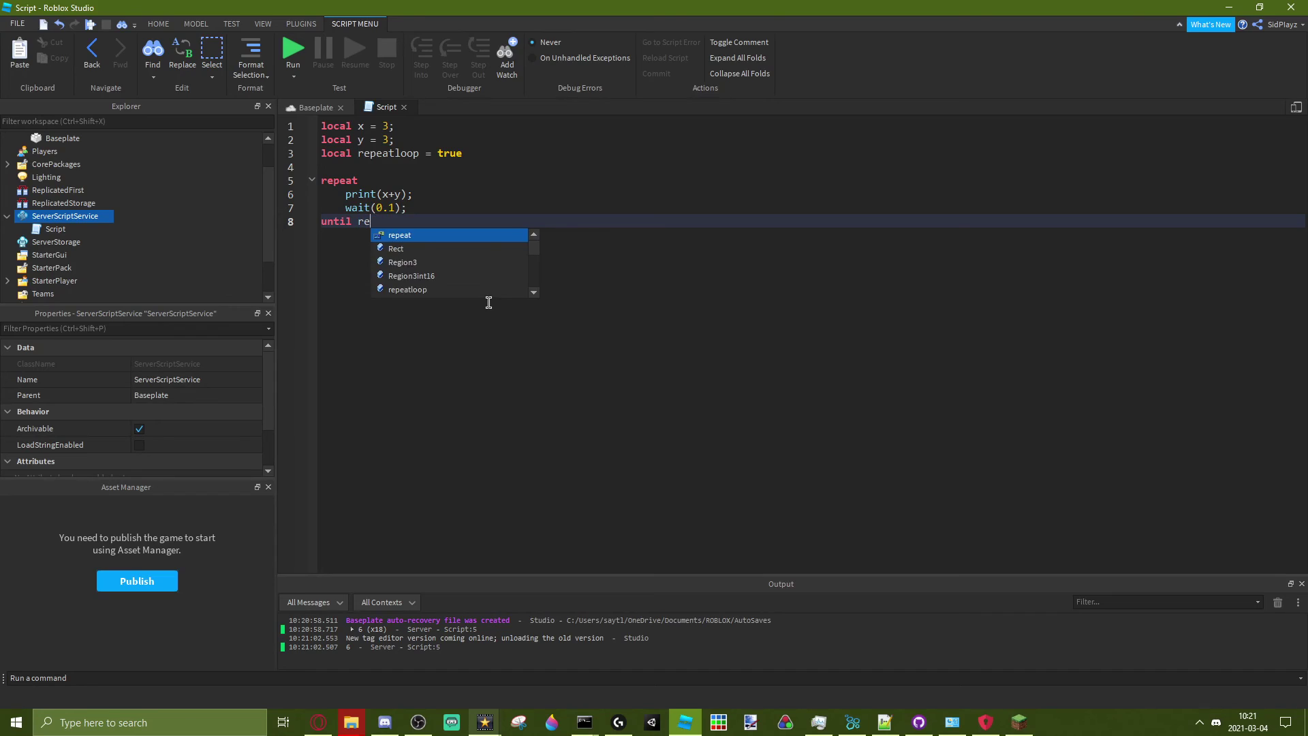
pyautogui.write('peatloo')
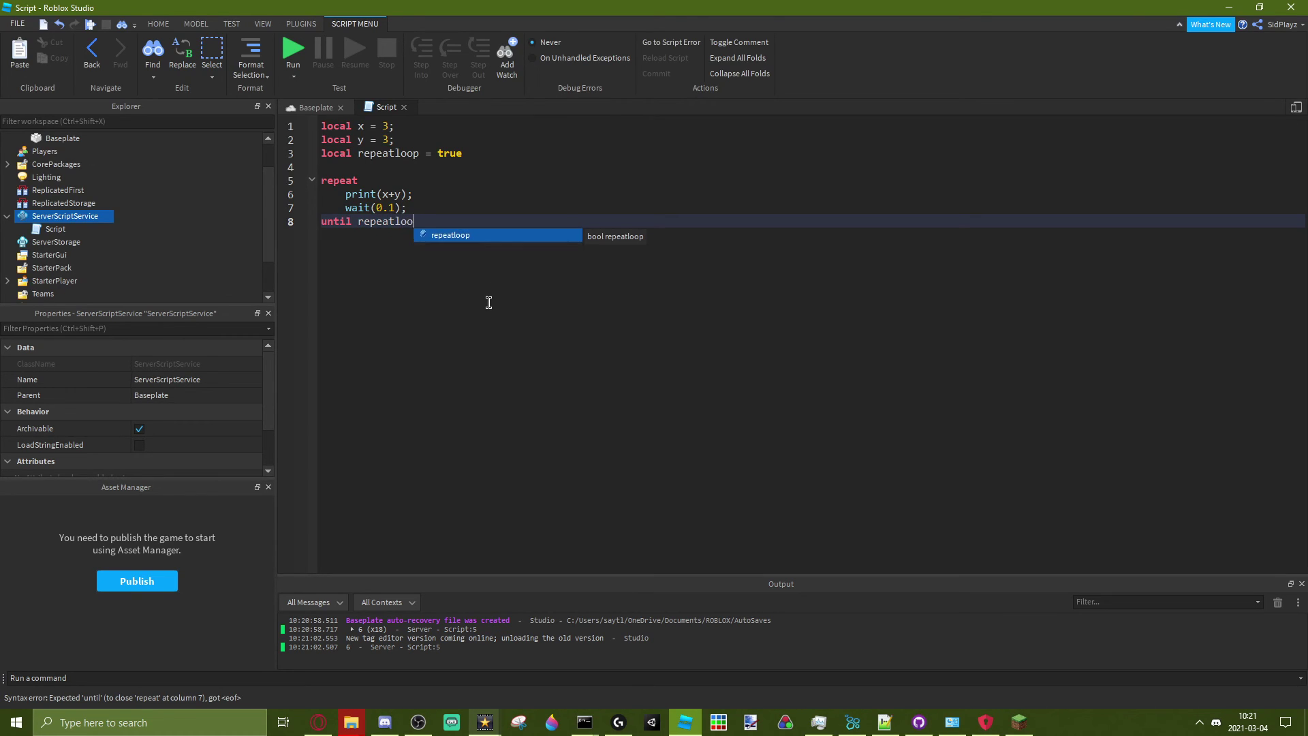
pyautogui.write('p == ')
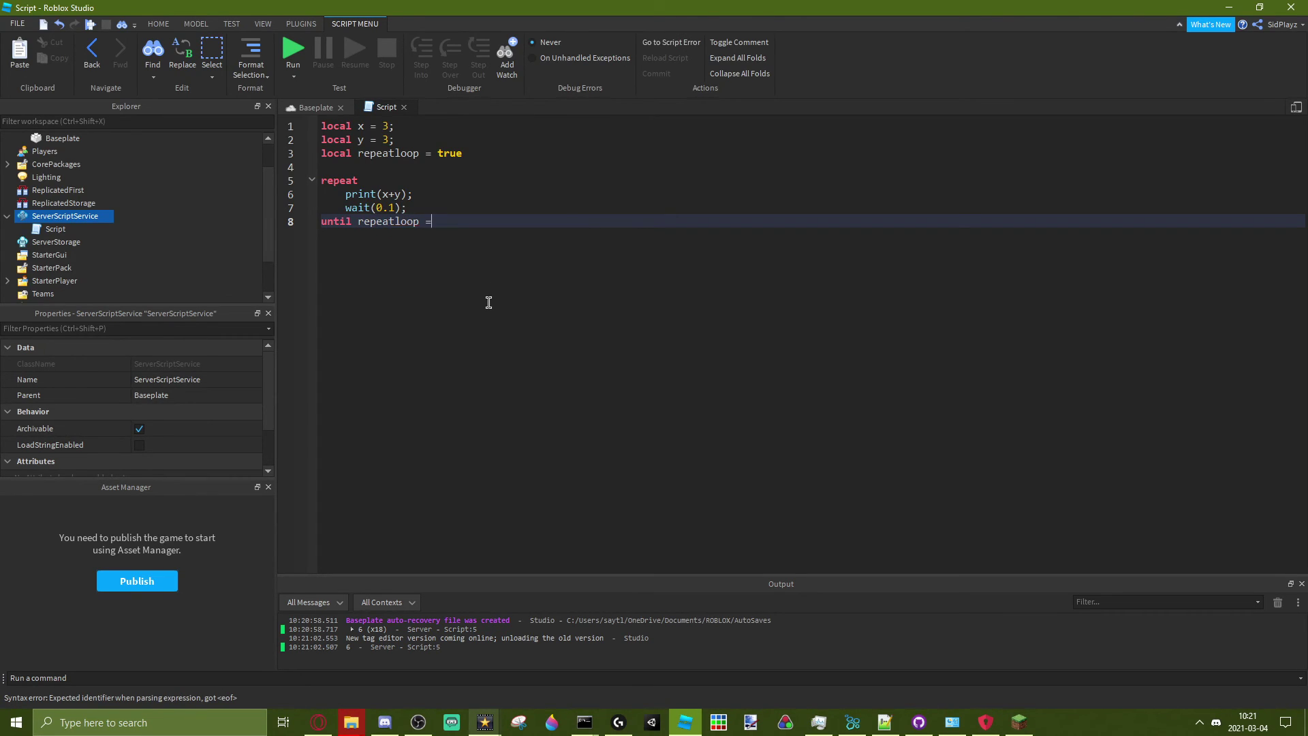
pyautogui.write('false')
# - Test with repeatloop true, then set it to false and rerun, printing 6 once
pyautogui.click(290, 51)
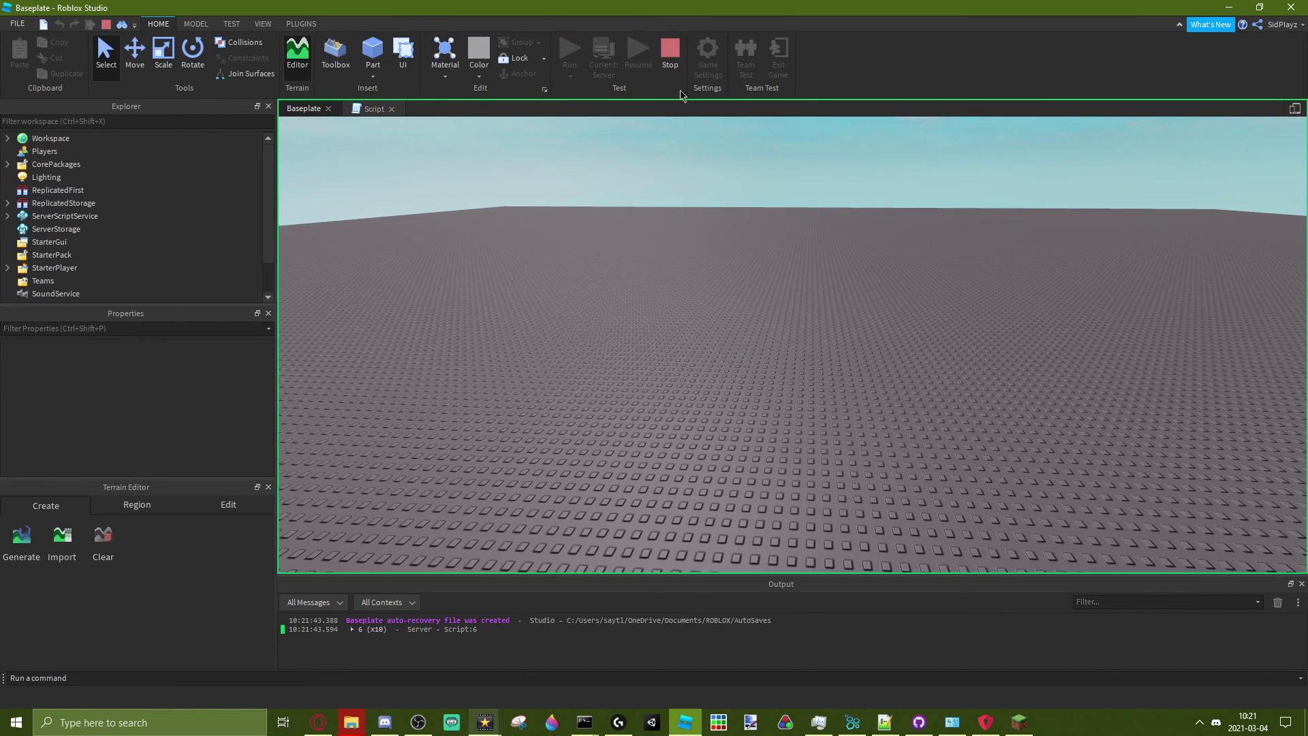
pyautogui.click(669, 52)
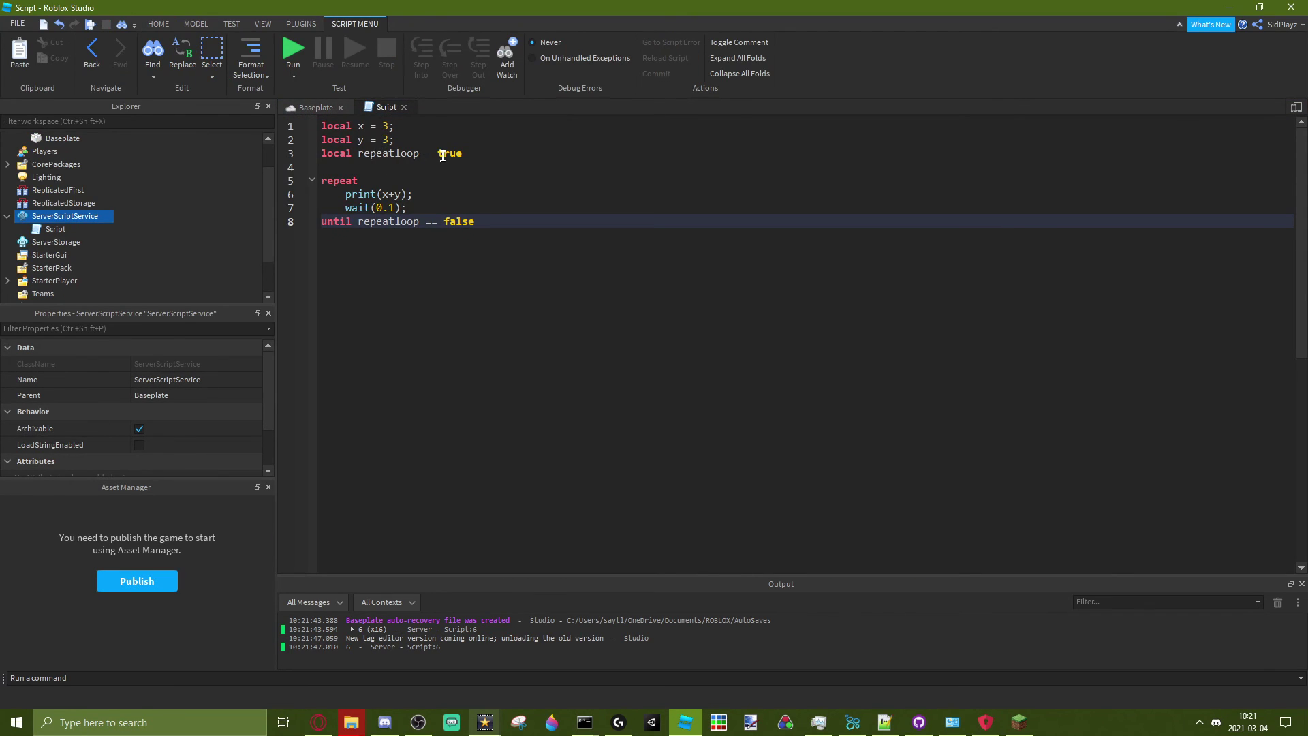
pyautogui.doubleClick(443, 156)
pyautogui.write('false')
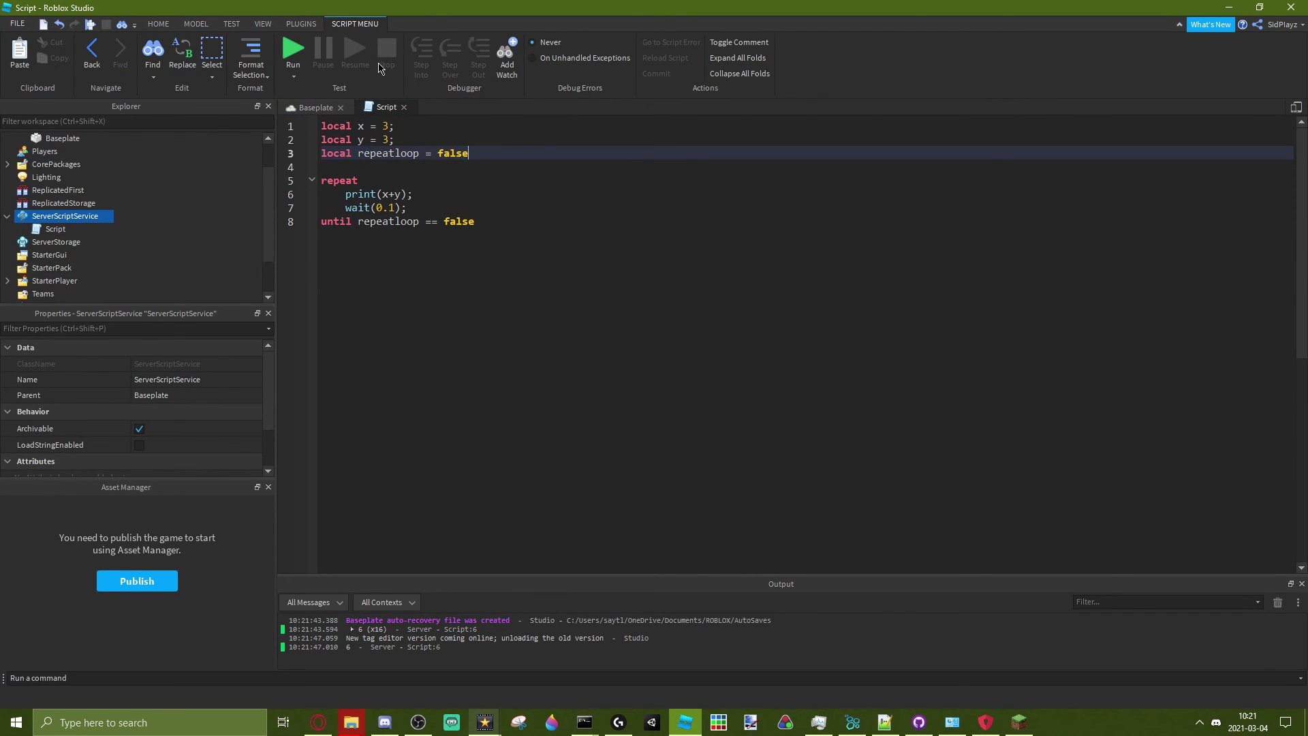
pyautogui.click(292, 51)
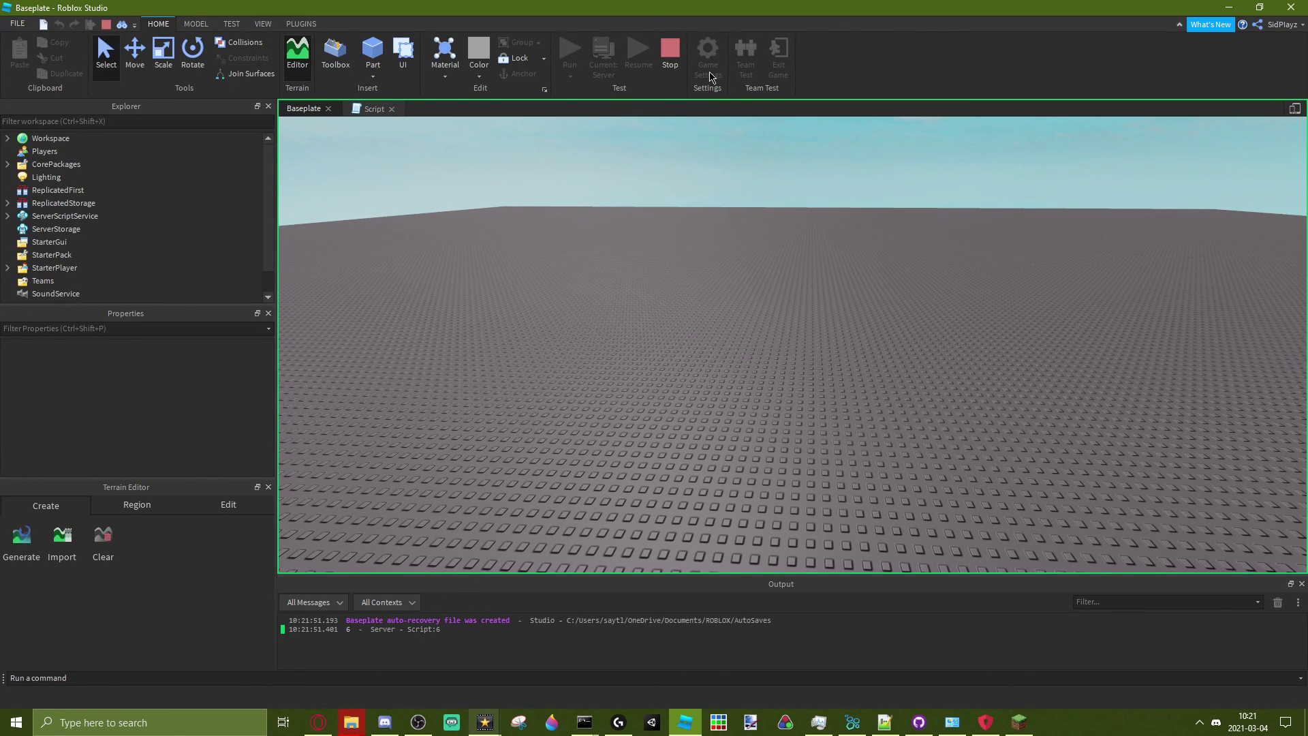
pyautogui.click(670, 51)
pyautogui.click(380, 107)
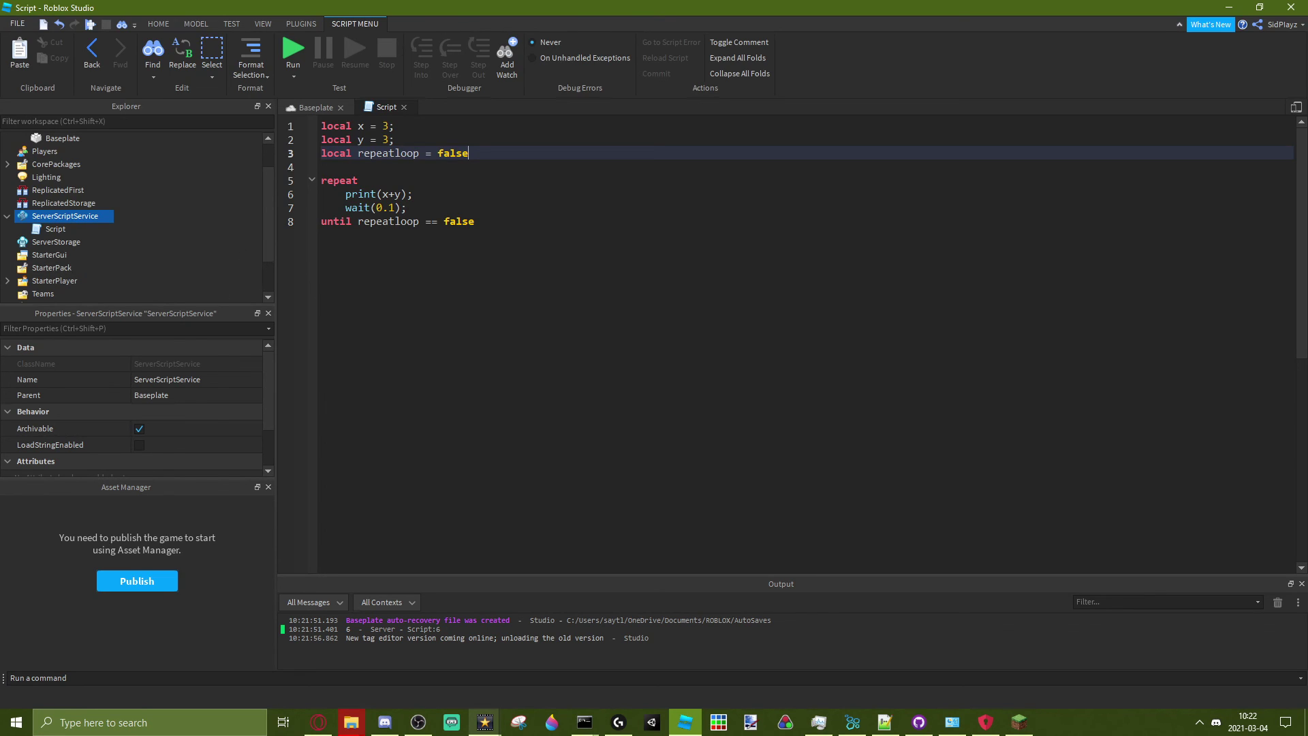
pyautogui.hotkey('alt', 'Tab')
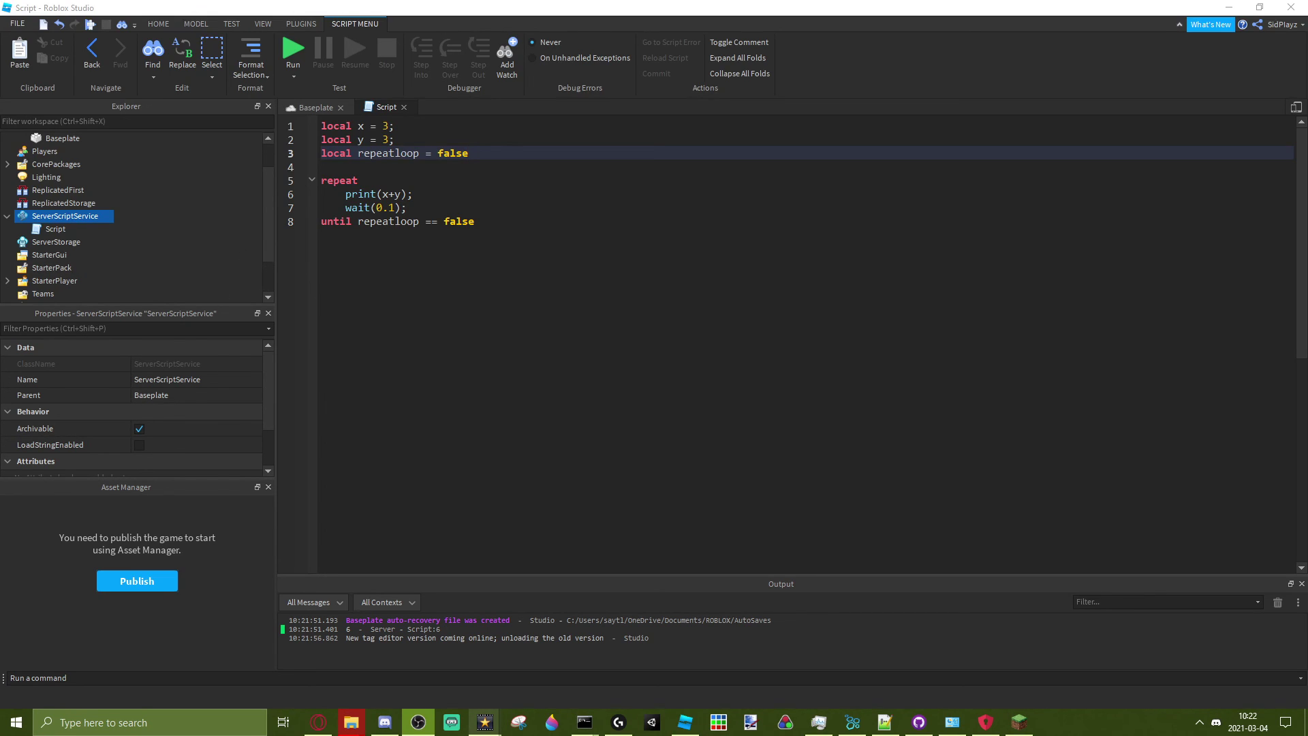